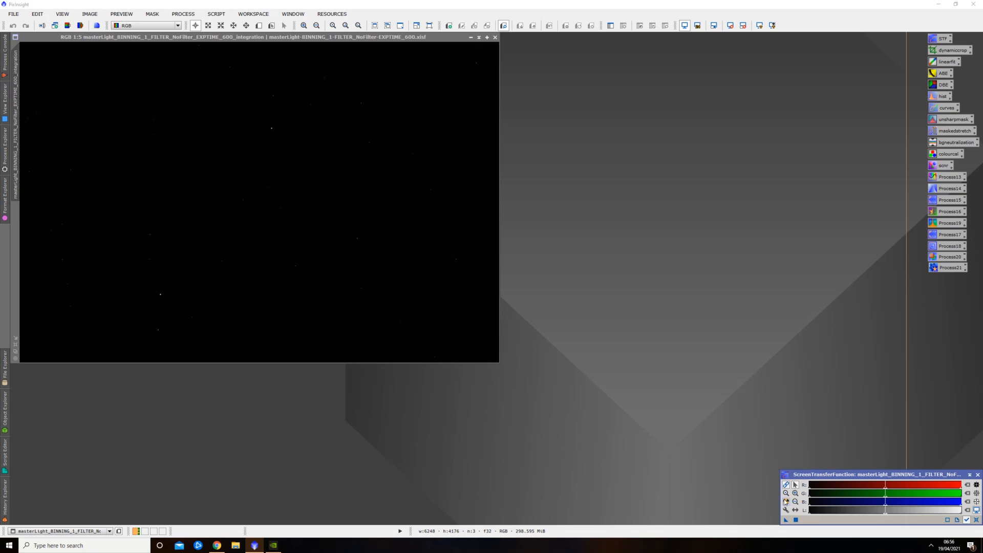
Auto-stretch the screen display of the master light and rotate the image 180° with FastRotation
{"action": "left_click", "coordinate": [785, 501]}
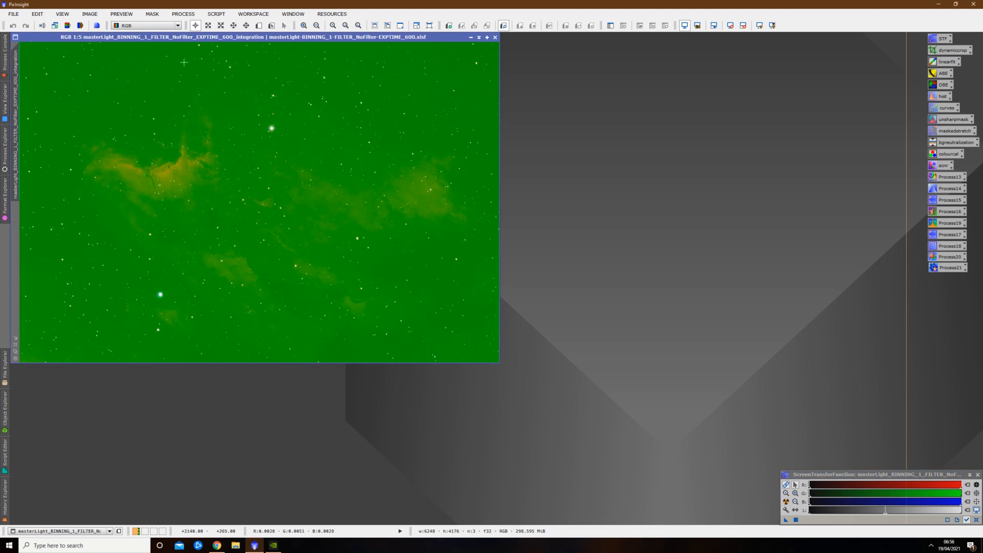
{"action": "left_click", "coordinate": [183, 14]}
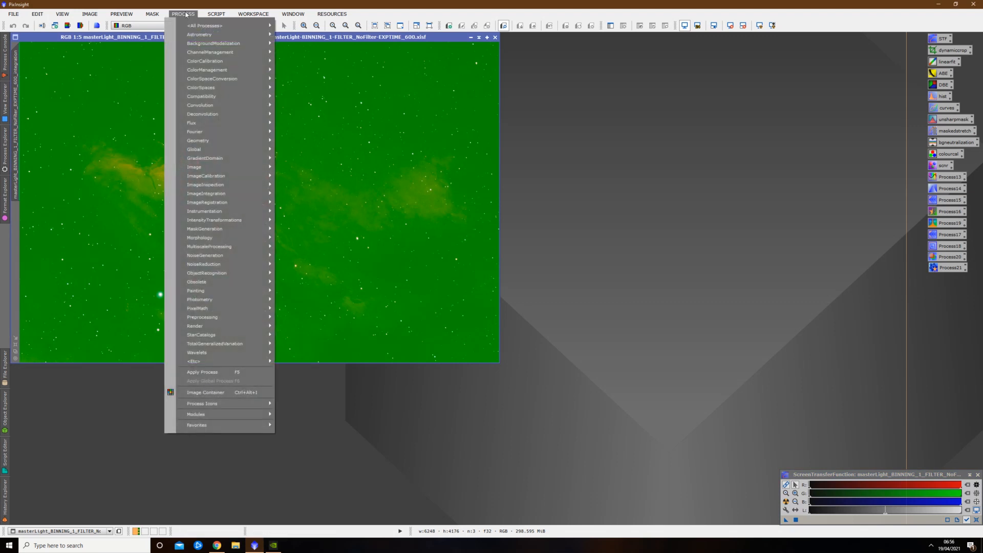
{"action": "mouse_move", "coordinate": [228, 141]}
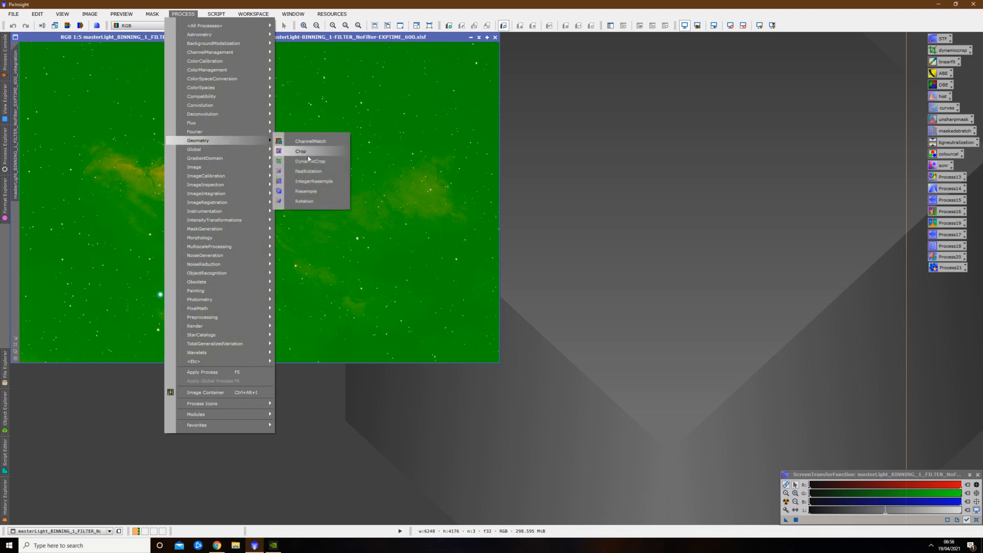
{"action": "left_click", "coordinate": [308, 171]}
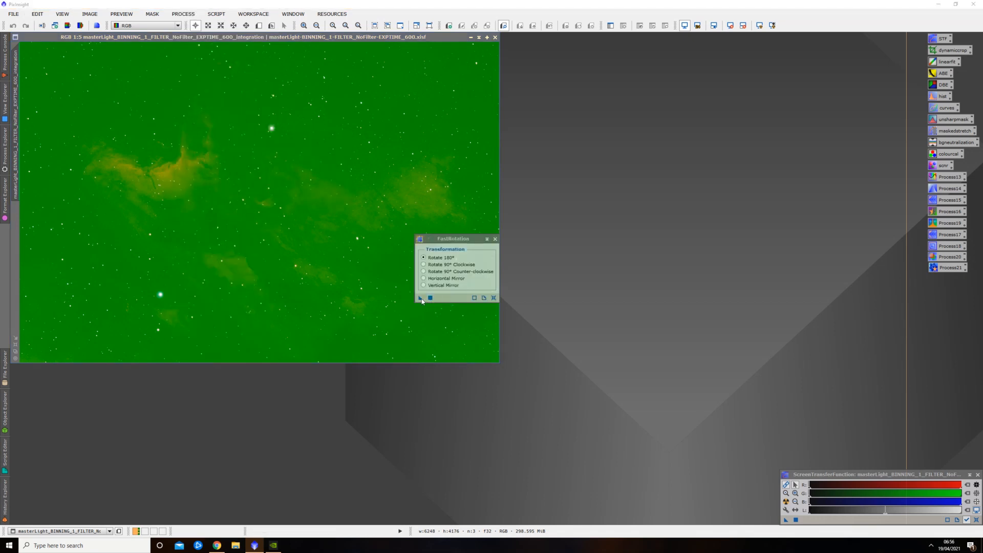
{"action": "left_click_drag", "start_coordinate": [419, 298], "coordinate": [310, 245]}
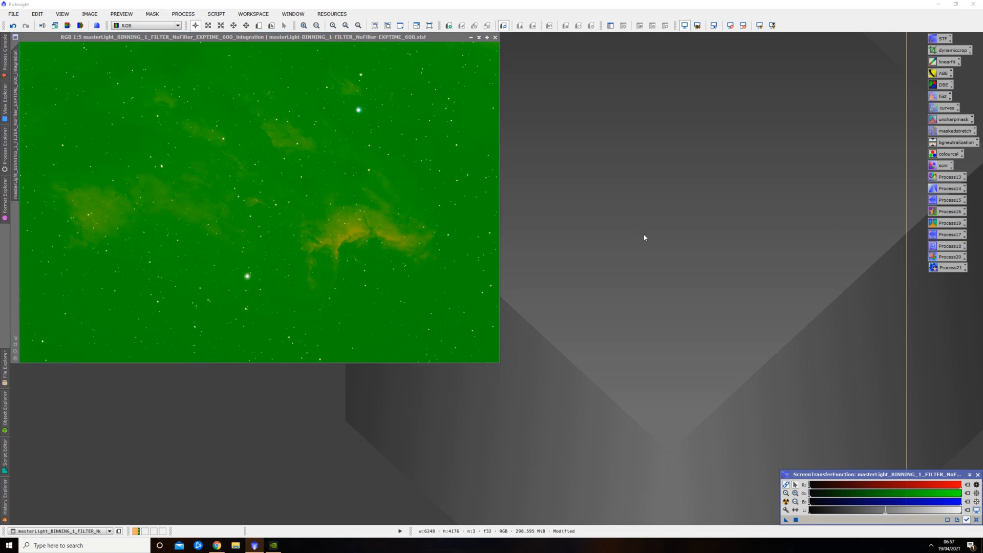
Apply BackgroundNeutralization with its default settings to the rotated master light
{"action": "left_click", "coordinate": [183, 14]}
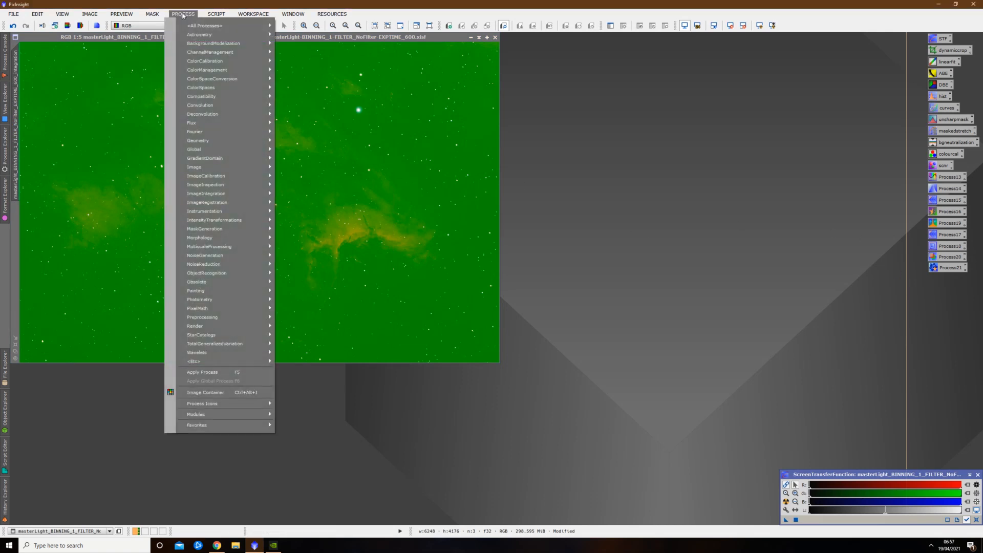
{"action": "mouse_move", "coordinate": [233, 60]}
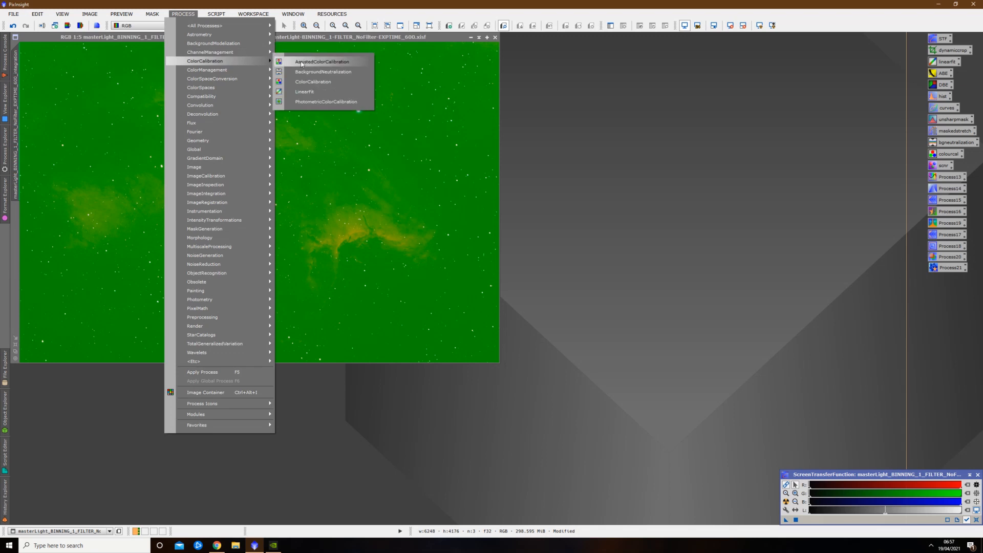
{"action": "left_click", "coordinate": [330, 73]}
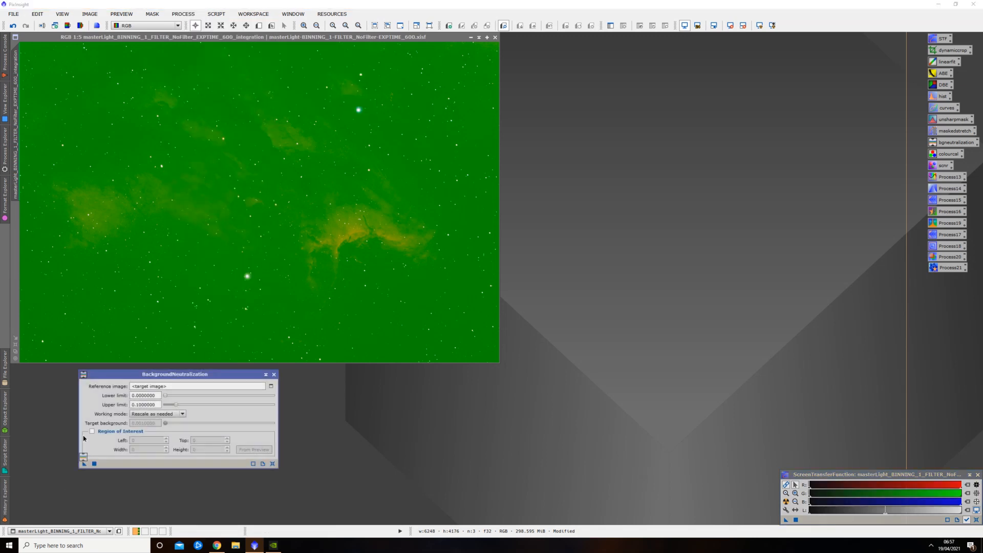
{"action": "left_click_drag", "start_coordinate": [85, 463], "coordinate": [238, 222]}
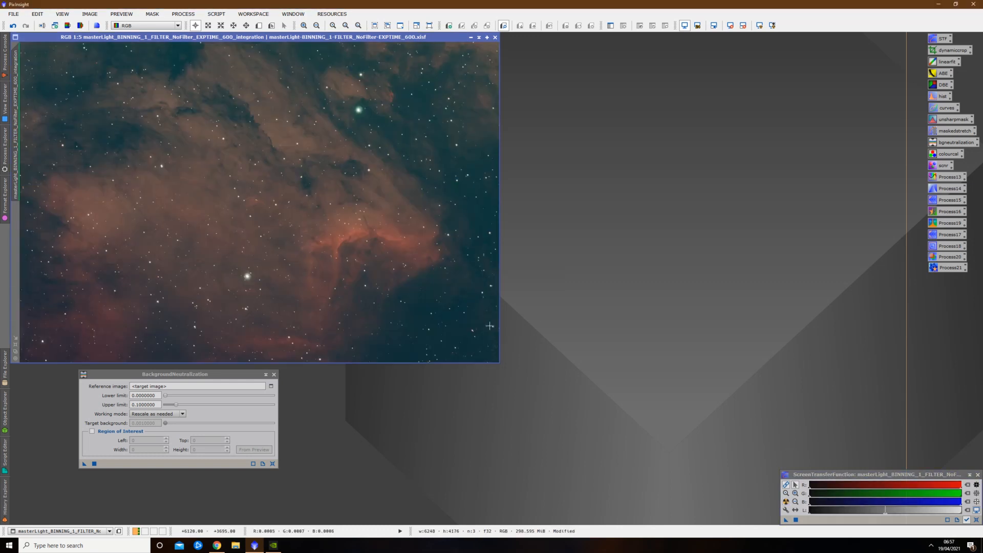
{"action": "left_click", "coordinate": [188, 14]}
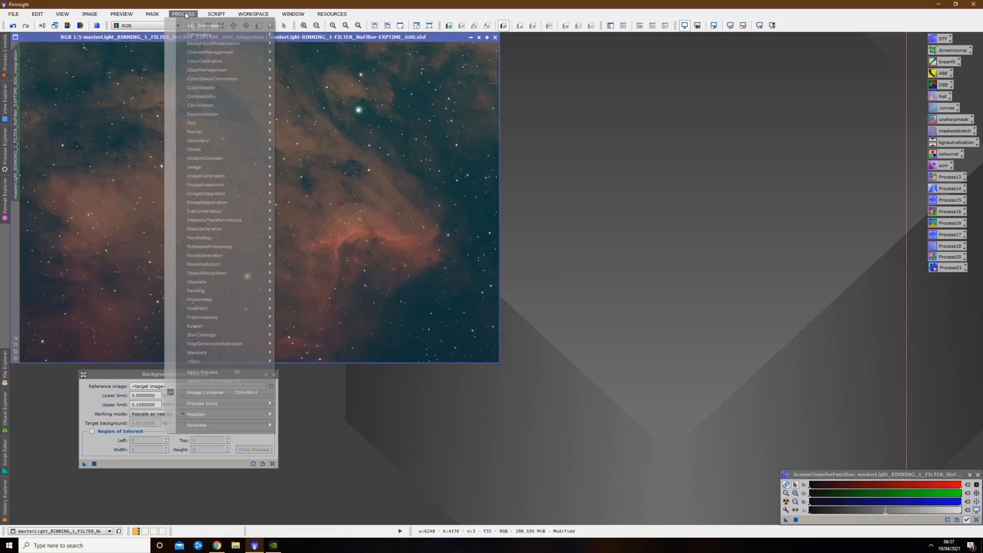
{"action": "mouse_move", "coordinate": [195, 25]}
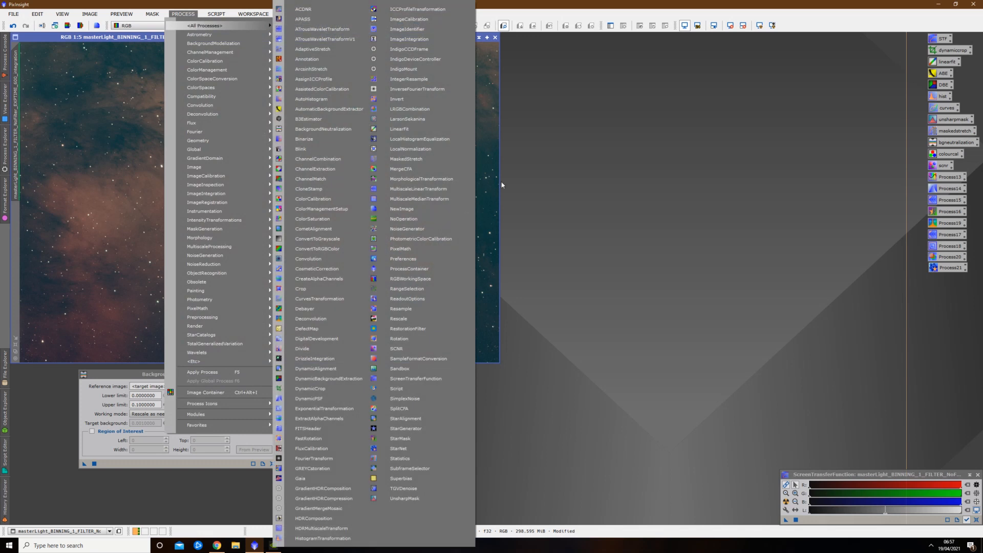
{"action": "left_click", "coordinate": [540, 211]}
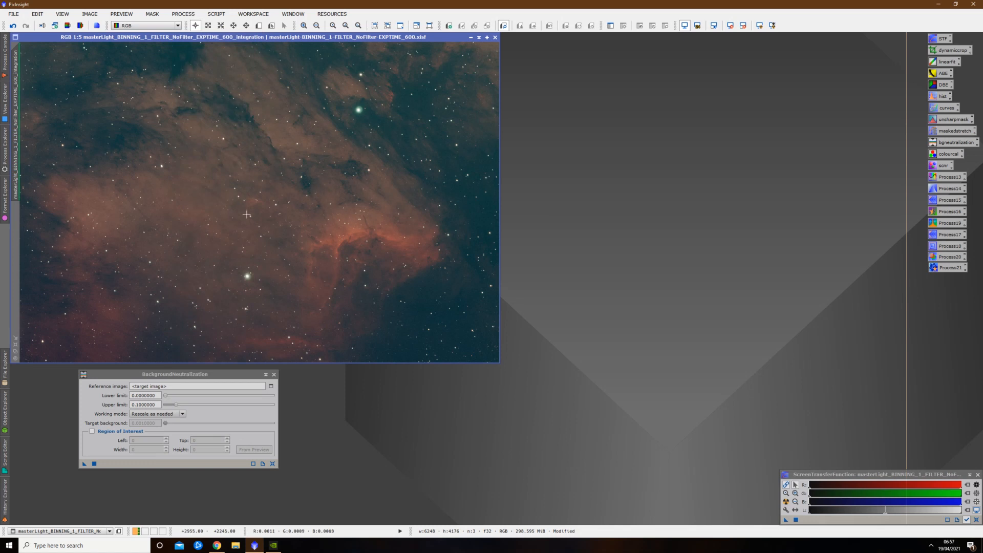
Apply ColorCalibration with its default settings to the master light and close the process window
{"action": "left_click", "coordinate": [182, 14]}
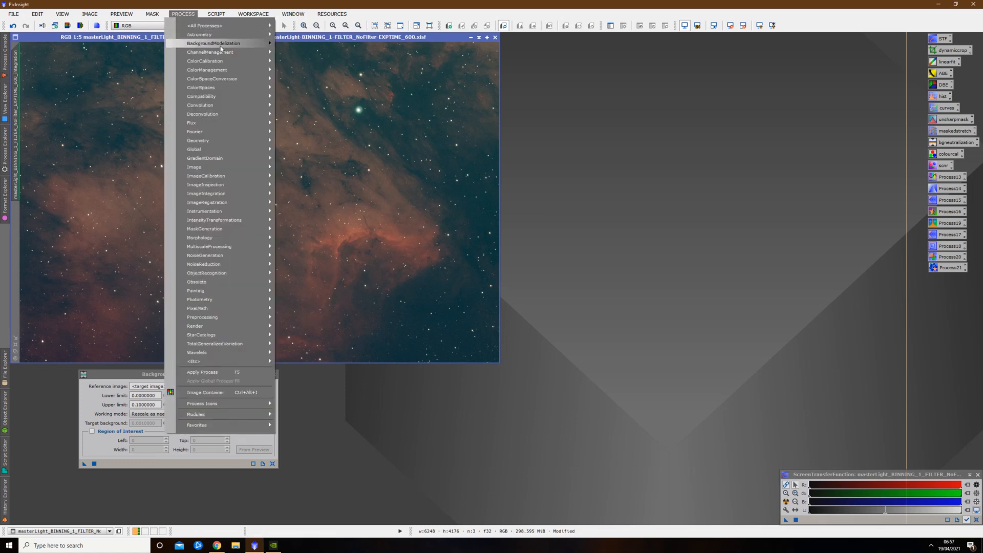
{"action": "left_click", "coordinate": [323, 82]}
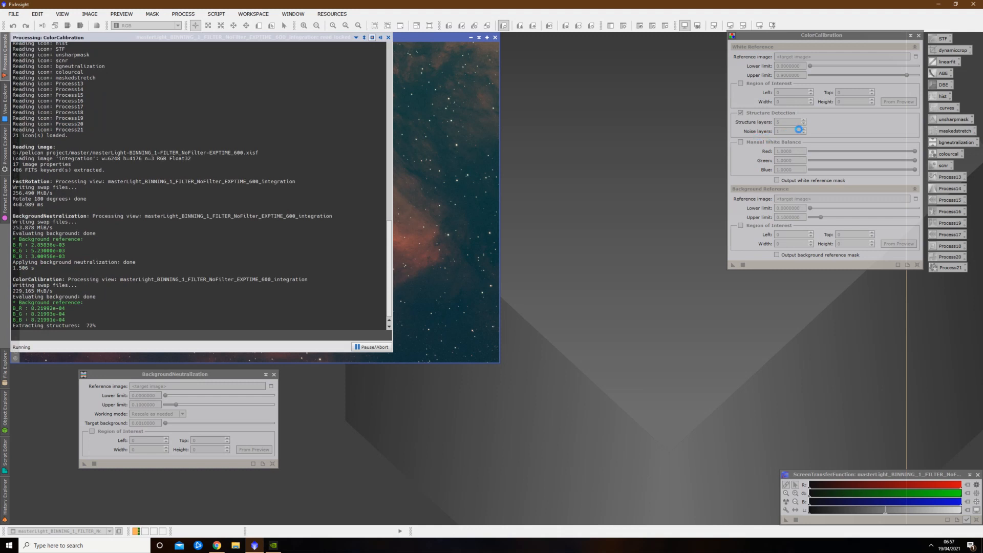
{"action": "left_click", "coordinate": [919, 35]}
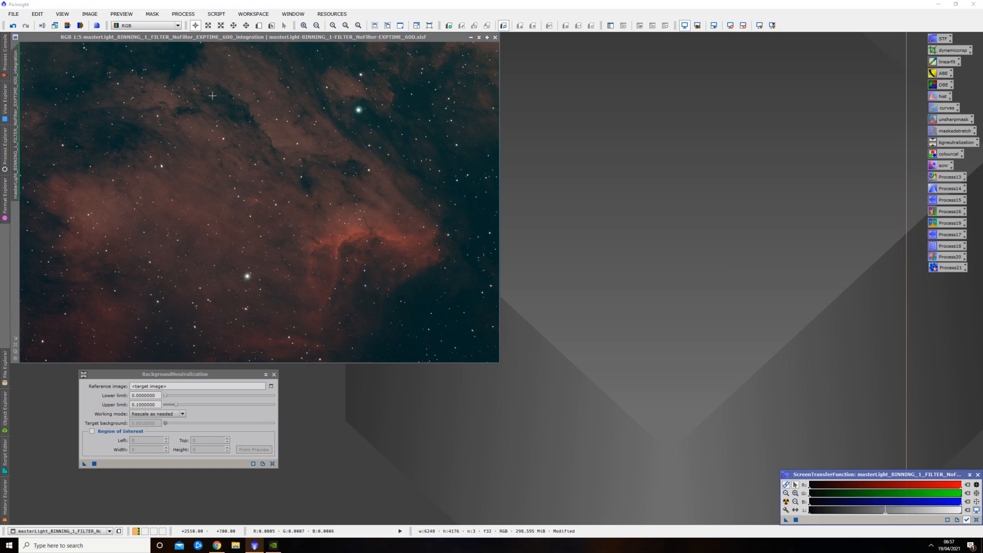
Resample the master light integration image to 50% with the aspect ratio preserved, then close the Resample process
{"action": "left_click", "coordinate": [183, 14]}
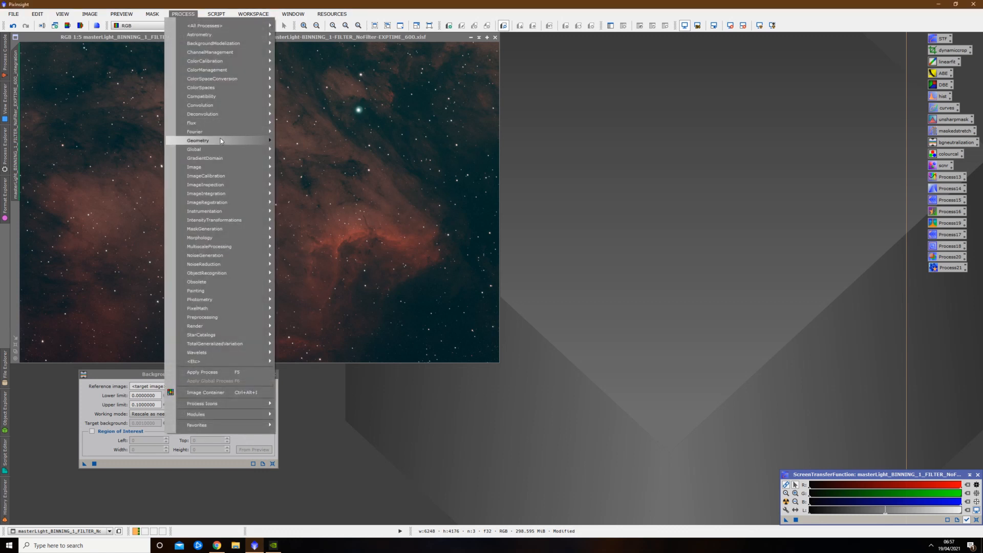
{"action": "mouse_move", "coordinate": [220, 139]}
{"action": "left_click", "coordinate": [308, 191]}
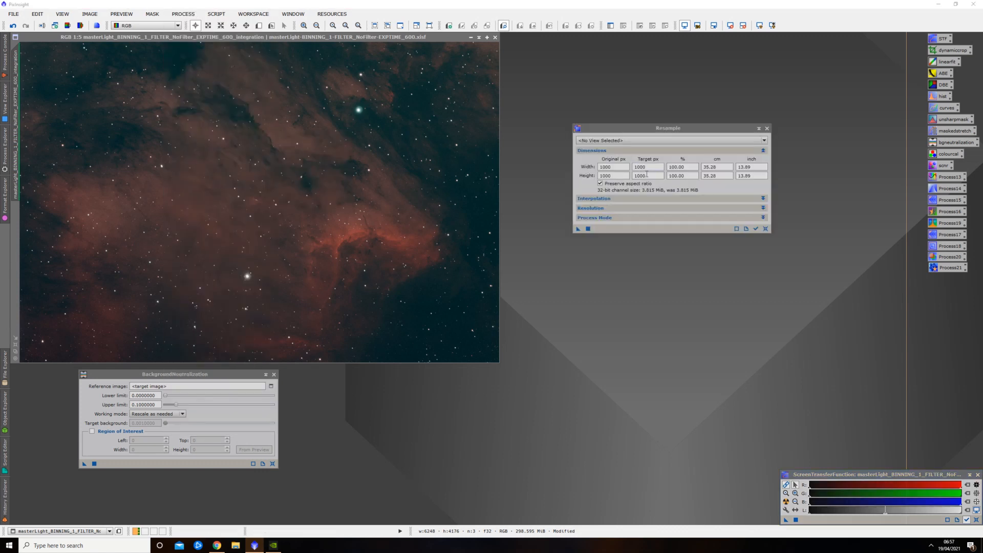
{"action": "left_click", "coordinate": [635, 140]}
{"action": "left_click", "coordinate": [636, 154]}
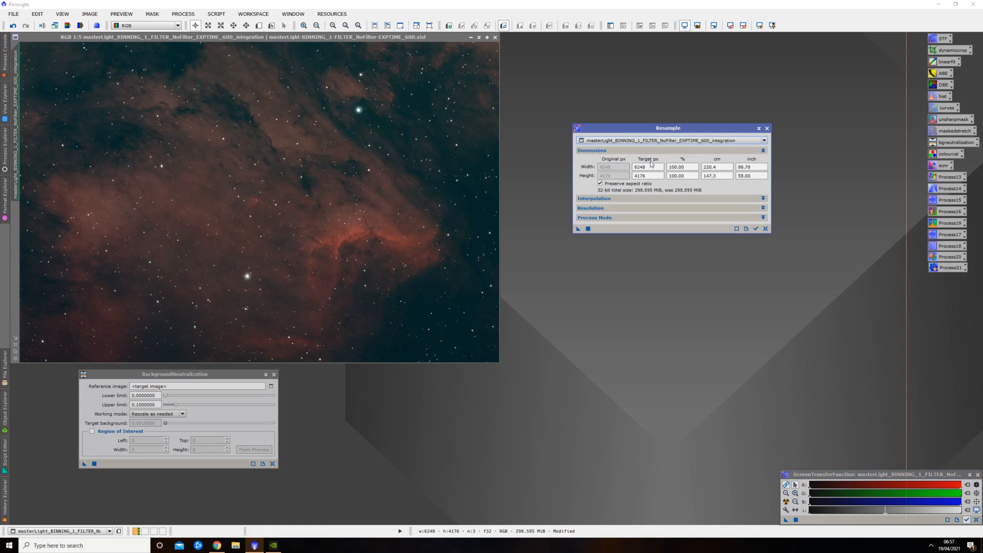
{"action": "double_click", "coordinate": [684, 167]}
{"action": "type", "text": "50"}
{"action": "key", "text": "Return"}
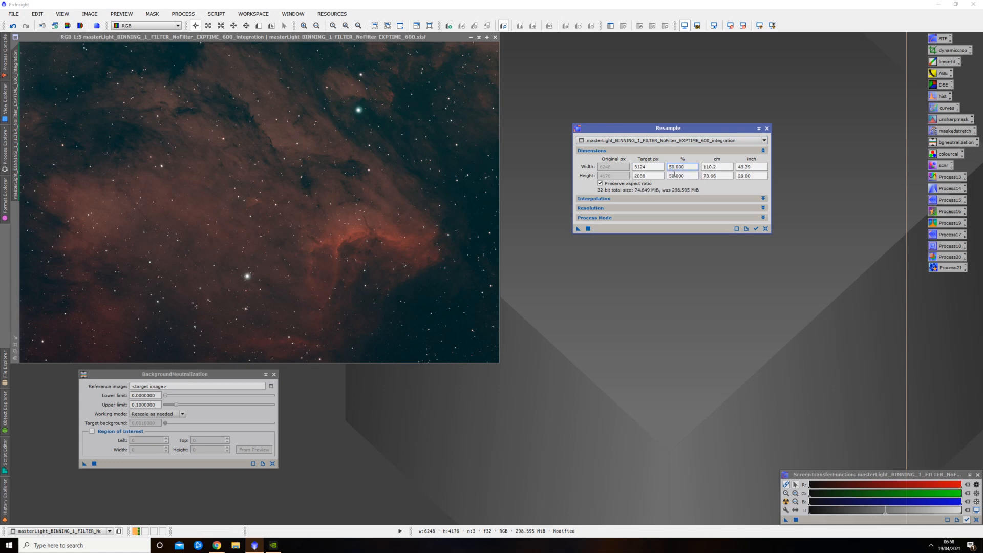
{"action": "left_click", "coordinate": [588, 228]}
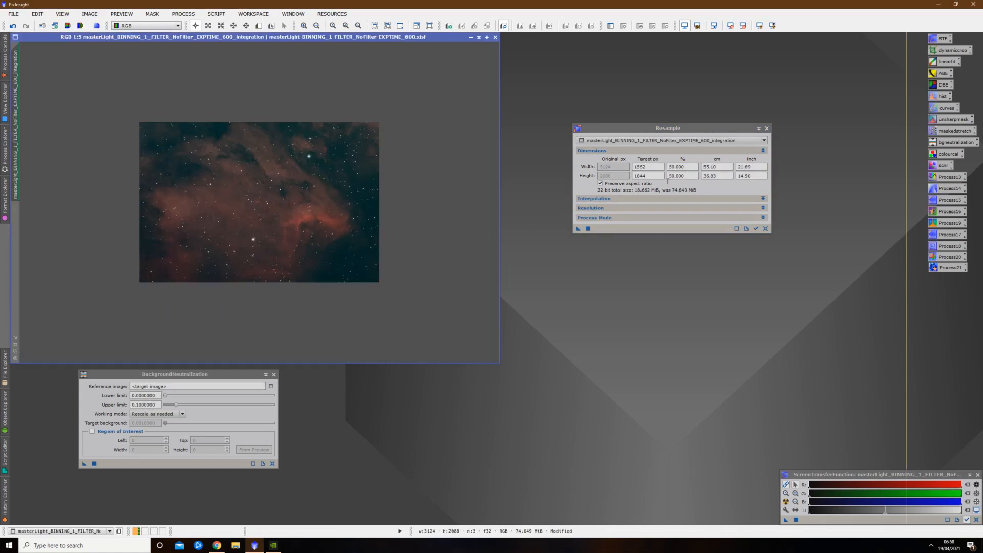
{"action": "left_click", "coordinate": [767, 128]}
Remove the green cast from the image with SCNR using Average Neutral protection and an amount of 1.00
{"action": "scroll", "coordinate": [316, 210], "scroll_direction": "down", "scroll_amount": 1}
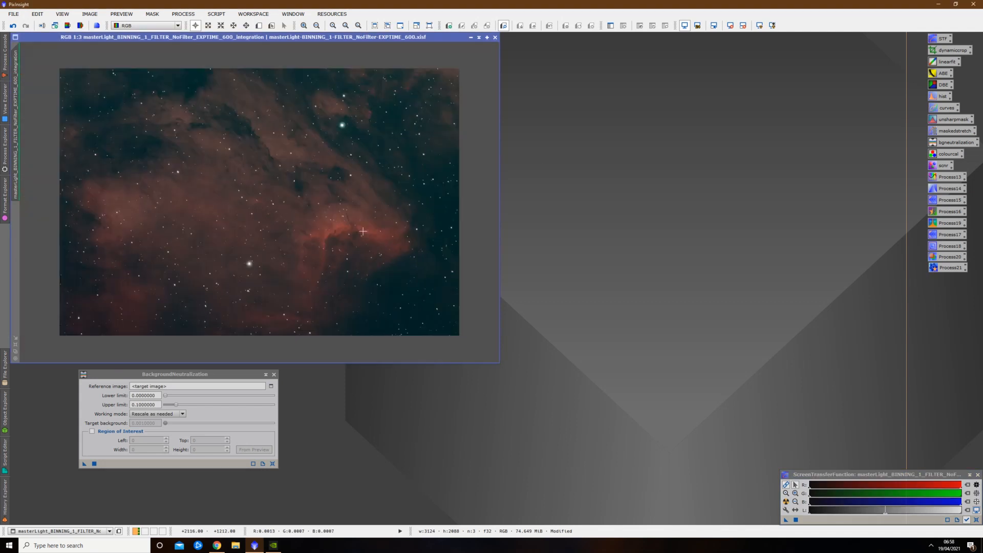
{"action": "double_click", "coordinate": [939, 169]}
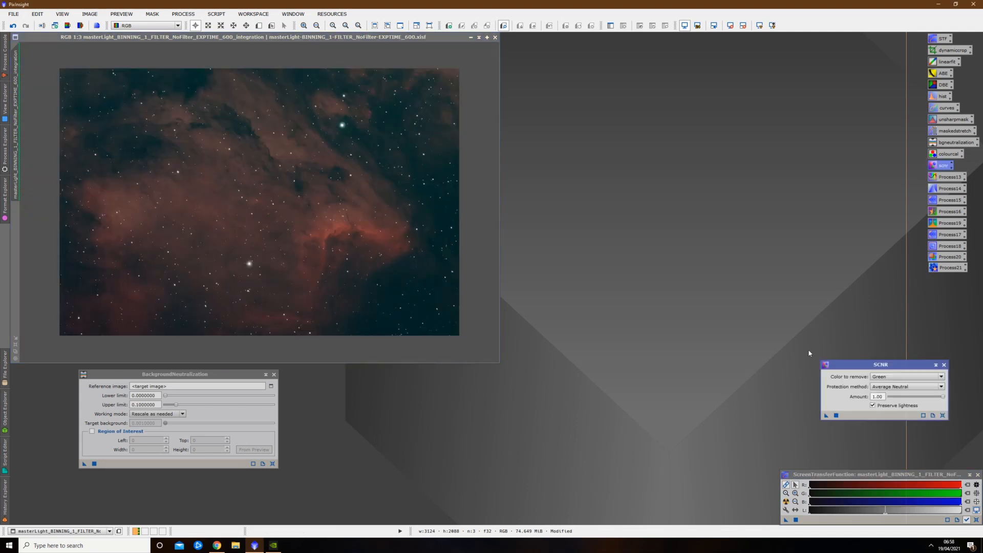
{"action": "left_click_drag", "start_coordinate": [826, 415], "coordinate": [374, 280]}
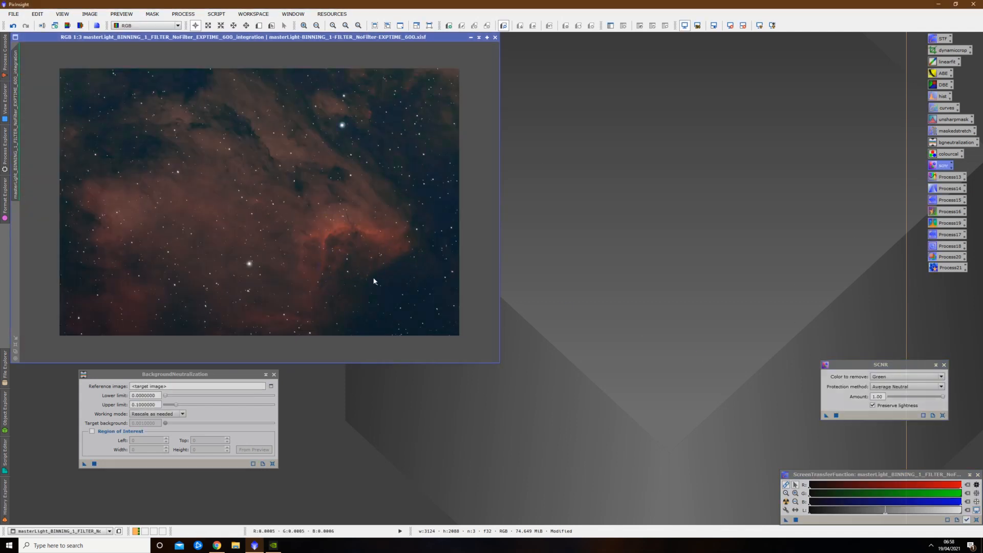
{"action": "left_click", "coordinate": [944, 365]}
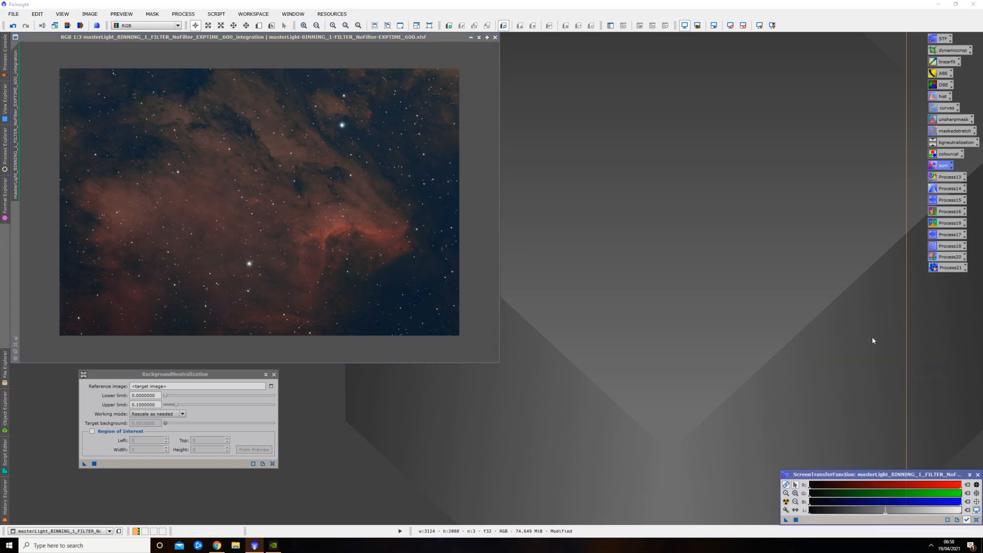
Configure AutomaticBackgroundExtractor with Subtraction correction, the background model discarded and function degree 1
{"action": "double_click", "coordinate": [943, 73]}
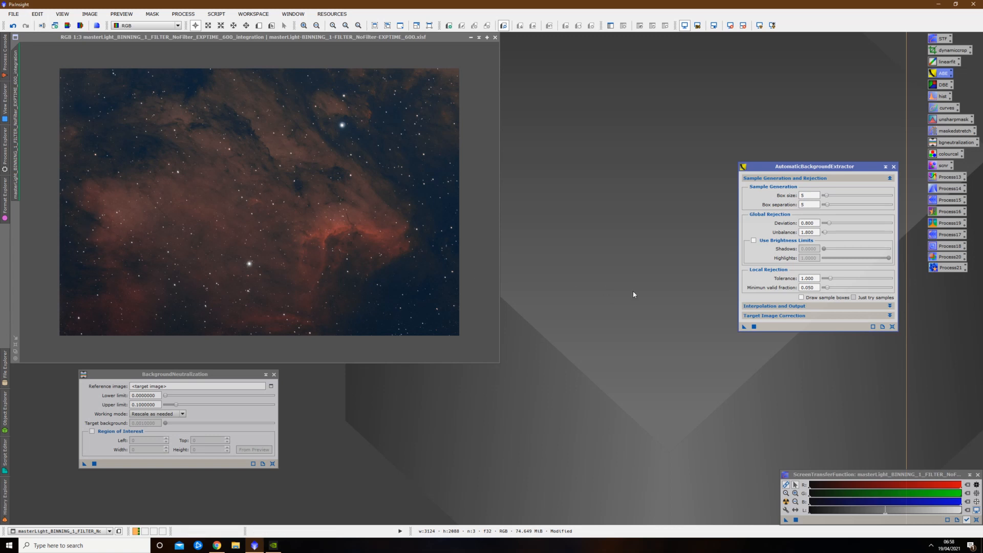
{"action": "left_click", "coordinate": [788, 317]}
{"action": "left_click", "coordinate": [801, 326]}
{"action": "left_click", "coordinate": [813, 339]}
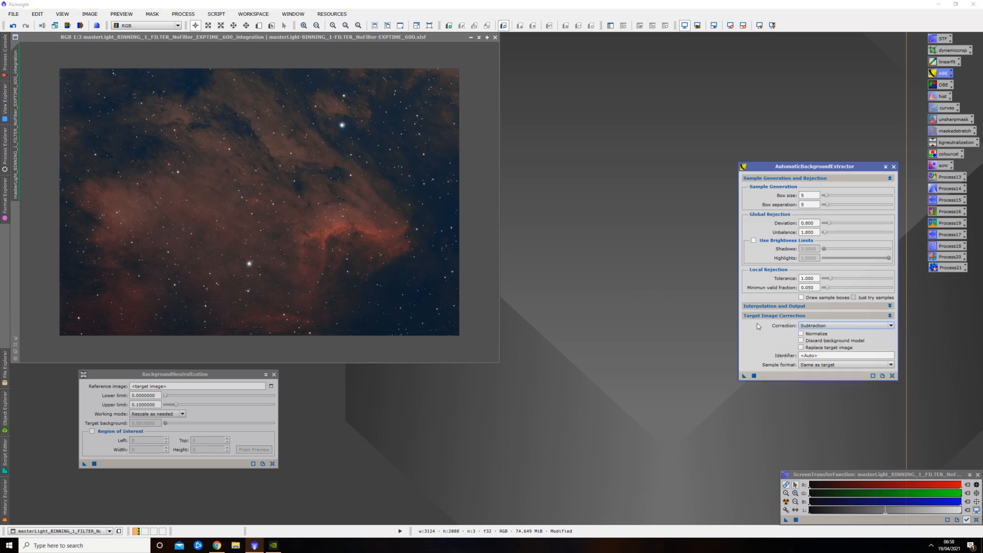
{"action": "left_click", "coordinate": [805, 341]}
{"action": "left_click", "coordinate": [802, 308]}
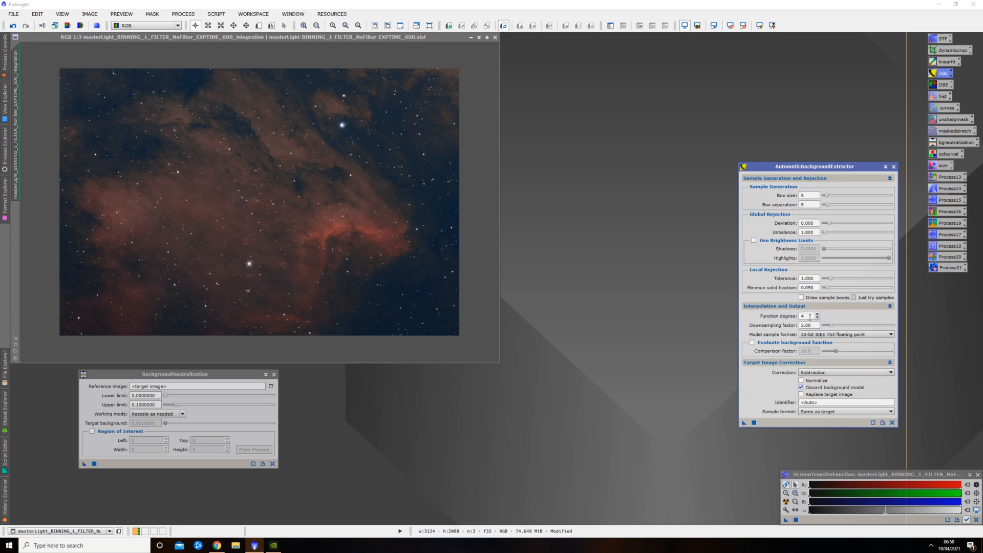
{"action": "left_click", "coordinate": [817, 318]}
Run the background extraction three times in succession, each on the latest result, and auto-stretch every output's display
{"action": "left_click_drag", "start_coordinate": [743, 423], "coordinate": [392, 214]}
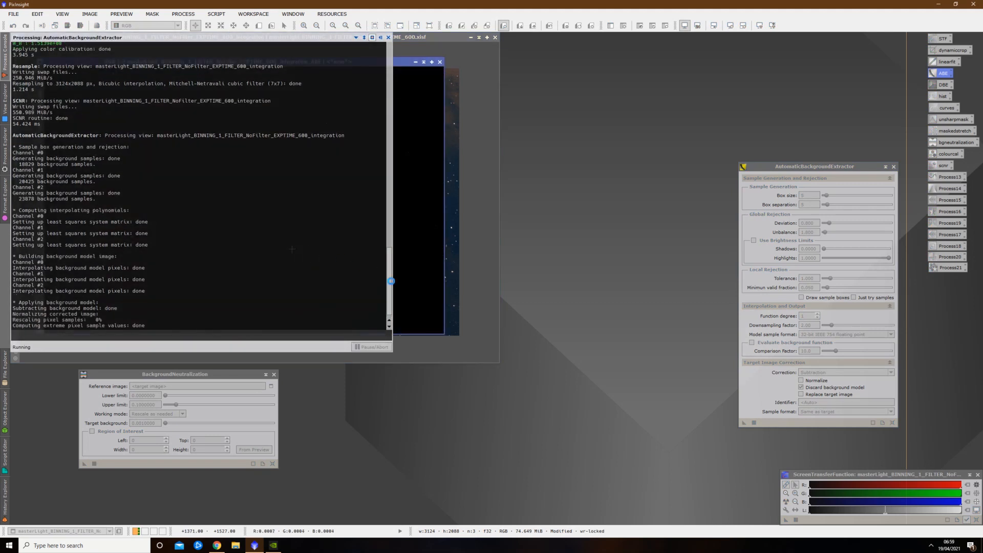
{"action": "left_click", "coordinate": [785, 502]}
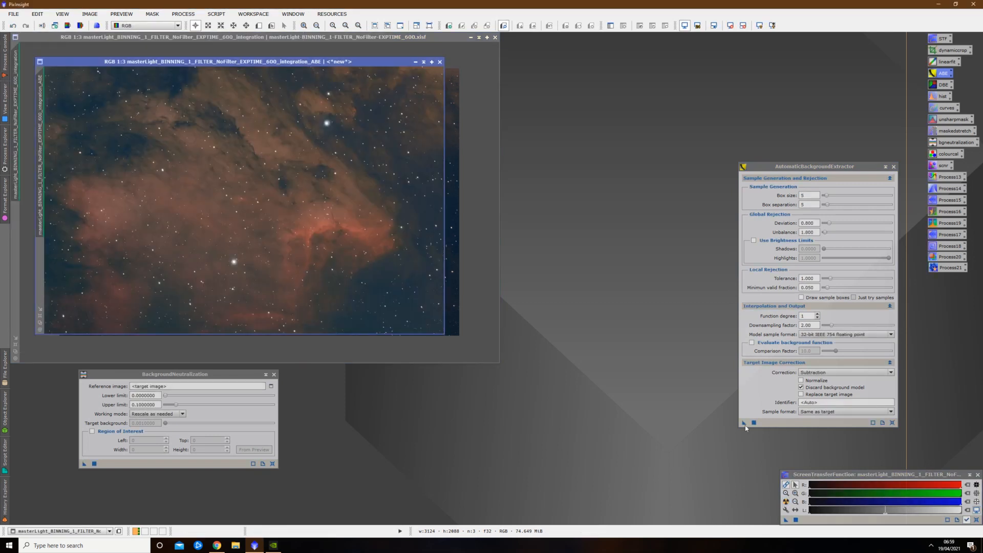
{"action": "left_click_drag", "start_coordinate": [744, 423], "coordinate": [395, 211]}
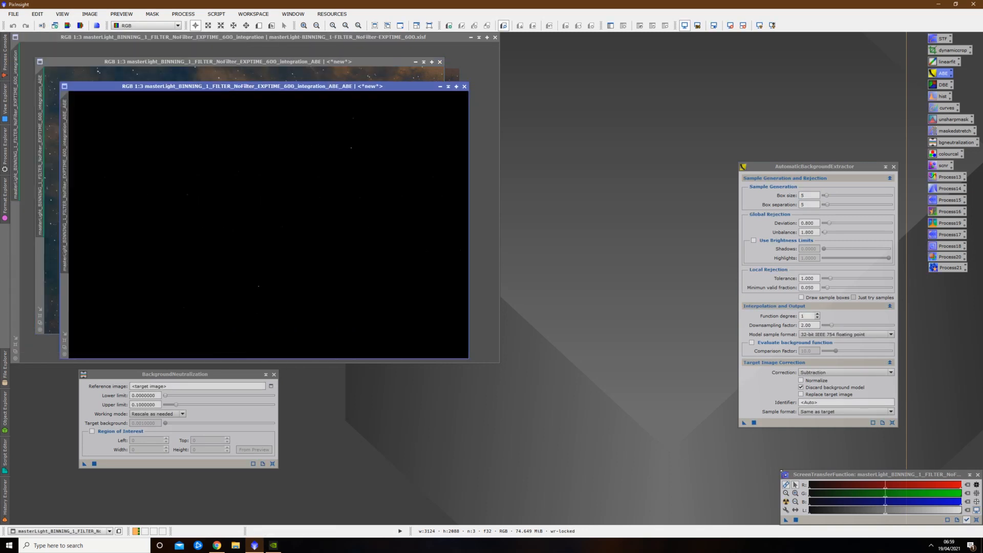
{"action": "left_click", "coordinate": [786, 501]}
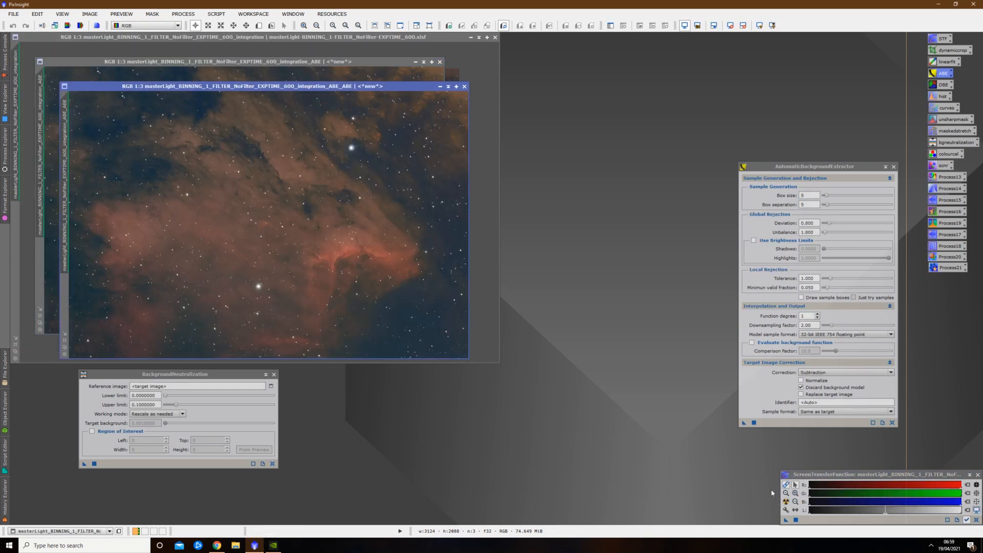
{"action": "left_click_drag", "start_coordinate": [743, 423], "coordinate": [321, 283]}
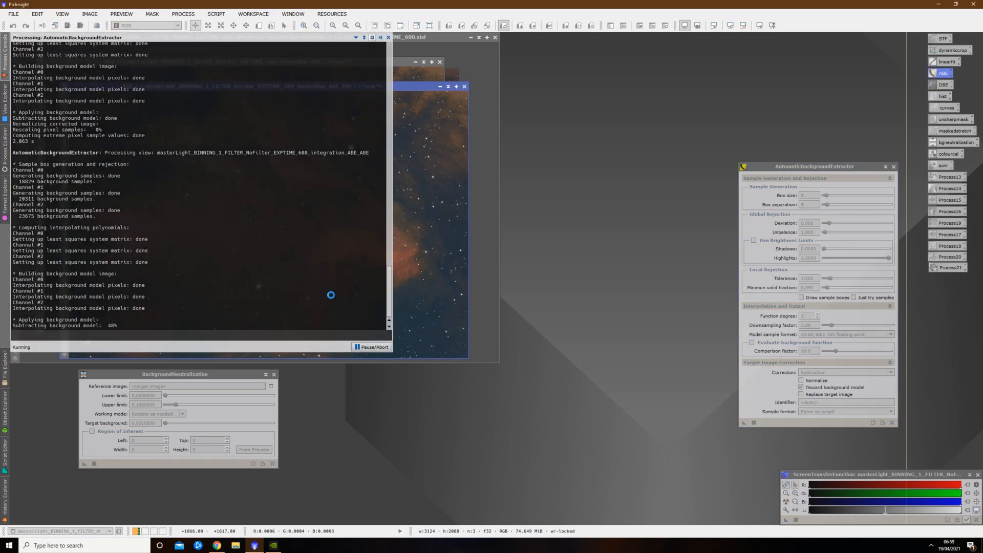
{"action": "left_click", "coordinate": [785, 502]}
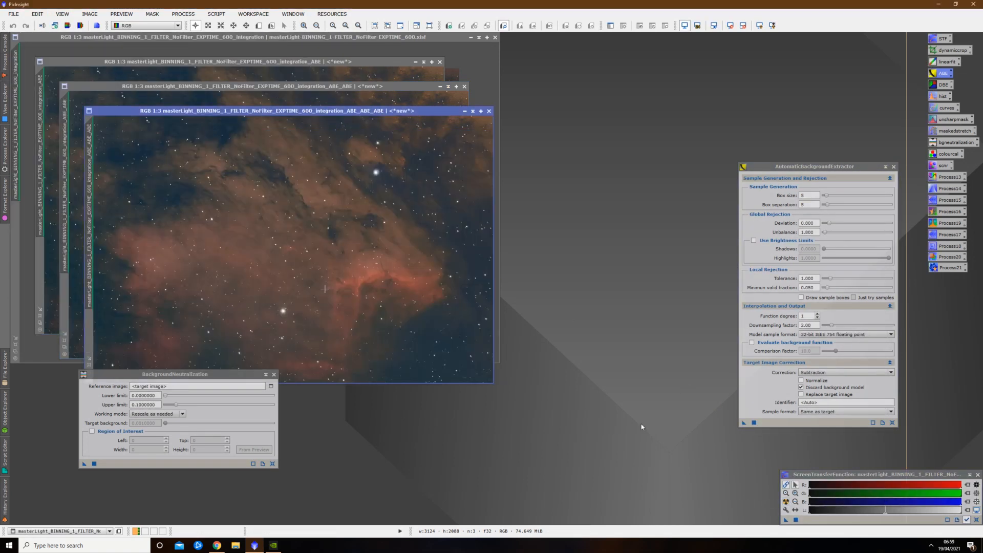
Close the two intermediate background-extracted images and the original integration image, keeping only the third extraction result open
{"action": "left_click", "coordinate": [464, 86]}
{"action": "left_click", "coordinate": [440, 61]}
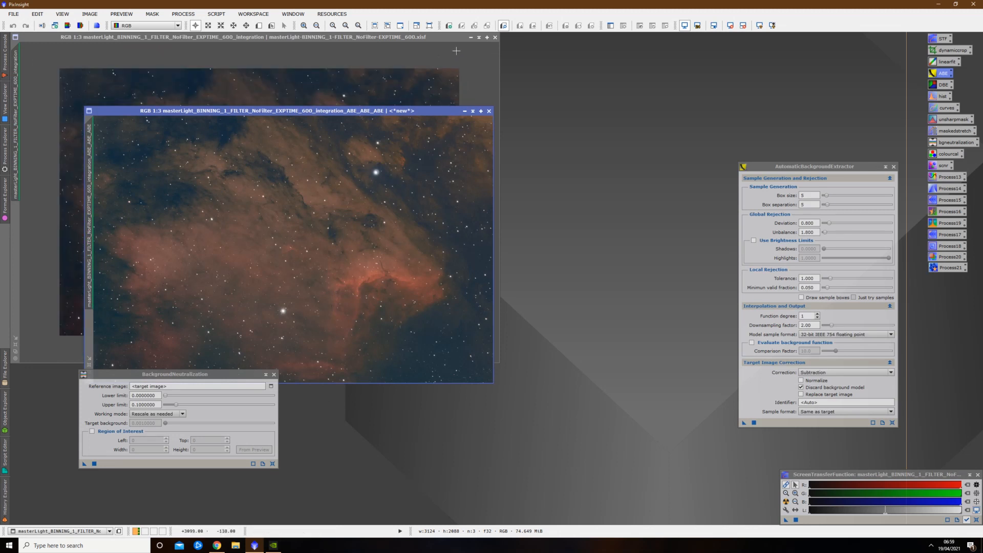
{"action": "left_click", "coordinate": [494, 37]}
{"action": "left_click", "coordinate": [474, 291]}
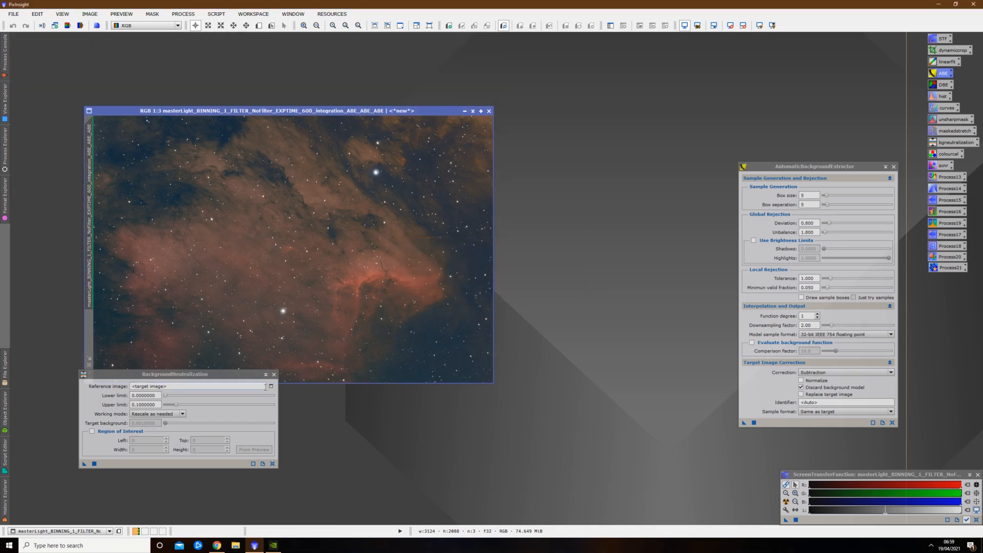
Close BackgroundNeutralization and check the image's unstretched display before auto-stretching it again
{"action": "left_click", "coordinate": [274, 374]}
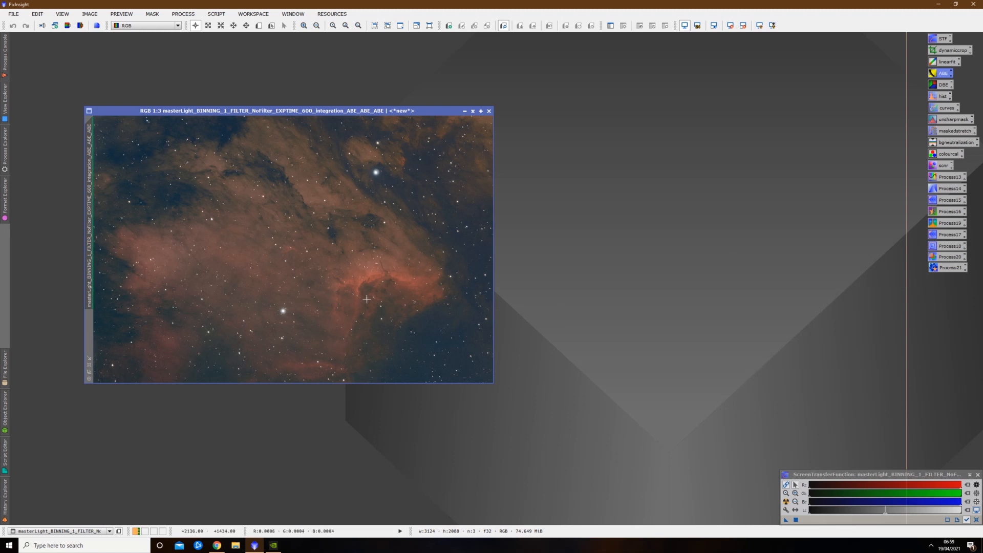
{"action": "left_click", "coordinate": [977, 520]}
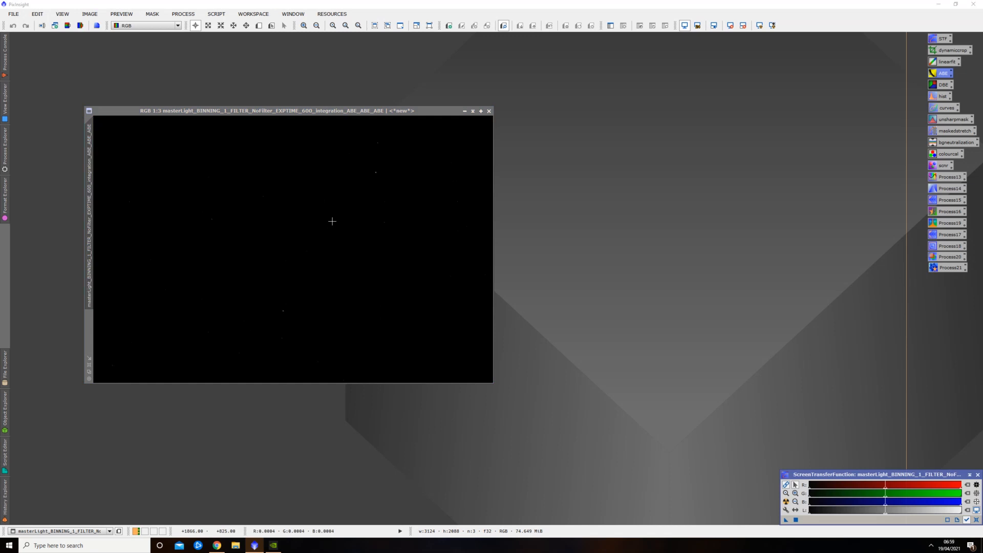
{"action": "left_click", "coordinate": [786, 501]}
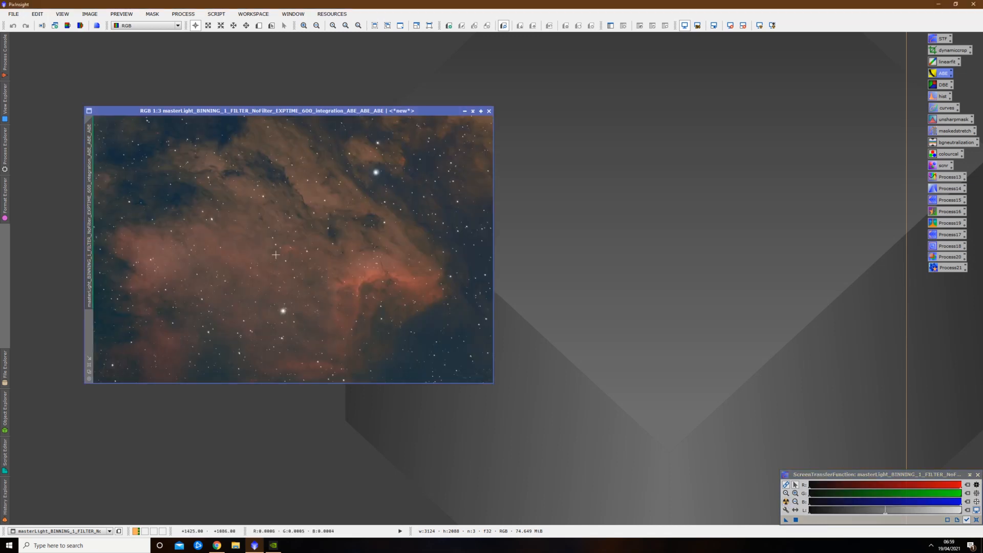
Transfer the auto-stretch values from ScreenTransferFunction into HistogramTransformation and apply them to the nebula image as a permanent stretch
{"action": "double_click", "coordinate": [941, 97]}
{"action": "left_click_drag", "start_coordinate": [353, 110], "coordinate": [281, 21]}
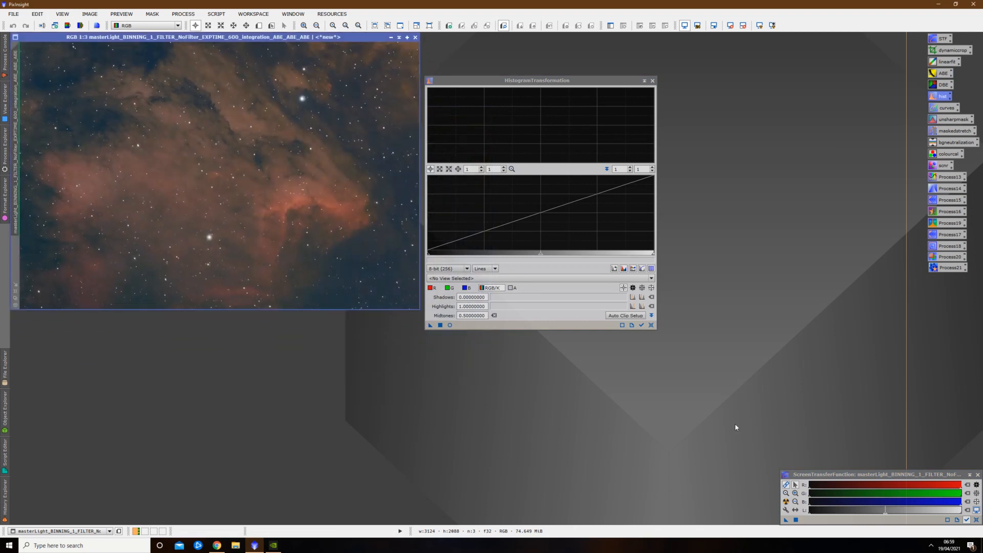
{"action": "left_click_drag", "start_coordinate": [786, 520], "coordinate": [567, 328]}
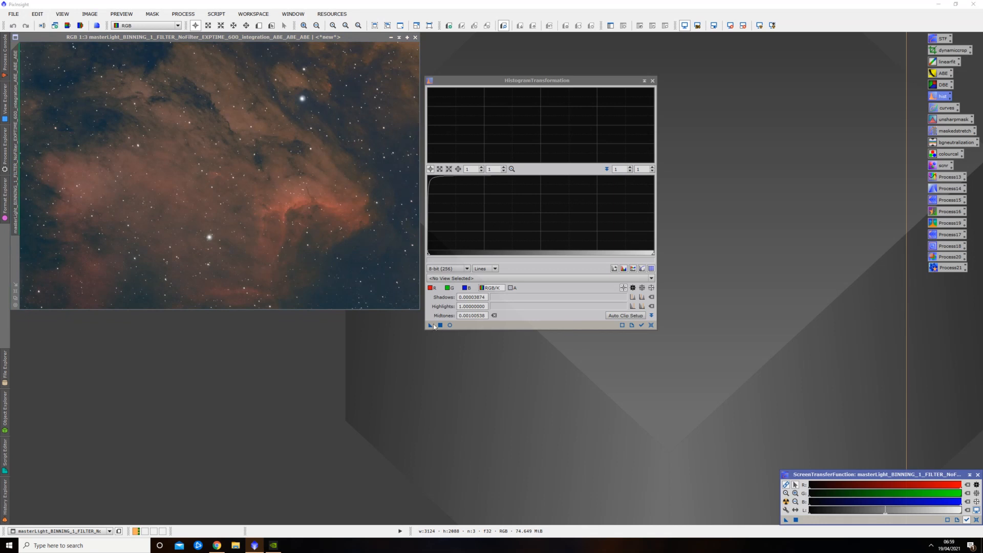
{"action": "left_click_drag", "start_coordinate": [430, 328], "coordinate": [313, 192]}
Reset HistogramTransformation and the image's screen stretch, close the histogram tool, and inspect the stretched image up close
{"action": "left_click", "coordinate": [651, 325]}
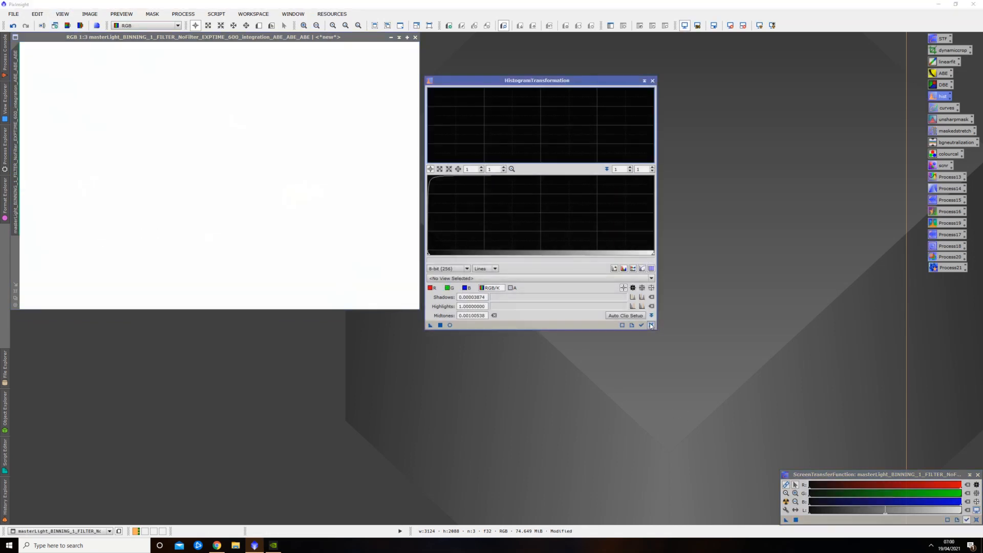
{"action": "left_click", "coordinate": [977, 520]}
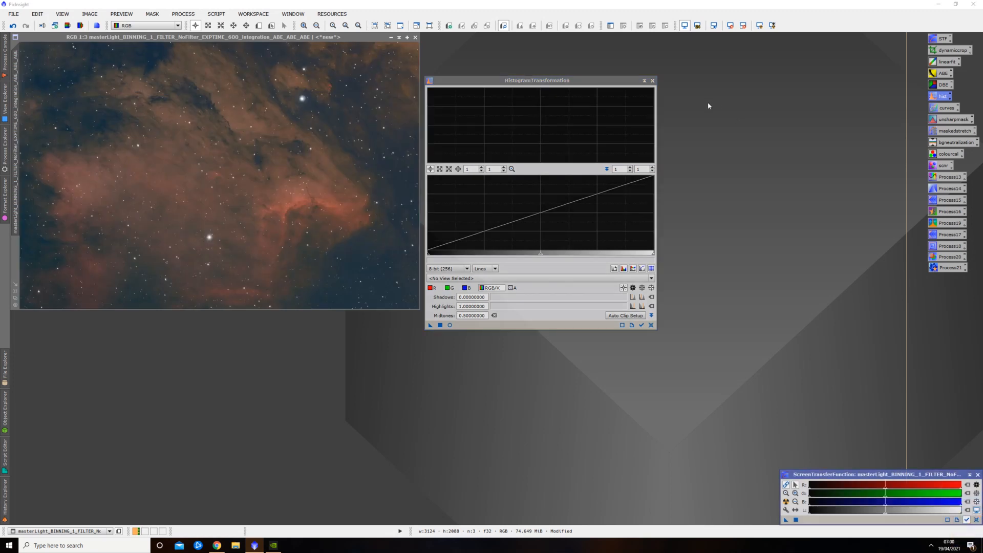
{"action": "left_click", "coordinate": [652, 80]}
{"action": "scroll", "coordinate": [277, 223], "scroll_direction": "up", "scroll_amount": 2}
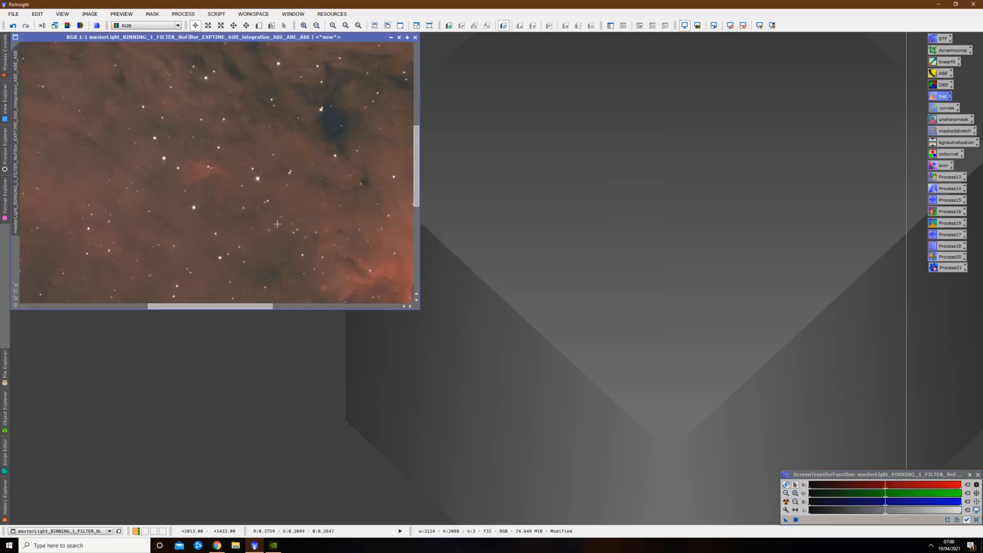
{"action": "scroll", "coordinate": [283, 224], "scroll_direction": "down", "scroll_amount": 2}
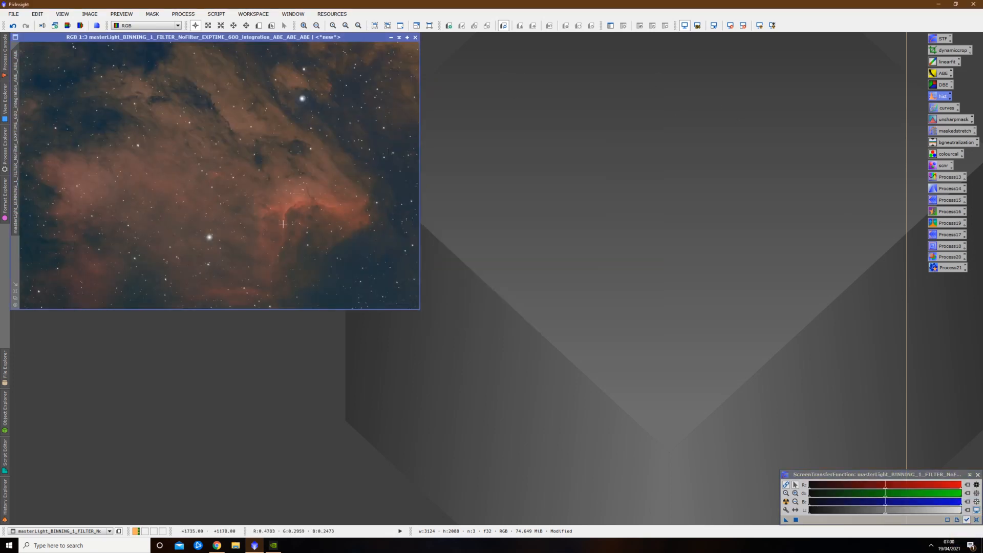
Run StarNet on the stretched nebula image with stride 128 and star mask creation enabled, and bring the starless image forward
{"action": "double_click", "coordinate": [939, 269]}
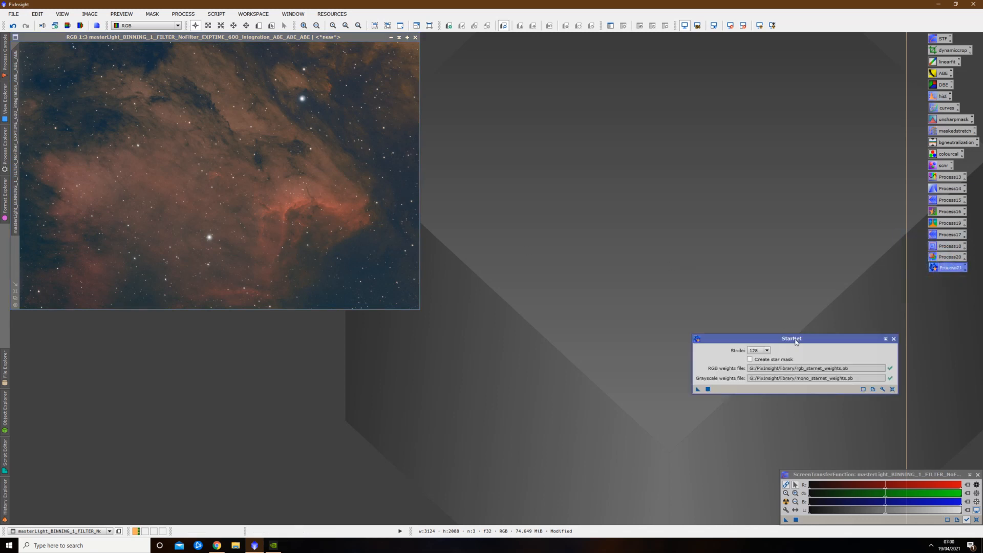
{"action": "left_click_drag", "start_coordinate": [795, 340], "coordinate": [659, 161]}
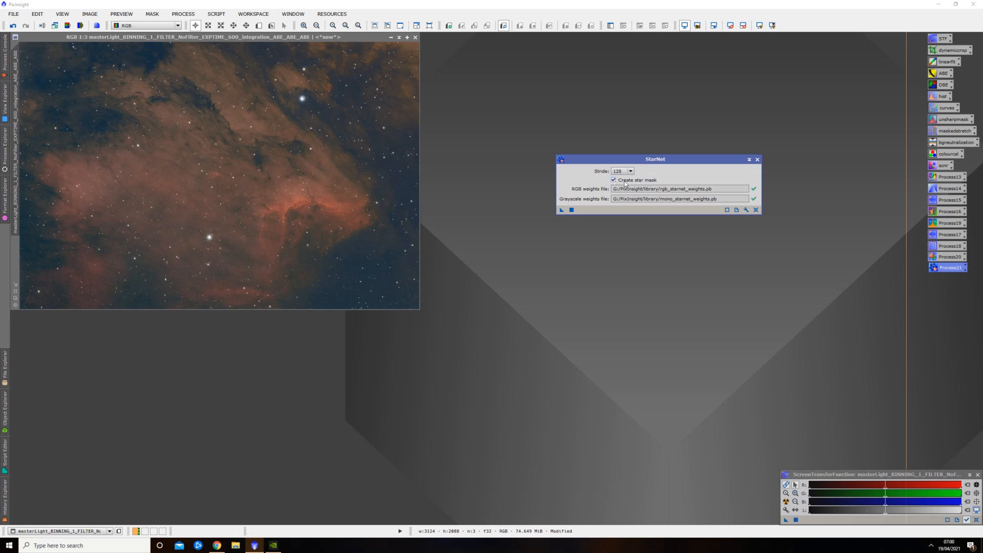
{"action": "left_click_drag", "start_coordinate": [561, 211], "coordinate": [287, 186]}
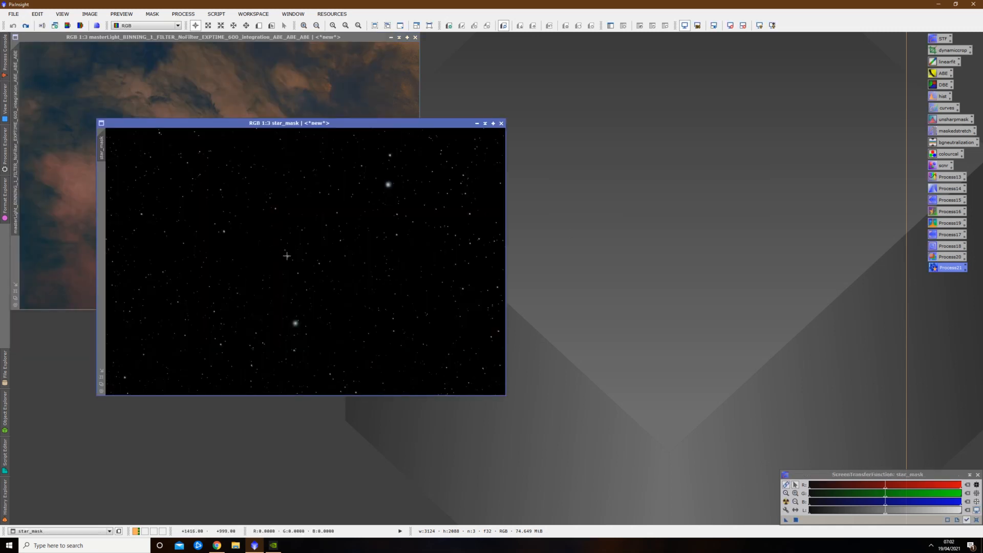
{"action": "left_click", "coordinate": [264, 102]}
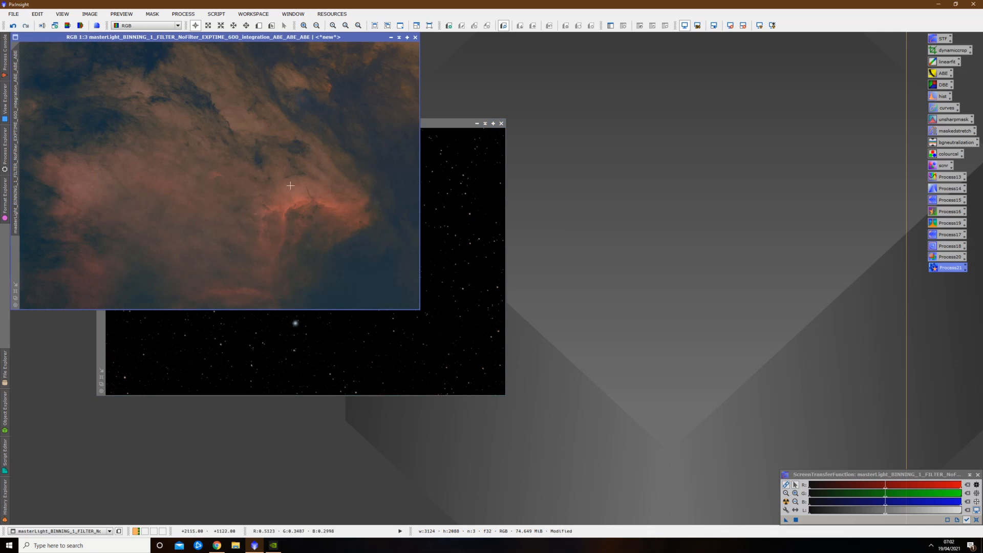
Change the star mask image's identifier to "stars"
{"action": "left_click", "coordinate": [435, 207]}
{"action": "right_click", "coordinate": [297, 236]}
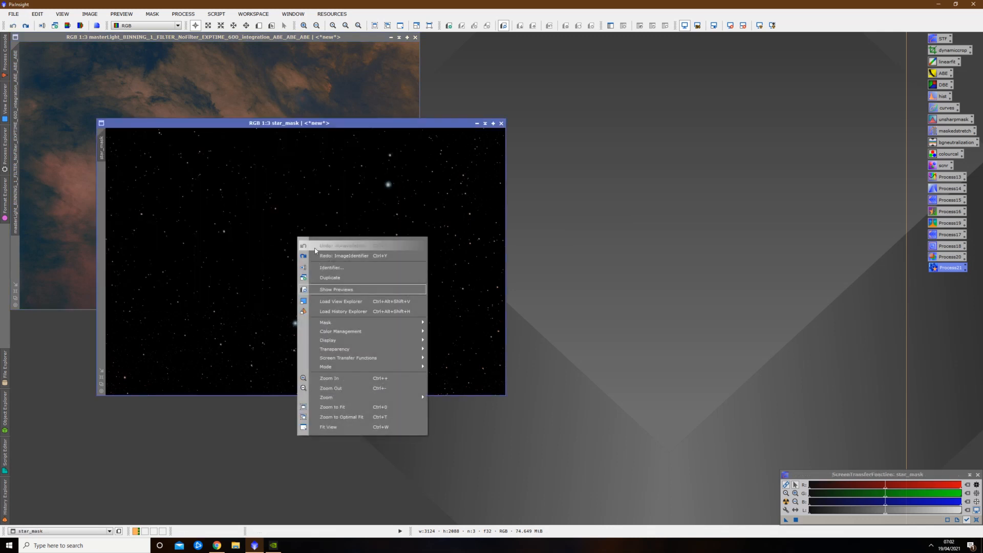
{"action": "left_click", "coordinate": [328, 266]}
{"action": "type", "text": "s"}
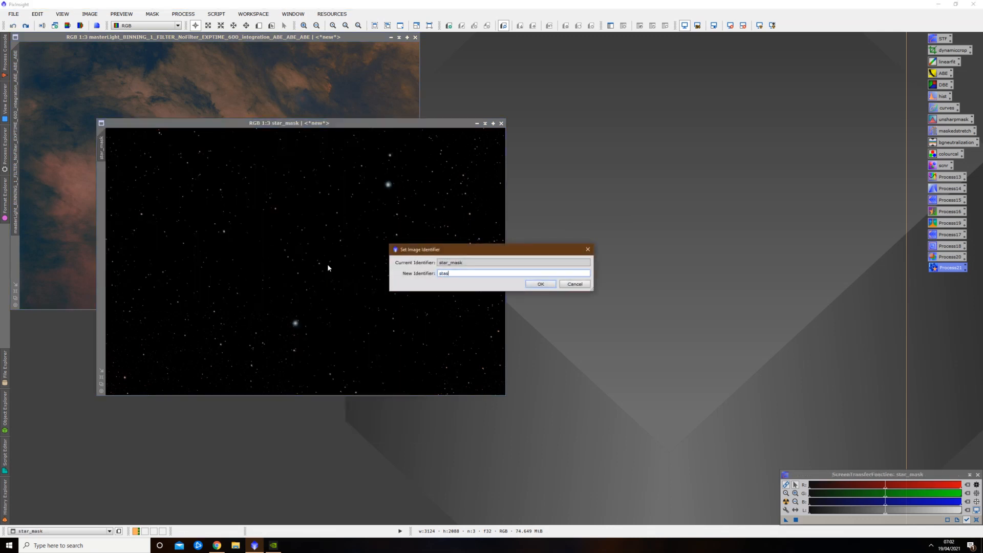
{"action": "type", "text": "tars"}
{"action": "key", "text": "BackSpace"}
{"action": "type", "text": "rs"}
{"action": "left_click", "coordinate": [540, 283]}
Extract the R, G and B channels of the starless image with ChannelExtraction into images r, g and b, then close the tool
{"action": "left_click", "coordinate": [281, 93]}
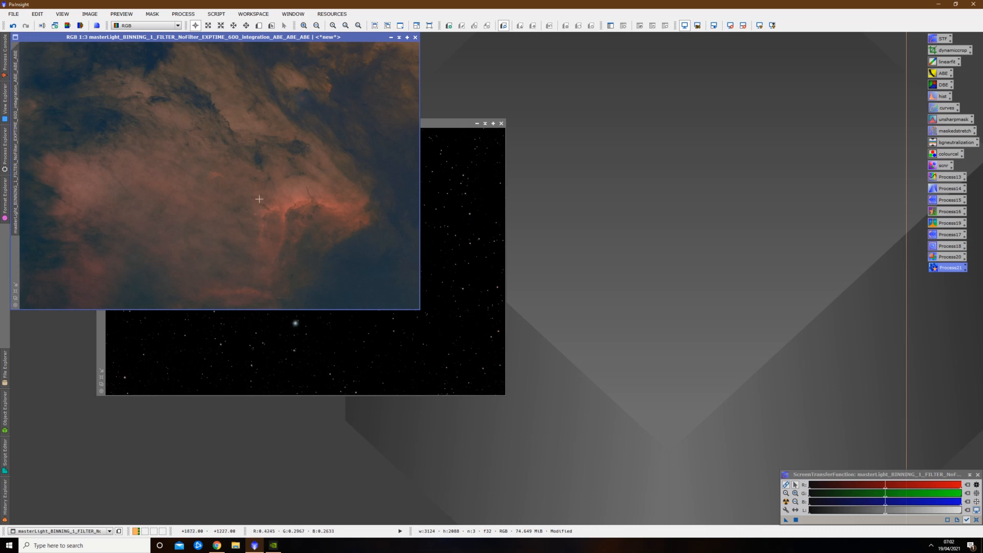
{"action": "left_click", "coordinate": [190, 14]}
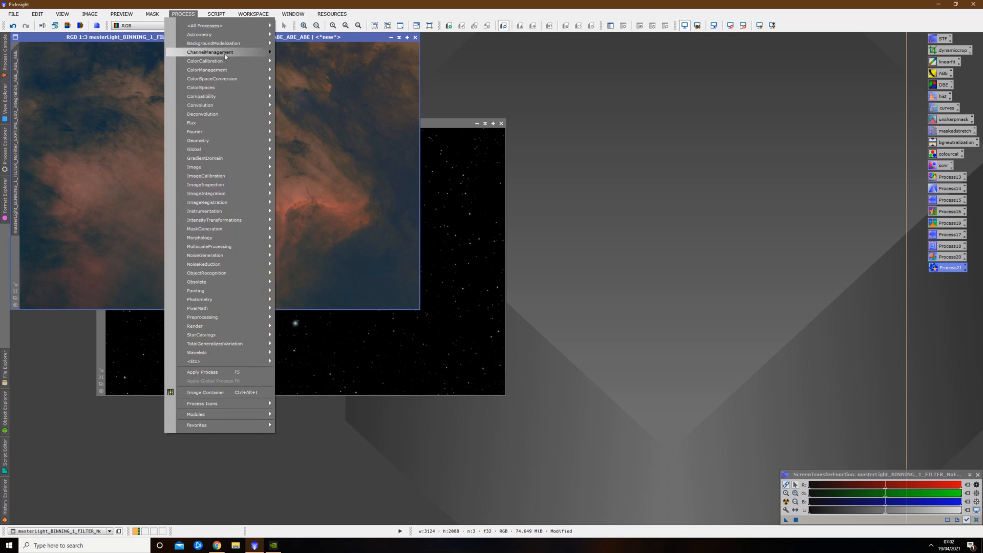
{"action": "mouse_move", "coordinate": [256, 52]}
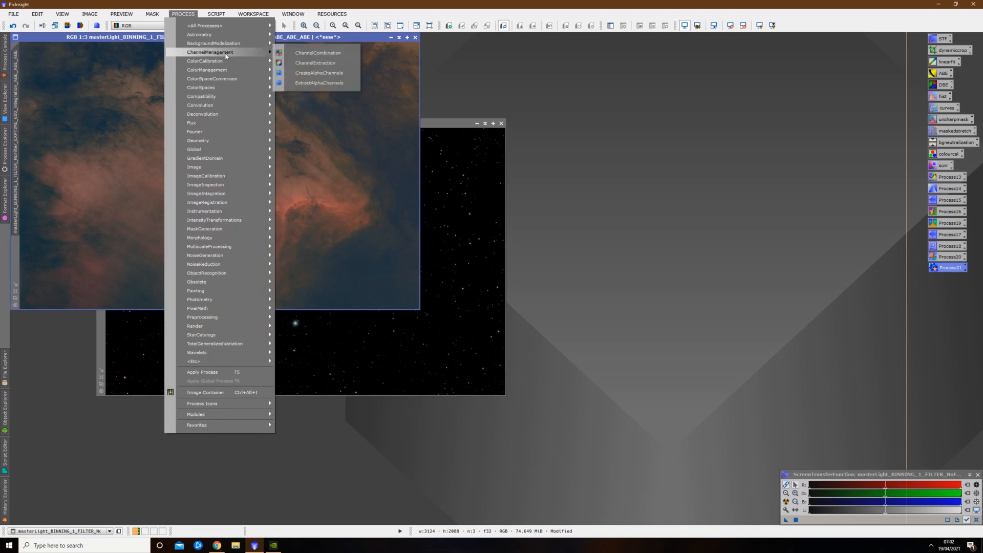
{"action": "left_click", "coordinate": [320, 62]}
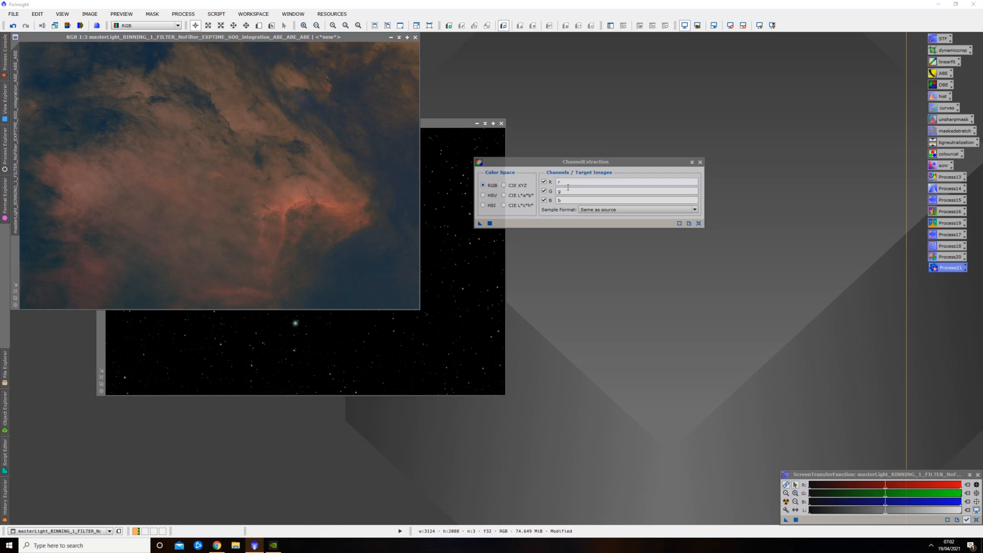
{"action": "left_click_drag", "start_coordinate": [479, 223], "coordinate": [306, 219]}
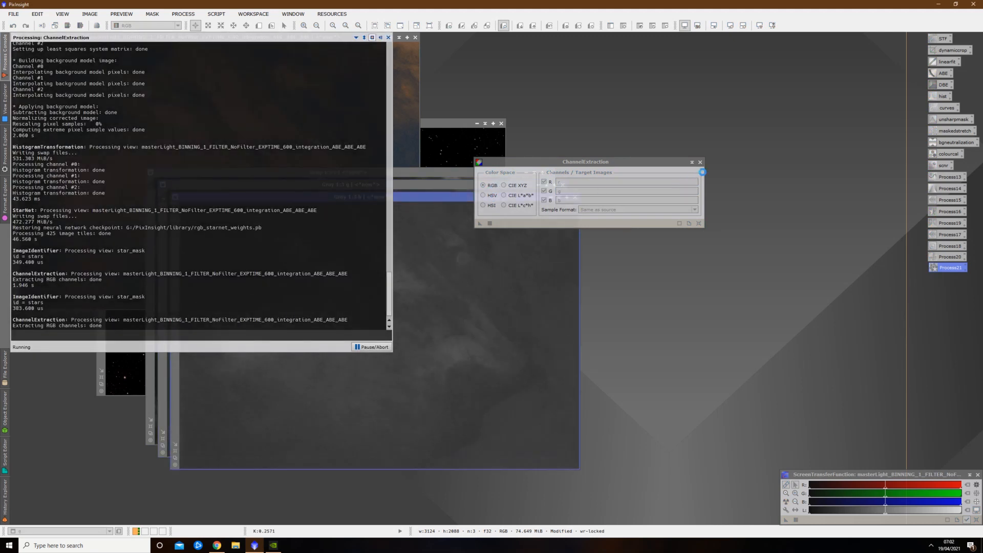
{"action": "left_click", "coordinate": [701, 163]}
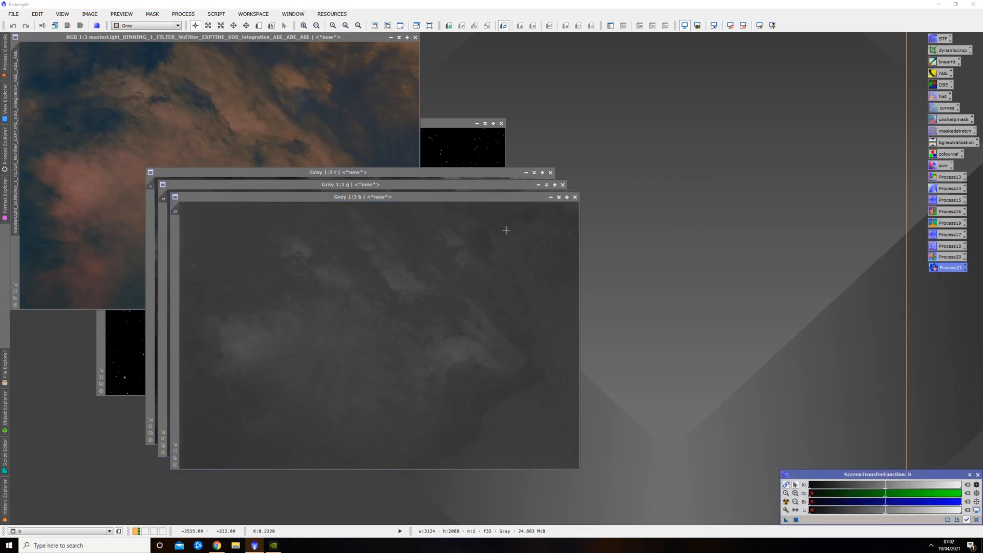
Close the blue channel image and place the red and green channel images side by side
{"action": "left_click", "coordinate": [575, 197]}
{"action": "left_click_drag", "start_coordinate": [390, 173], "coordinate": [273, 84]}
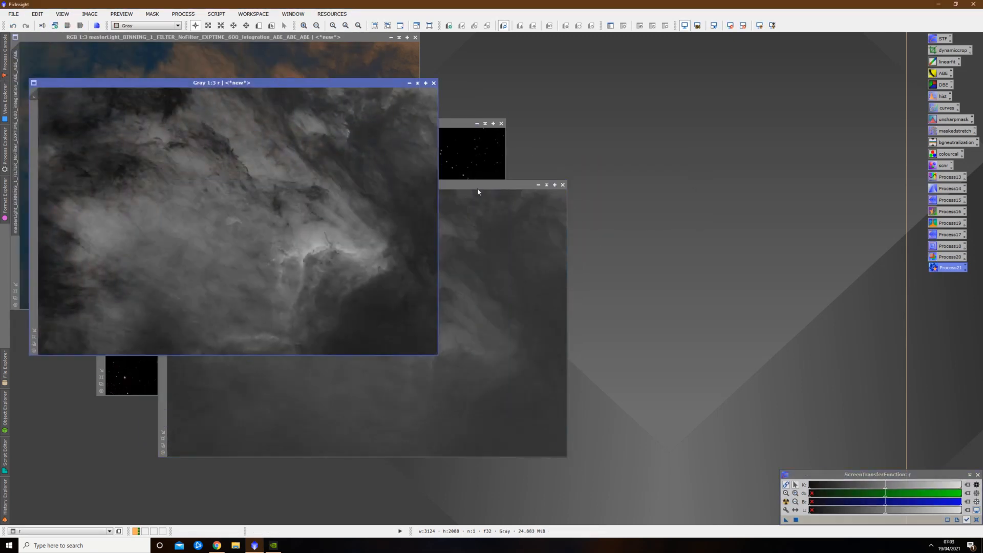
{"action": "left_click_drag", "start_coordinate": [478, 186], "coordinate": [761, 78]}
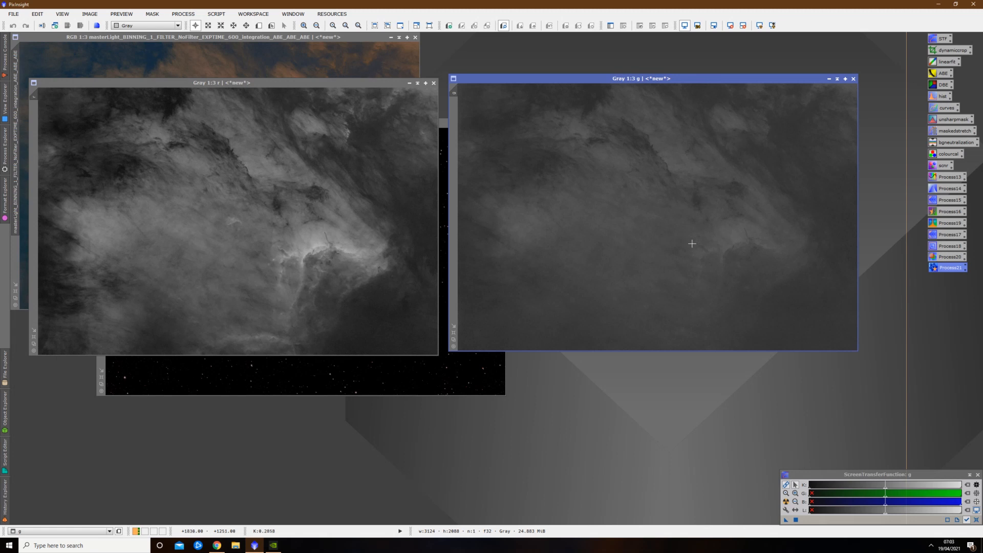
Open HistogramTransformation with the green channel image g as its view and turn on the real-time preview
{"action": "double_click", "coordinate": [940, 97]}
{"action": "left_click", "coordinate": [691, 213]}
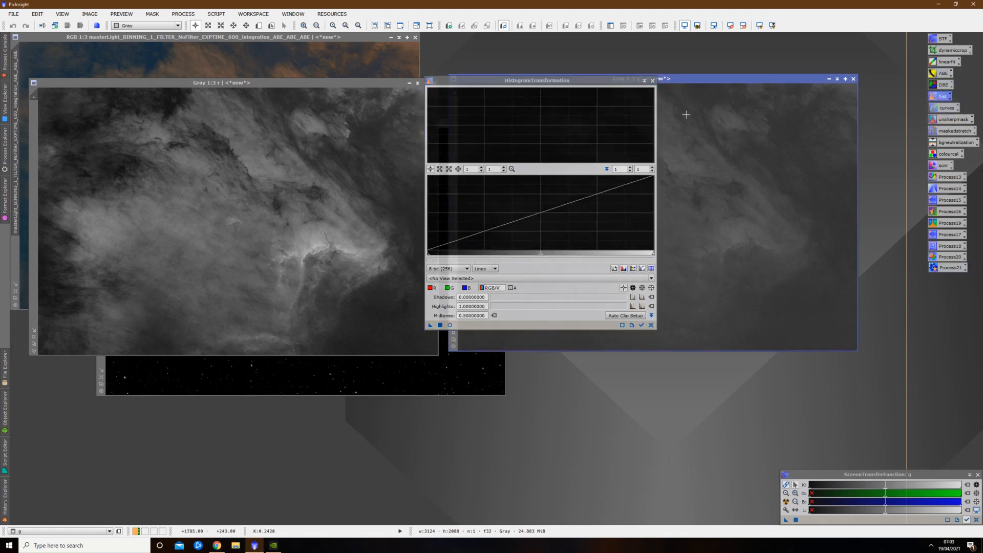
{"action": "left_click", "coordinate": [464, 278]}
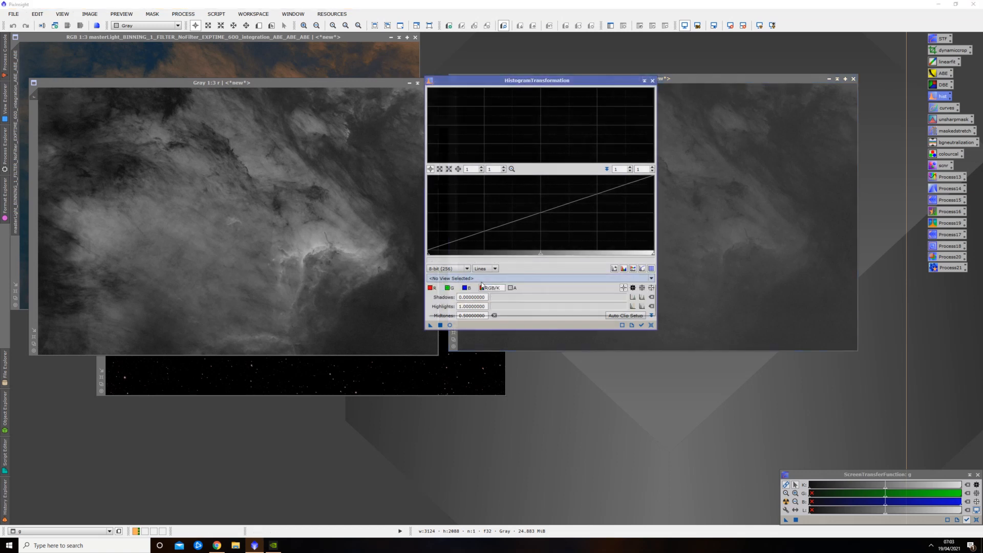
{"action": "left_click", "coordinate": [463, 293]}
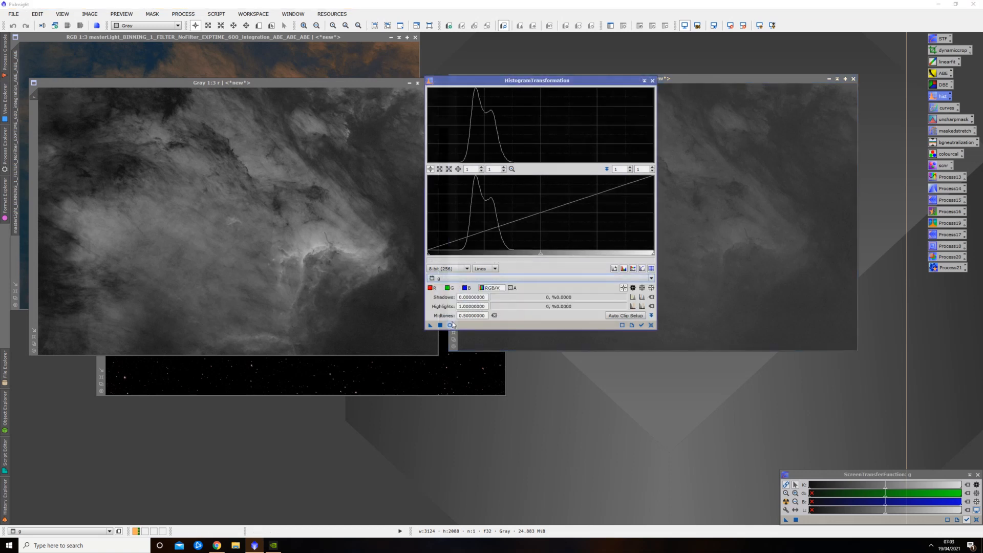
{"action": "left_click", "coordinate": [450, 324]}
Rearrange the real-time preview, the red channel image and HistogramTransformation so the histogram and preview are both unobstructed
{"action": "left_click_drag", "start_coordinate": [361, 38], "coordinate": [643, 108]}
{"action": "left_click_drag", "start_coordinate": [267, 85], "coordinate": [235, 40]}
{"action": "left_click", "coordinate": [739, 136]}
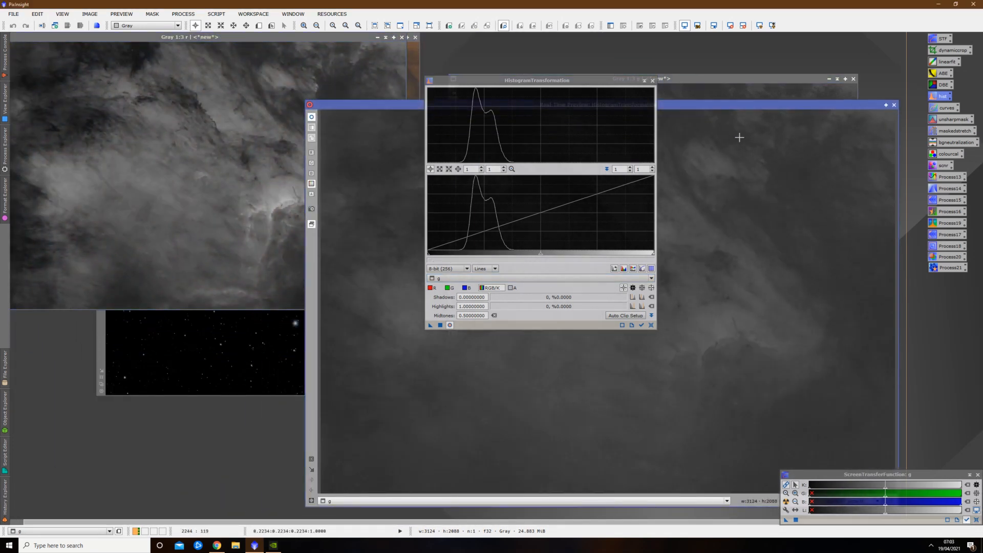
{"action": "left_click_drag", "start_coordinate": [733, 105], "coordinate": [750, 94]}
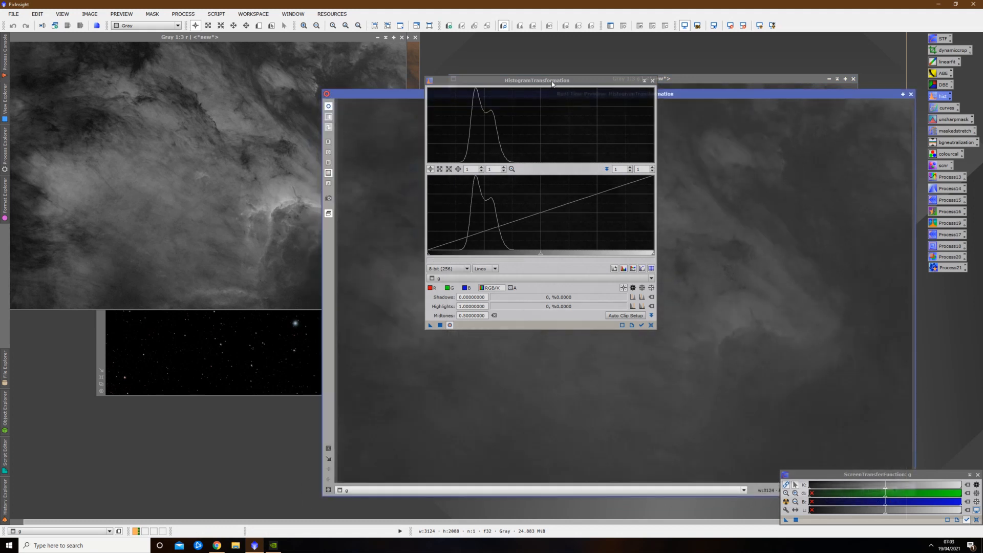
{"action": "left_click_drag", "start_coordinate": [546, 89], "coordinate": [163, 312]}
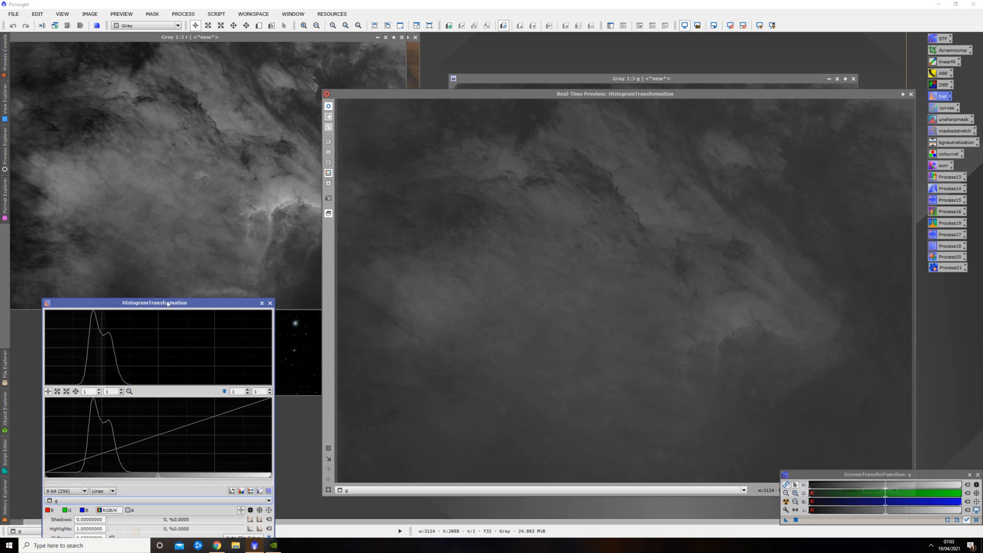
{"action": "left_click_drag", "start_coordinate": [169, 303], "coordinate": [192, 227]}
Stretch the green channel image with midtones at 0.35423729 and shadows at 0.15254237
{"action": "left_click_drag", "start_coordinate": [182, 401], "coordinate": [147, 401]}
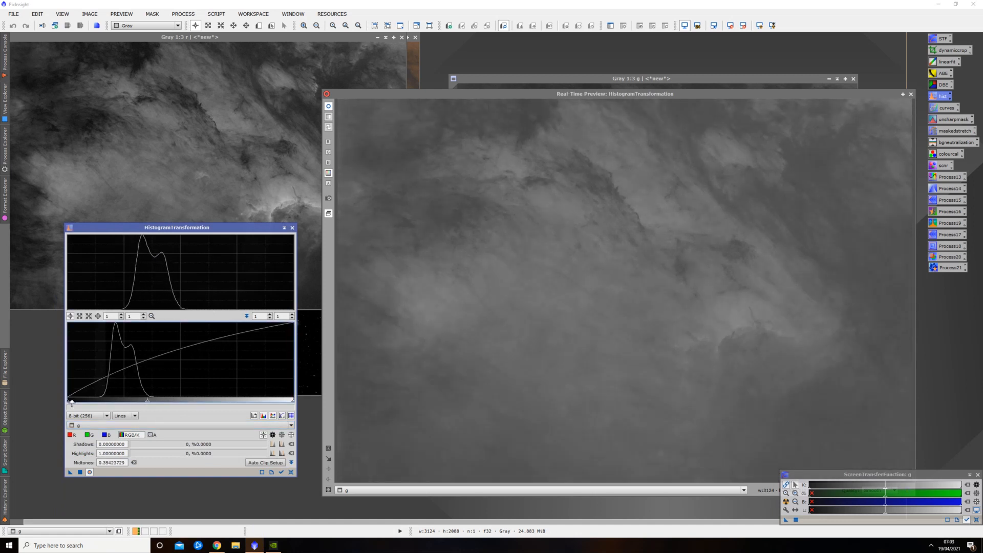
{"action": "left_click_drag", "start_coordinate": [70, 403], "coordinate": [106, 412]}
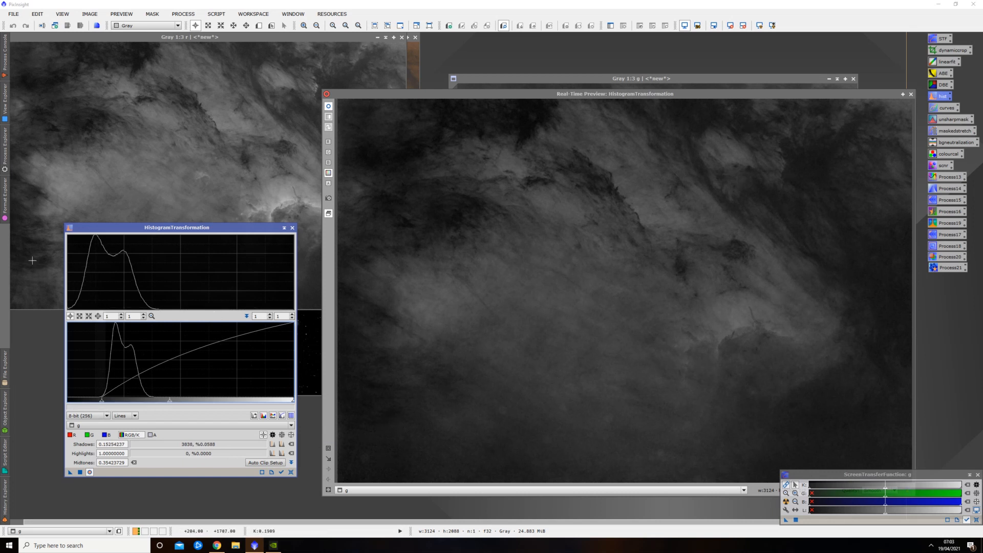
{"action": "left_click", "coordinate": [81, 472]}
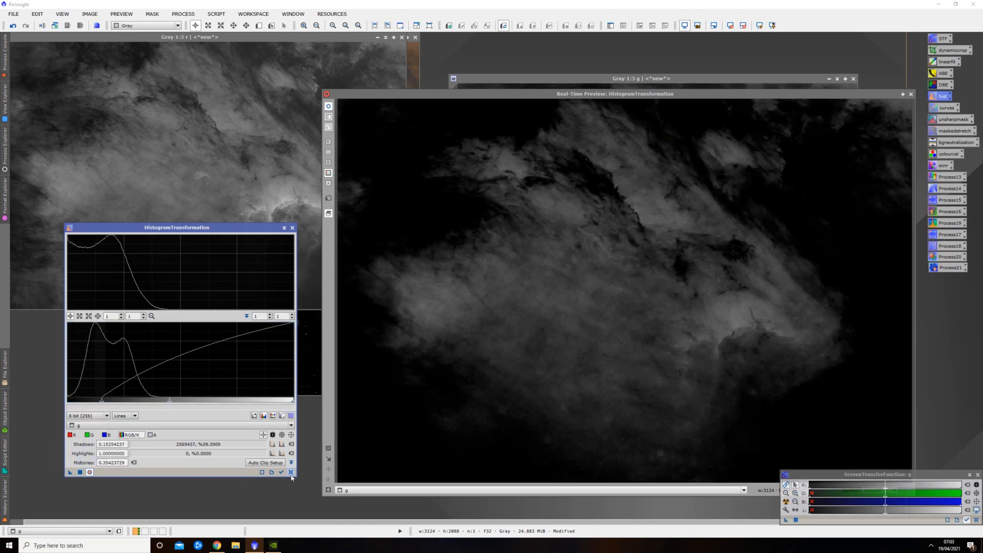
Reset the histogram settings, apply a stretch with midtones 0.38644068 and shadows 0.03728814 to the green channel image, and reset them again
{"action": "left_click", "coordinate": [291, 472]}
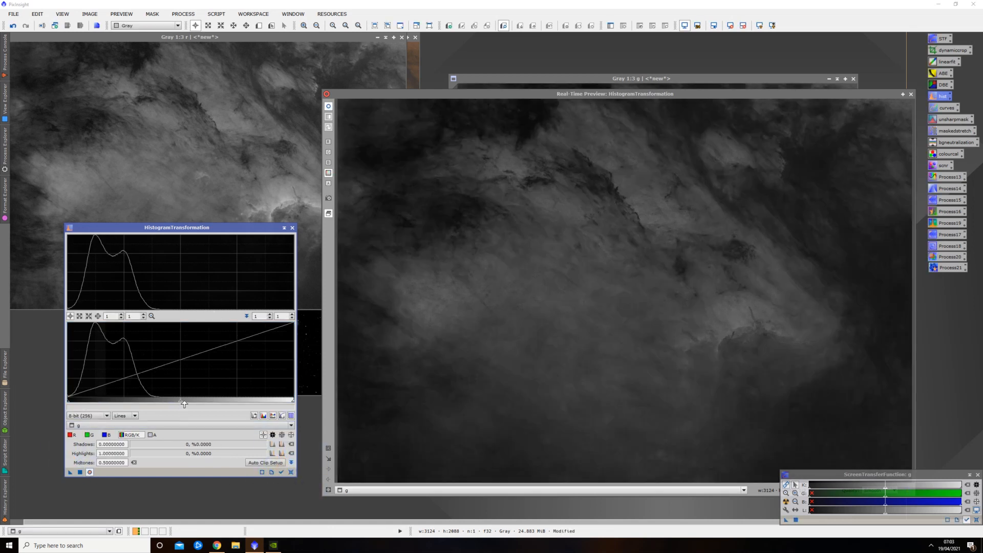
{"action": "left_click_drag", "start_coordinate": [184, 403], "coordinate": [158, 404]}
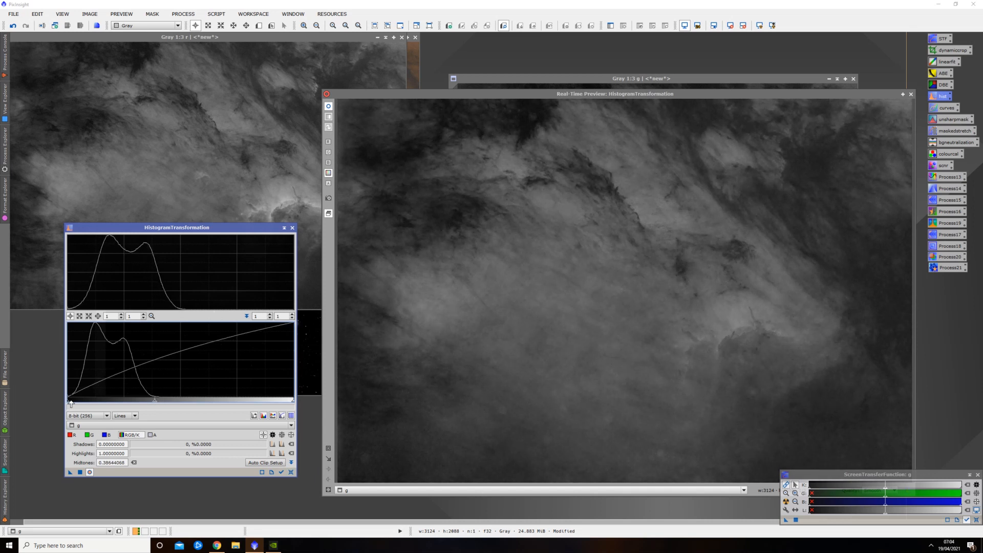
{"action": "left_click_drag", "start_coordinate": [70, 403], "coordinate": [79, 404]}
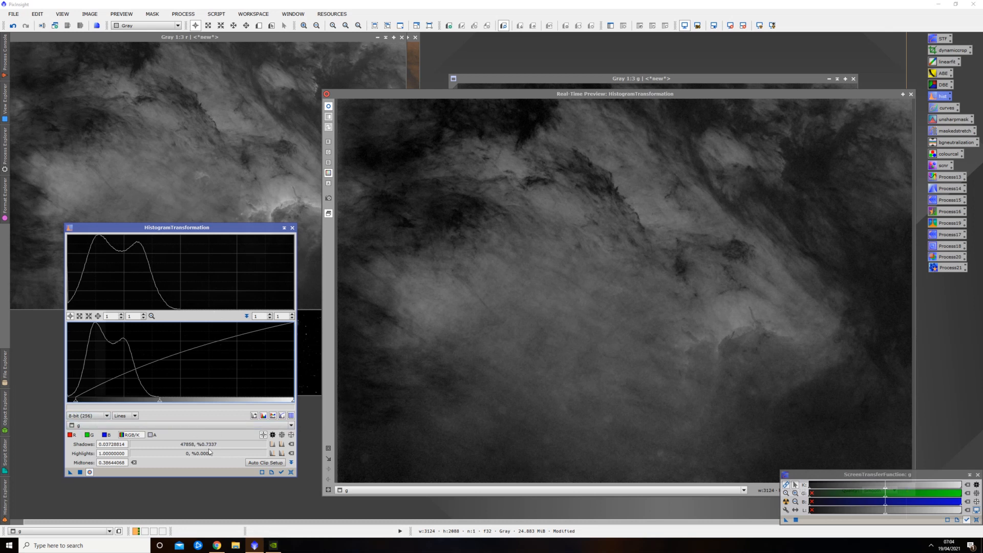
{"action": "left_click", "coordinate": [80, 472]}
{"action": "left_click", "coordinate": [290, 472]}
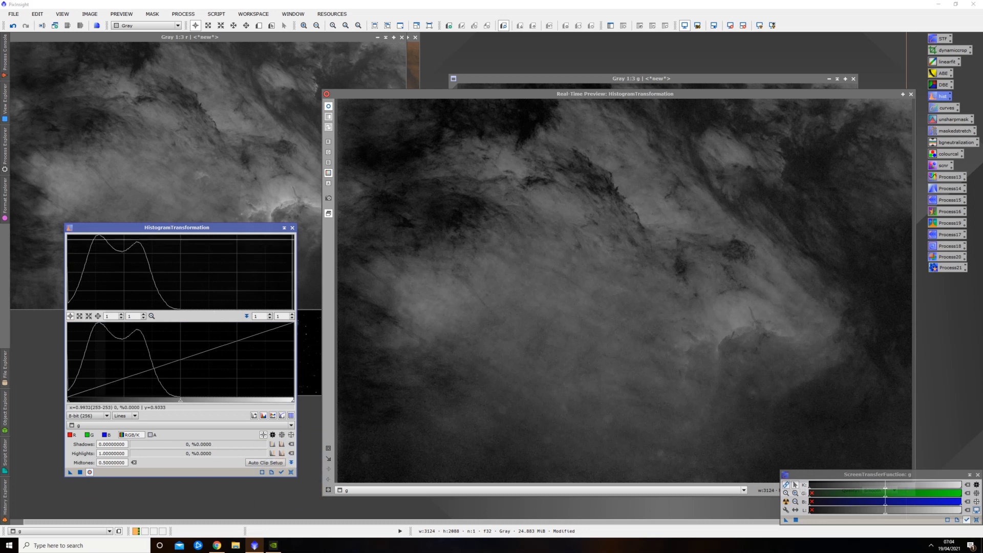
Close HistogramTransformation and its real-time preview, and move the red channel image clear of the colour image's title bar
{"action": "left_click", "coordinate": [293, 228]}
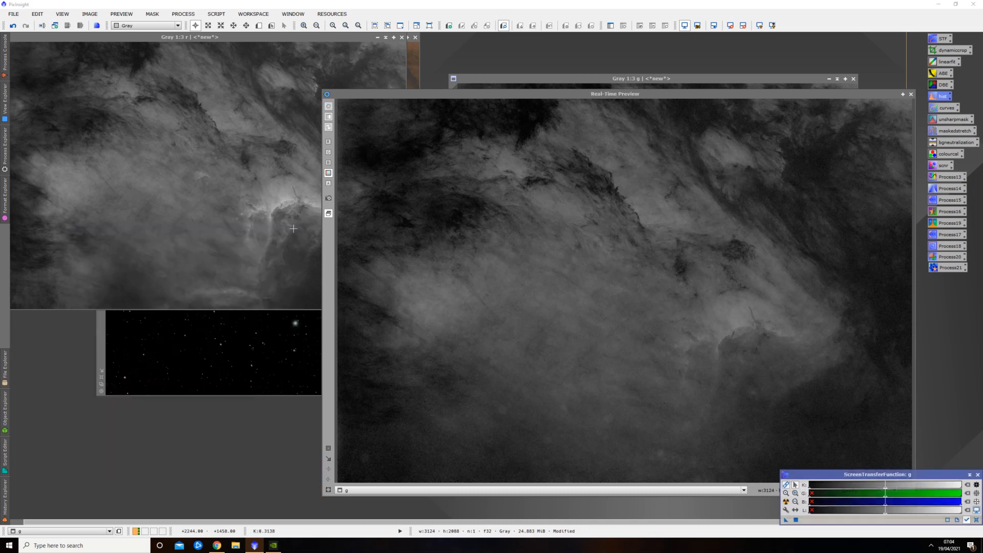
{"action": "left_click", "coordinate": [911, 94]}
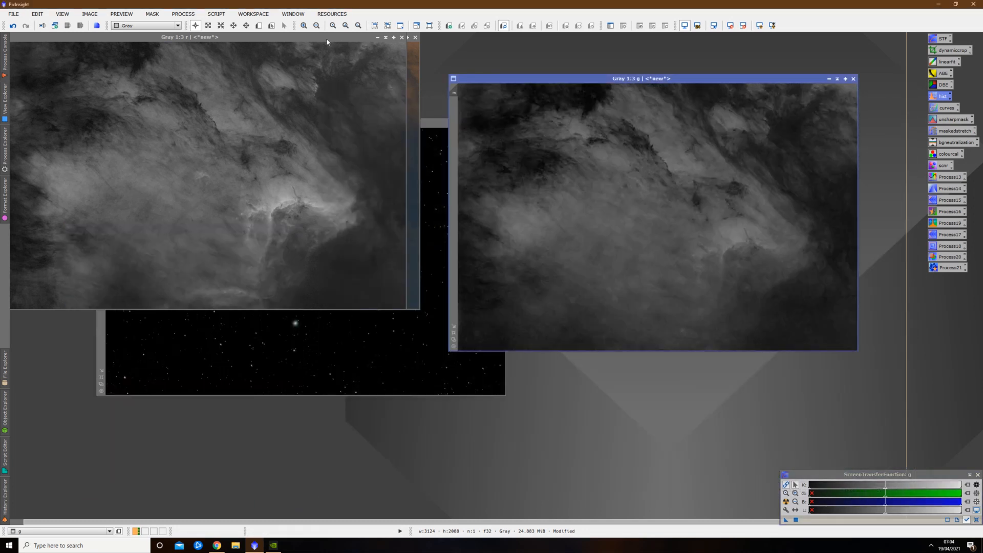
{"action": "left_click_drag", "start_coordinate": [327, 38], "coordinate": [347, 66]}
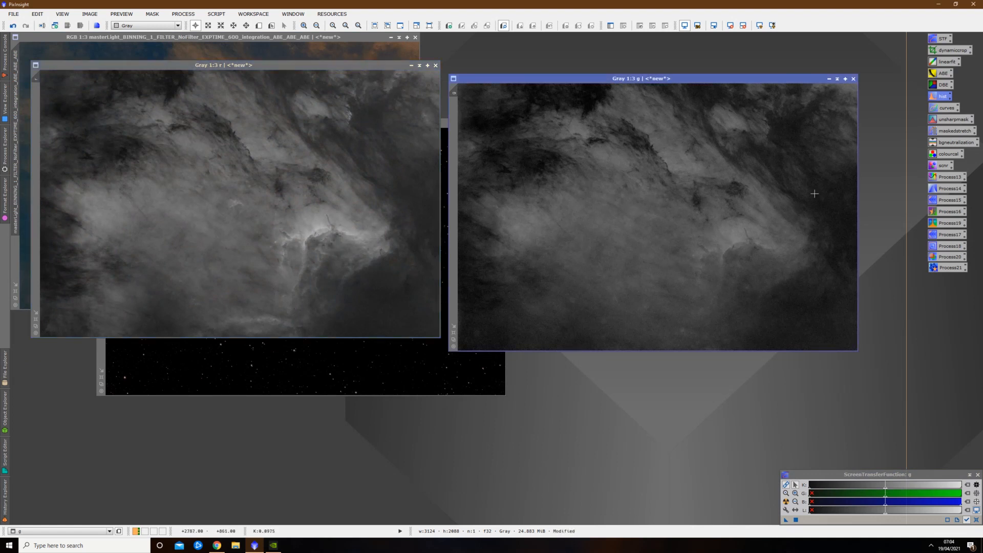
Open CurvesTransformation with real-time preview on the green channel image and raise the midtones with a point at input 0.43669, output 0.59948
{"action": "double_click", "coordinate": [955, 109]}
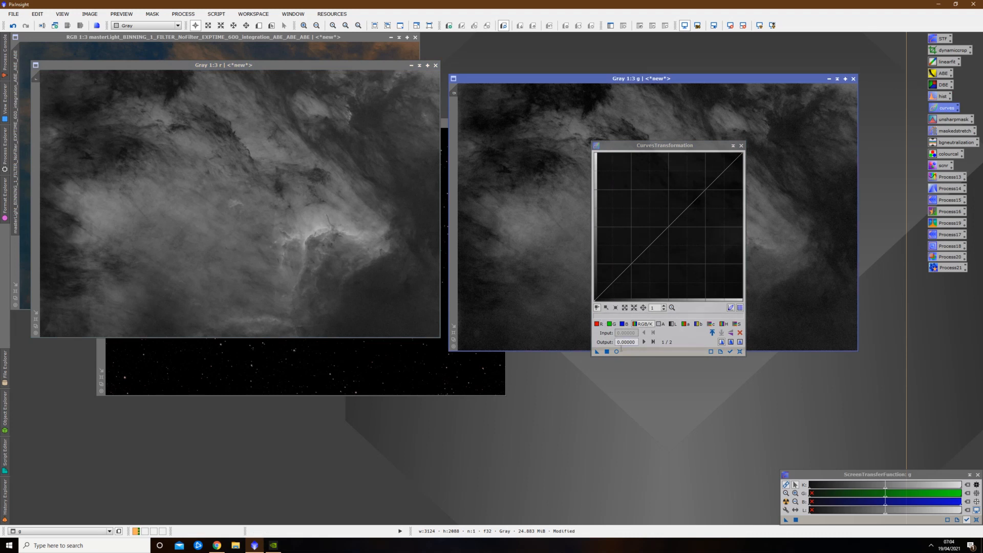
{"action": "left_click", "coordinate": [616, 351]}
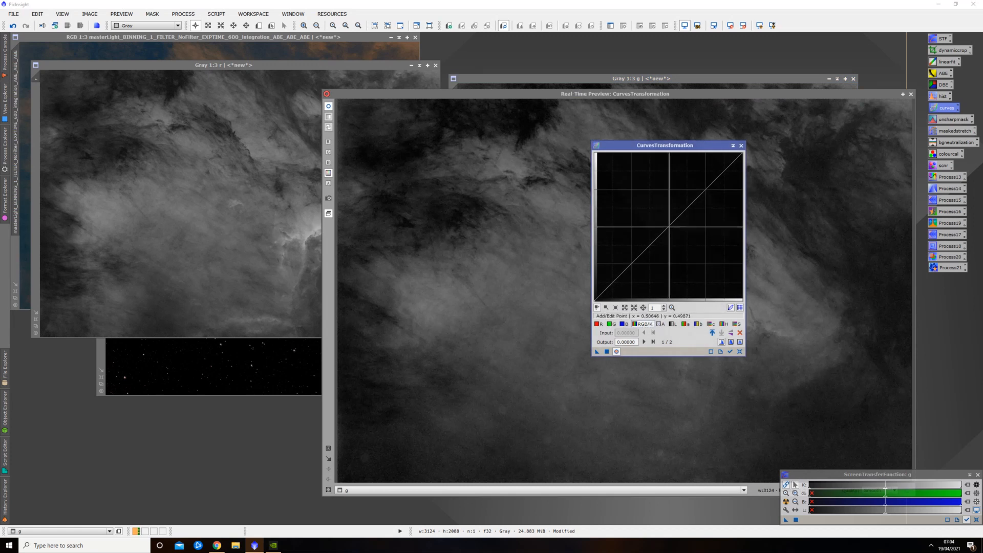
{"action": "left_click", "coordinate": [669, 226]}
{"action": "left_click_drag", "start_coordinate": [669, 227], "coordinate": [658, 212]}
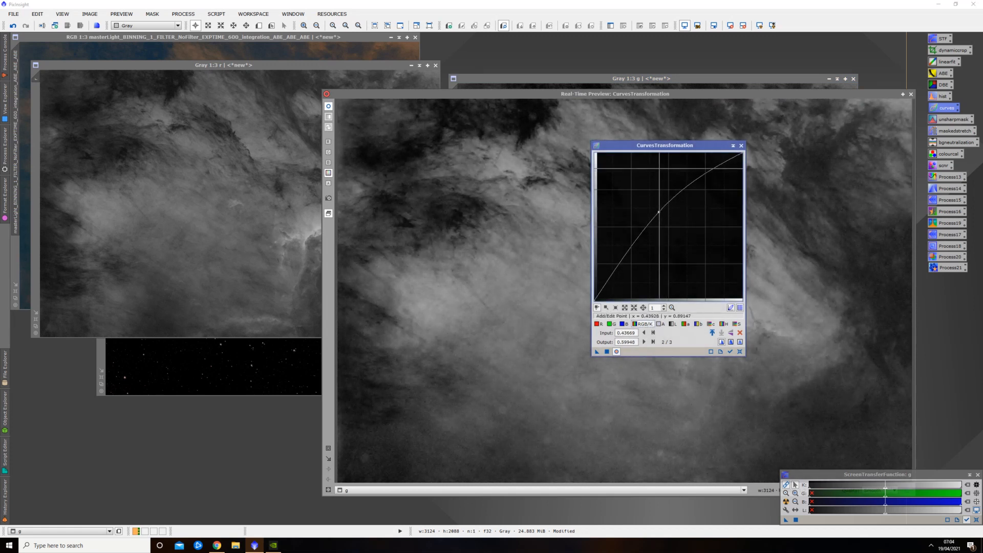
{"action": "left_click_drag", "start_coordinate": [664, 148], "coordinate": [535, 146]}
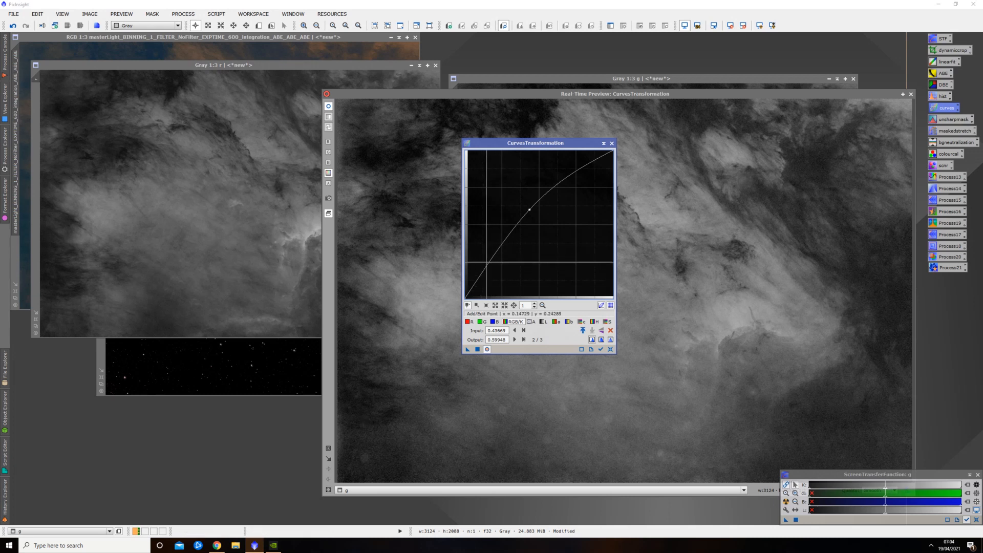
Add a shadow point at input 0.16537, output 0.17313, apply the curve to the green channel image and reset the curve
{"action": "left_click", "coordinate": [490, 262]}
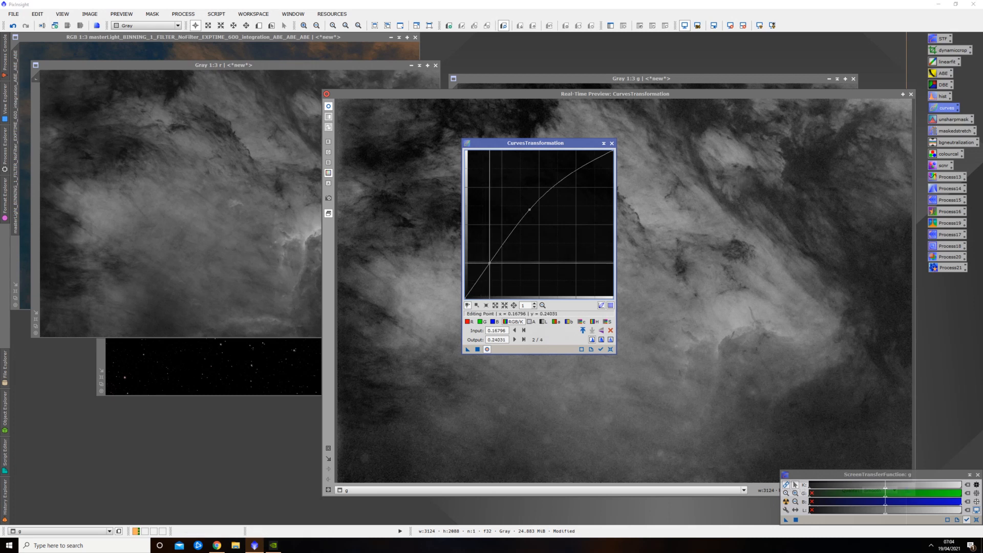
{"action": "left_click_drag", "start_coordinate": [490, 262], "coordinate": [490, 269]}
{"action": "left_click_drag", "start_coordinate": [489, 272], "coordinate": [489, 273]}
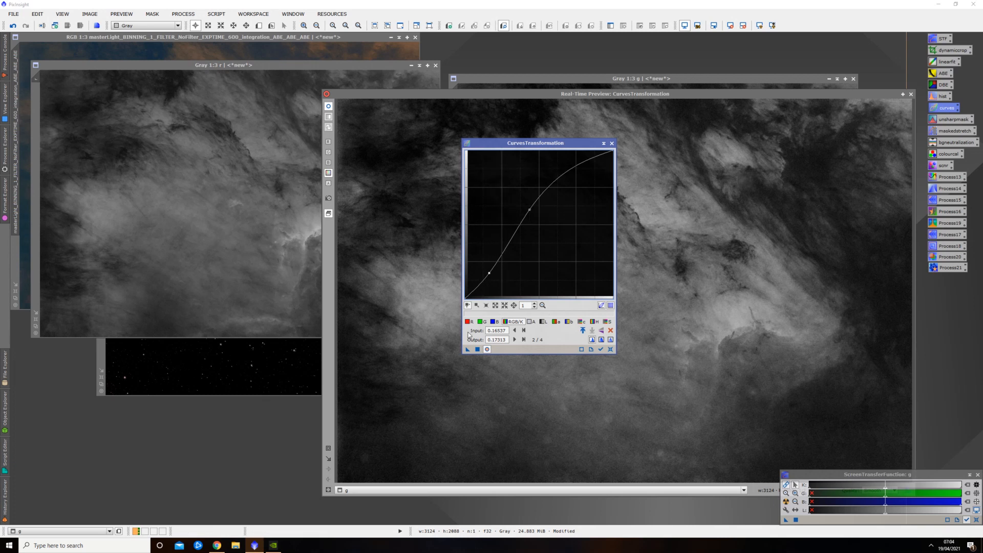
{"action": "left_click", "coordinate": [477, 349]}
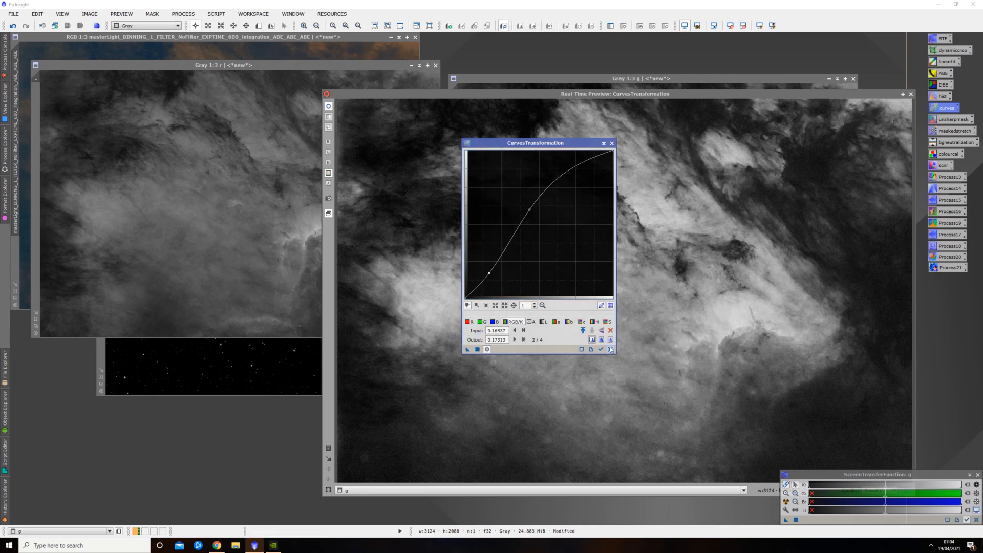
{"action": "left_click", "coordinate": [610, 349]}
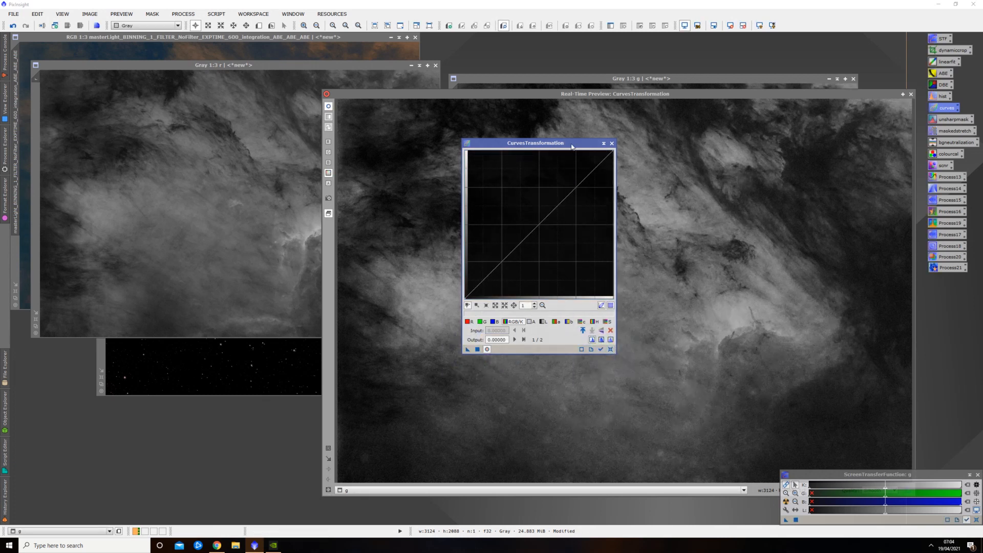
Apply a second, gentler curve to the green channel image with points at input 0.48837, output 0.52455 and input 0.16537, output 0.17313
{"action": "left_click_drag", "start_coordinate": [571, 146], "coordinate": [193, 299]}
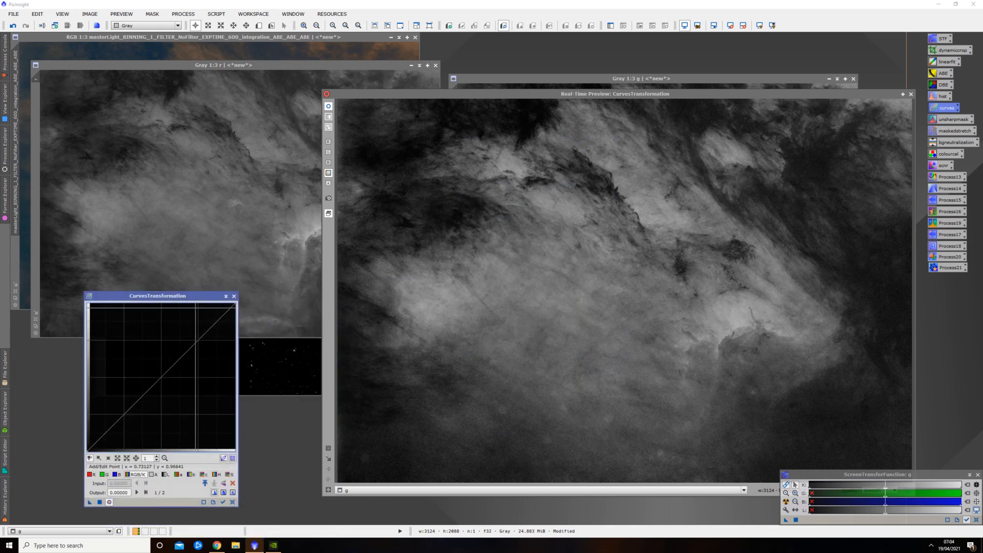
{"action": "left_click_drag", "start_coordinate": [172, 298], "coordinate": [510, 200]}
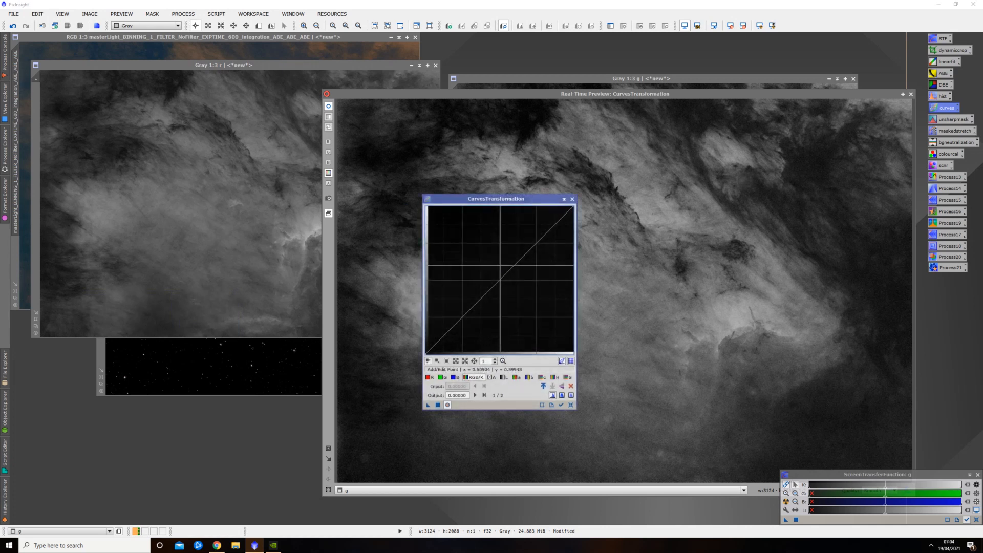
{"action": "left_click", "coordinate": [499, 281]}
{"action": "left_click_drag", "start_coordinate": [500, 281], "coordinate": [497, 277]}
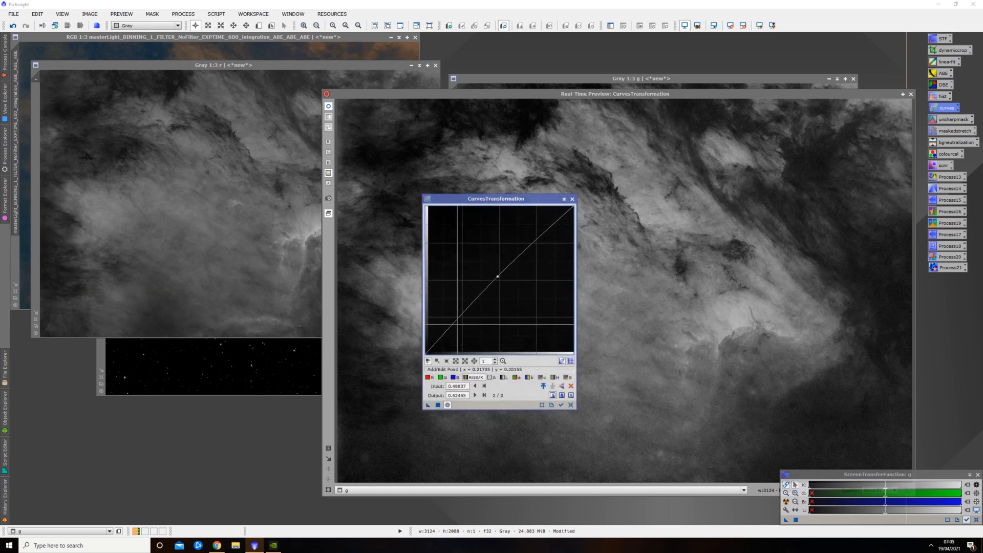
{"action": "left_click_drag", "start_coordinate": [450, 323], "coordinate": [450, 329]}
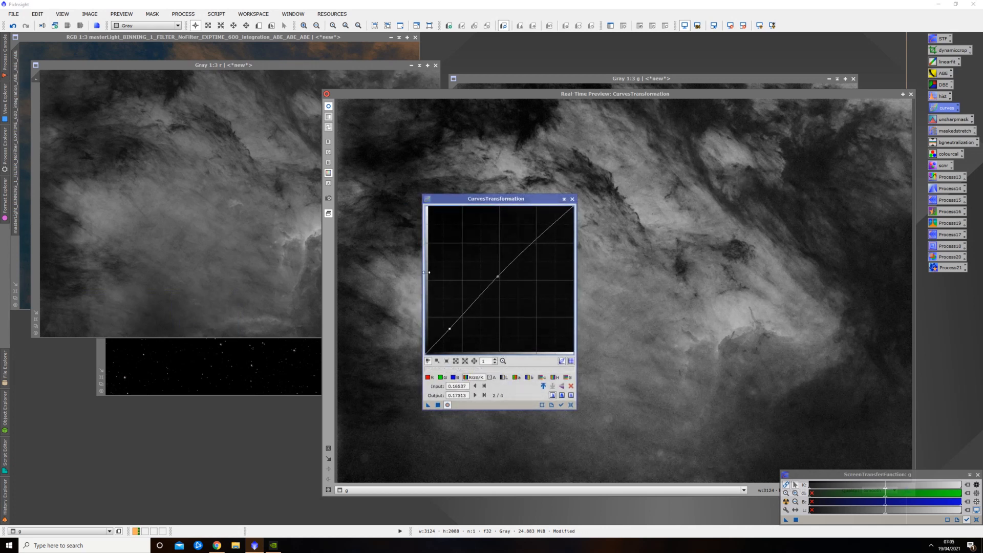
{"action": "left_click", "coordinate": [329, 110]}
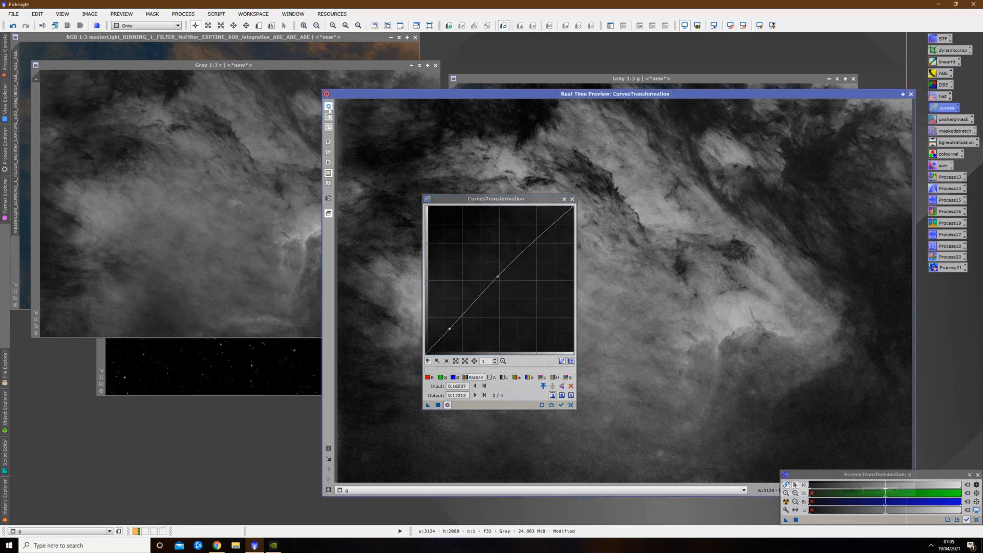
{"action": "left_click", "coordinate": [437, 405]}
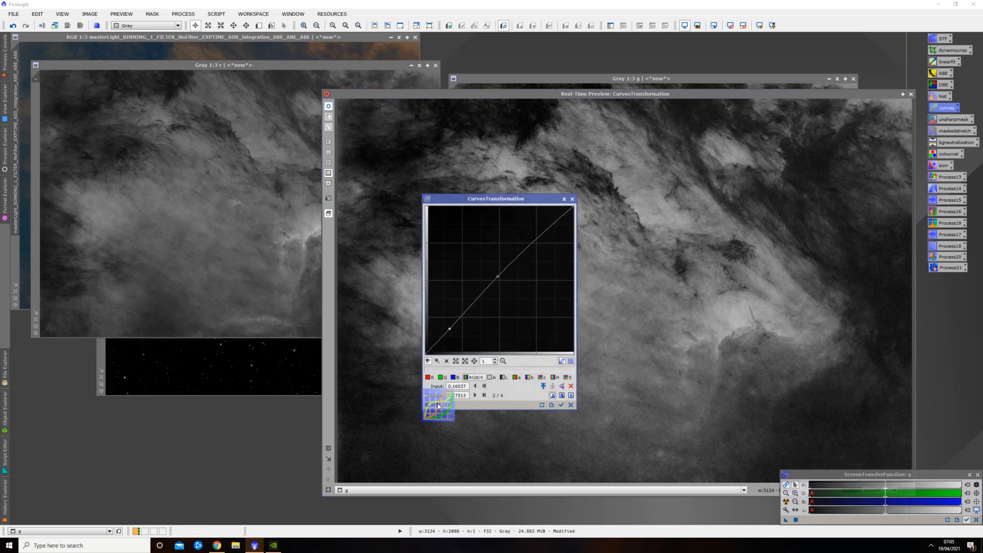
Reset the curve and close CurvesTransformation and its real-time preview
{"action": "left_click", "coordinate": [571, 405]}
{"action": "left_click", "coordinate": [572, 199]}
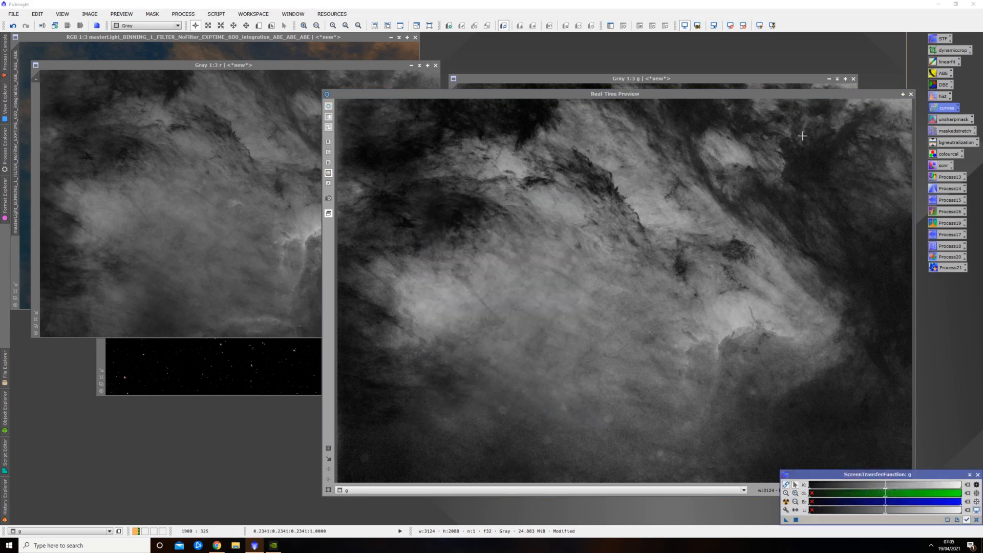
{"action": "left_click", "coordinate": [911, 95]}
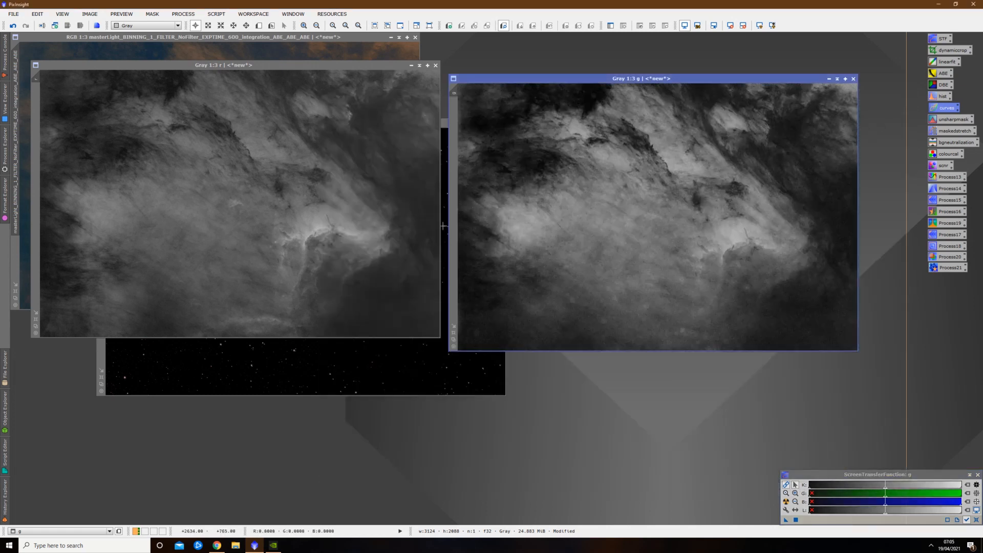
Create a new image with PixelMath from the expression r*0.6+g*0.4, then close PixelMath
{"action": "left_click", "coordinate": [183, 14]}
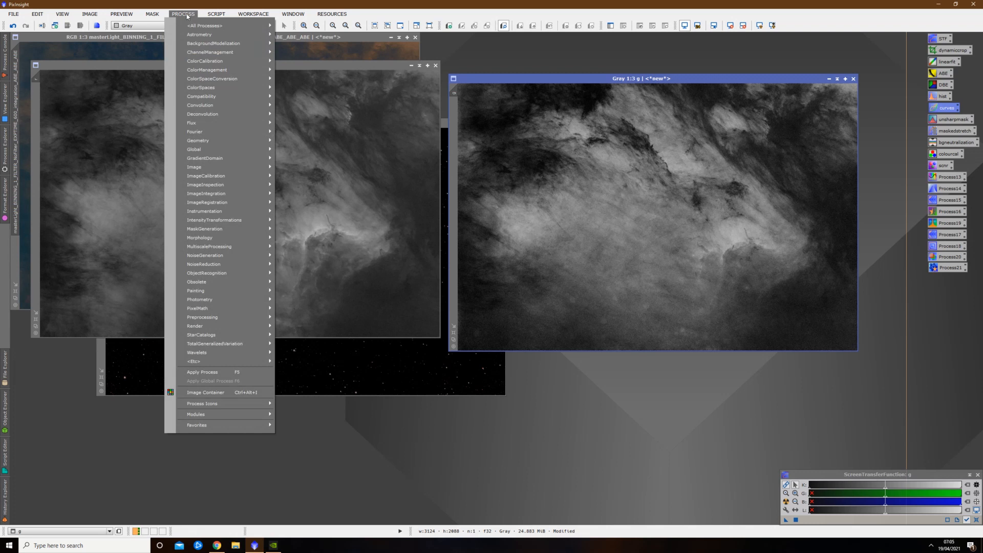
{"action": "left_click", "coordinate": [312, 311]}
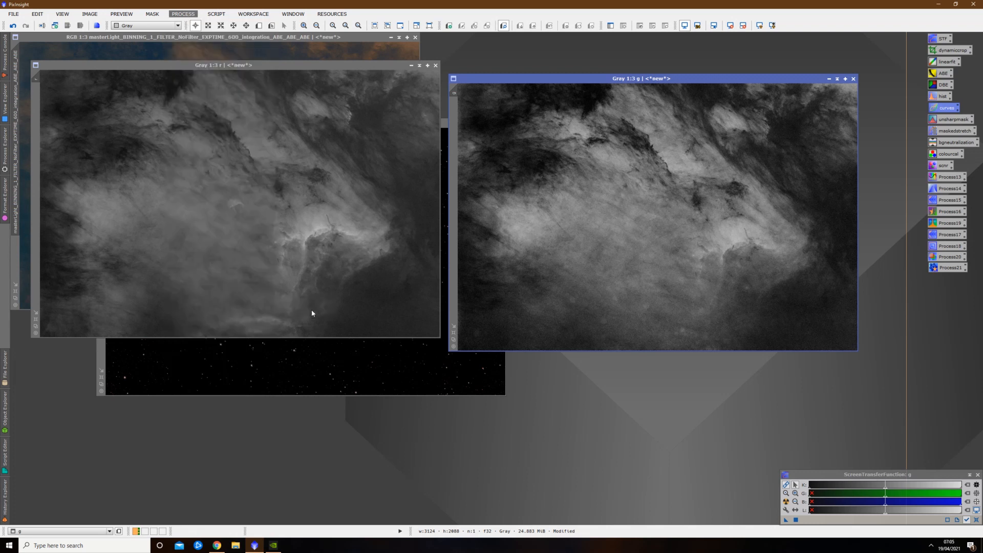
{"action": "left_click", "coordinate": [504, 300]}
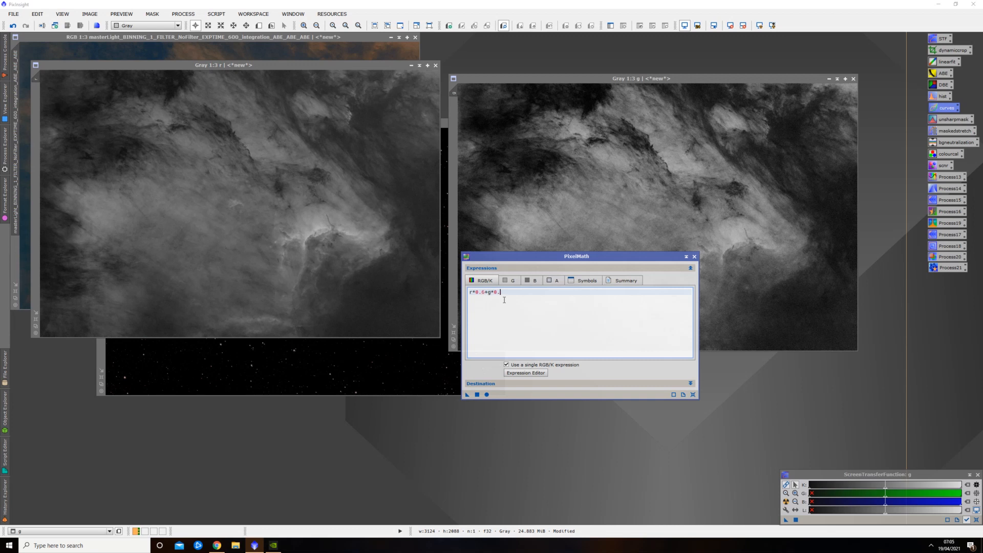
{"action": "left_click", "coordinate": [488, 384]}
{"action": "left_click_drag", "start_coordinate": [546, 257], "coordinate": [546, 163]}
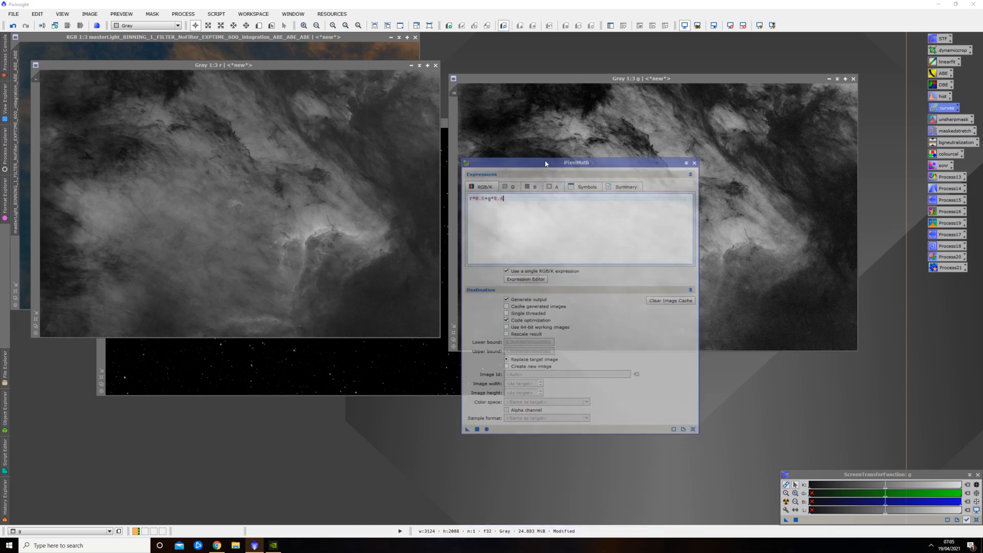
{"action": "left_click", "coordinate": [506, 365]}
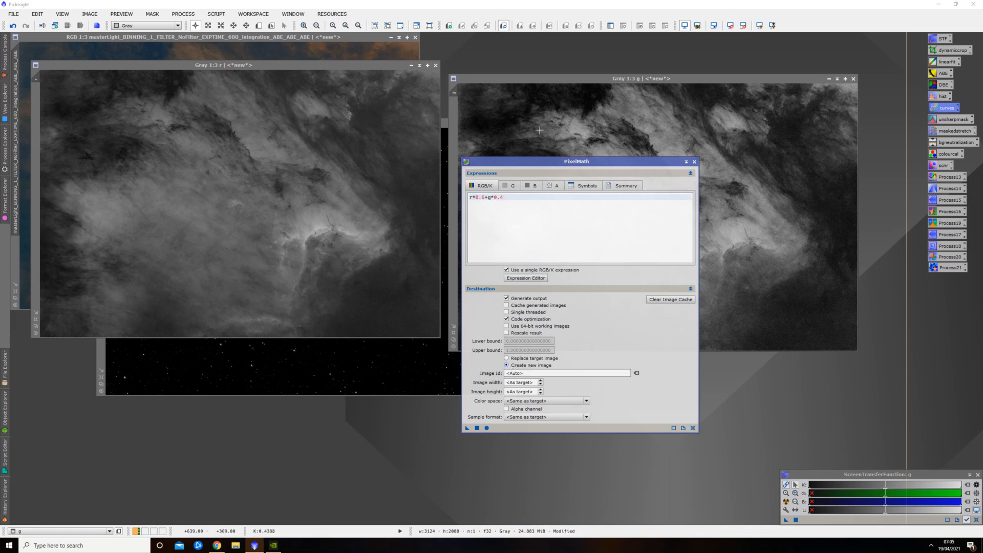
{"action": "left_click", "coordinate": [476, 428]}
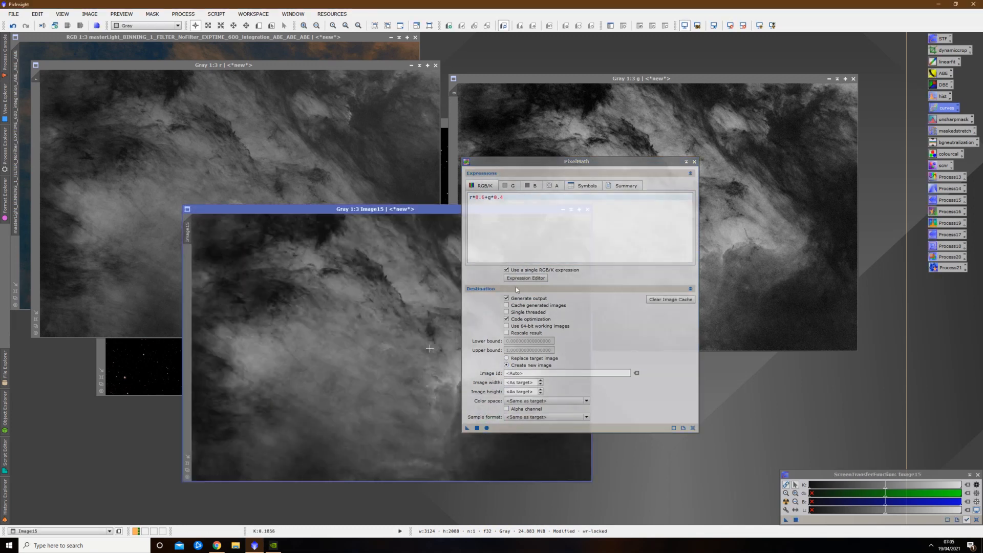
{"action": "left_click", "coordinate": [692, 161]}
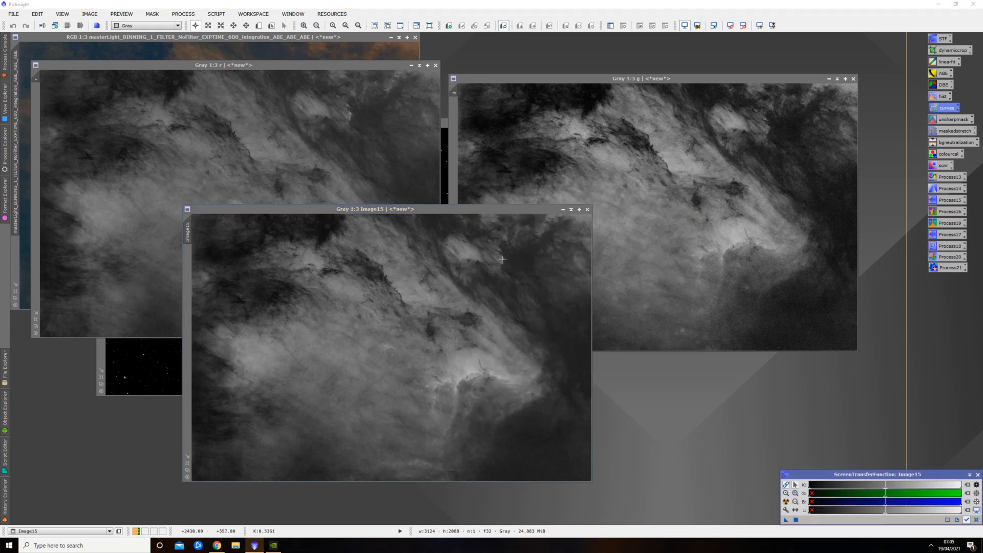
Rename the blended image's identifier to b
{"action": "right_click", "coordinate": [345, 331]}
{"action": "left_click", "coordinate": [386, 360]}
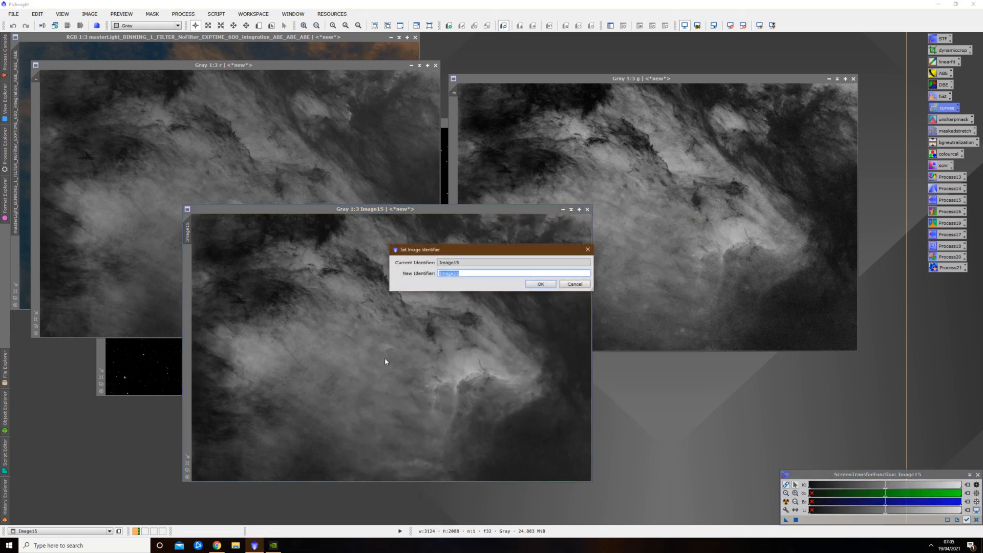
{"action": "type", "text": "b"}
{"action": "left_click", "coordinate": [534, 284]}
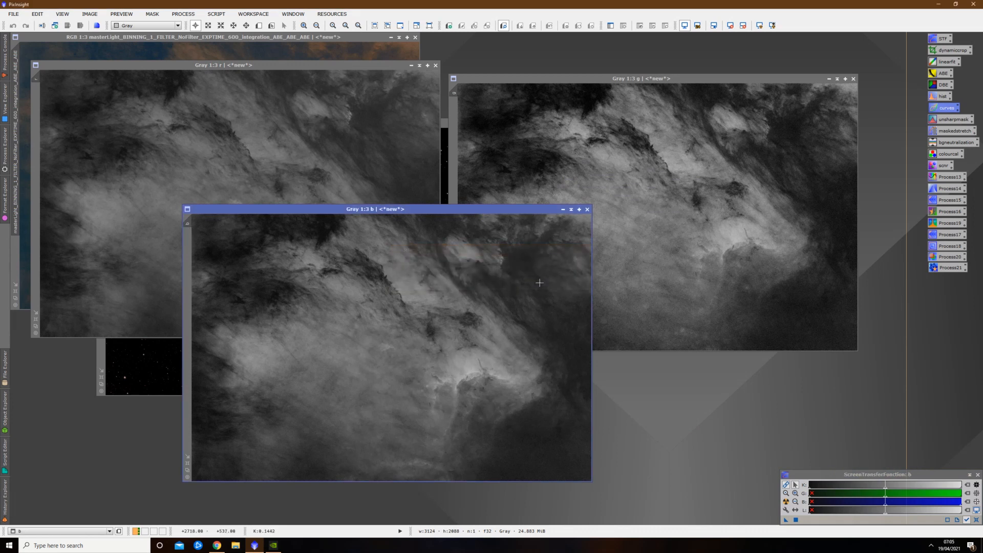
{"action": "left_click", "coordinate": [346, 154]}
{"action": "left_click", "coordinate": [474, 169]}
{"action": "left_click", "coordinate": [463, 375]}
Set up LRGBCombination with r for both L and R, b for G and g for B, and enable chrominance noise reduction
{"action": "double_click", "coordinate": [946, 258]}
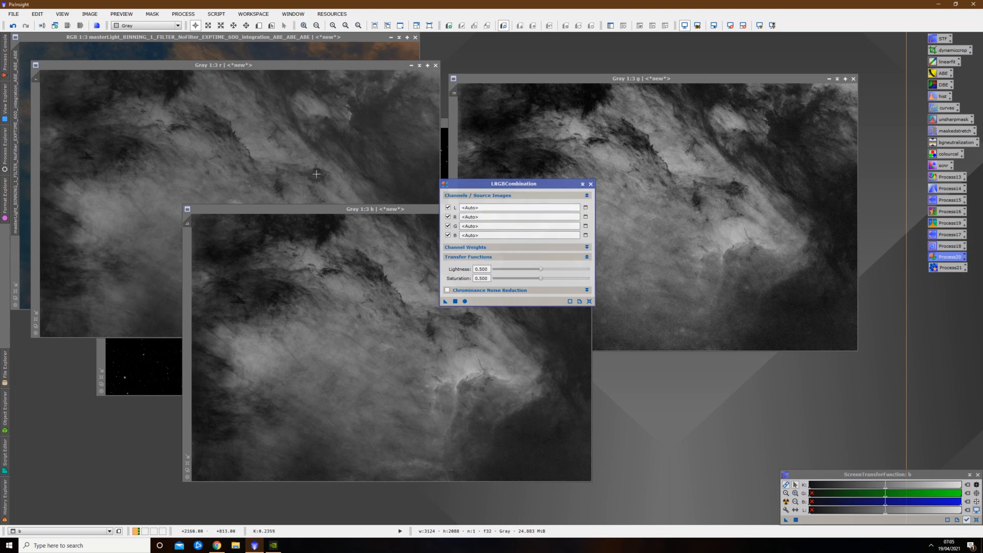
{"action": "left_click", "coordinate": [187, 202]}
{"action": "left_click", "coordinate": [499, 208]}
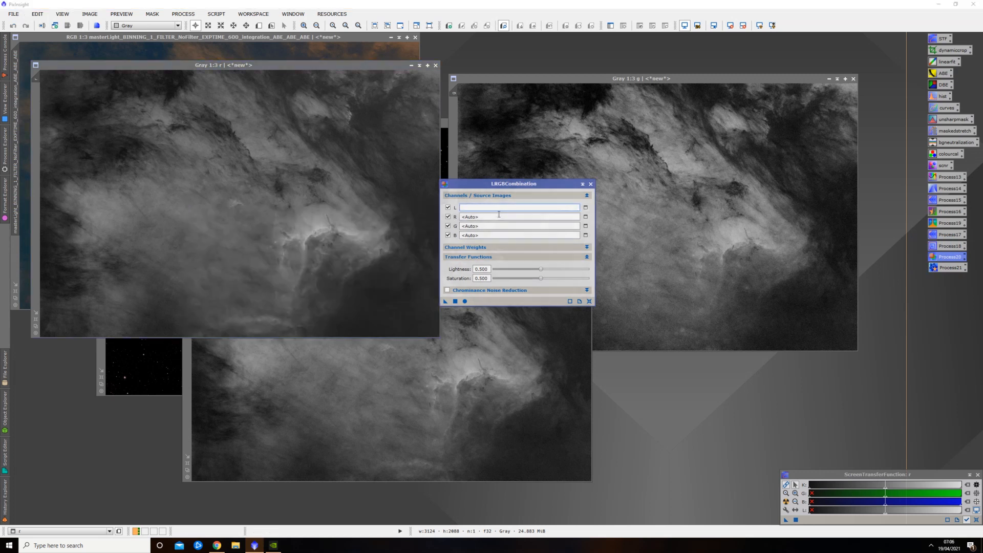
{"action": "type", "text": "r"}
{"action": "left_click", "coordinate": [487, 217]}
{"action": "left_click", "coordinate": [488, 228]}
{"action": "left_click", "coordinate": [484, 236]}
{"action": "left_click", "coordinate": [448, 290]}
{"action": "left_click_drag", "start_coordinate": [532, 183], "coordinate": [584, 168]}
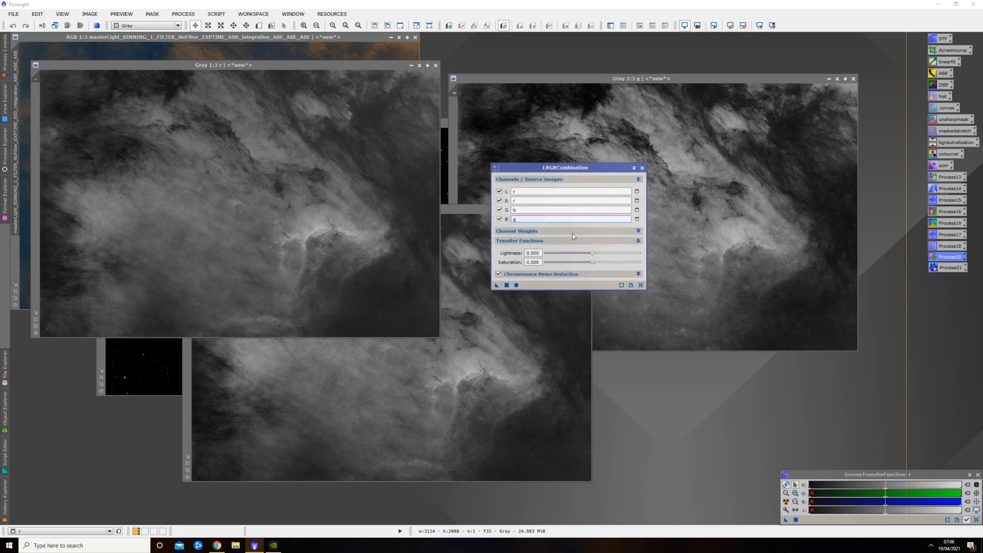
Create the combined colour image with LRGBCombination, close the tool and move the new image clear of the channel images
{"action": "left_click", "coordinate": [516, 285]}
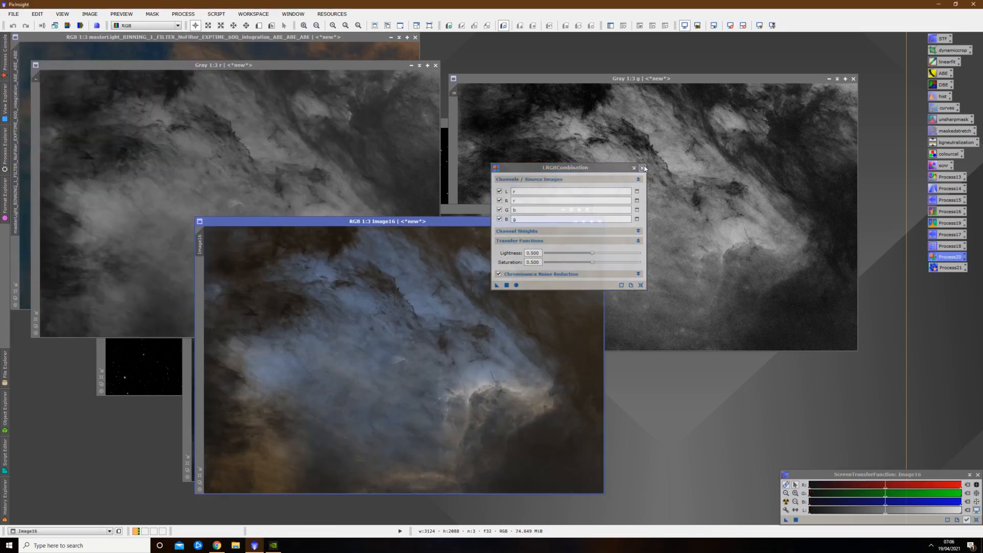
{"action": "left_click", "coordinate": [642, 167]}
{"action": "left_click_drag", "start_coordinate": [440, 223], "coordinate": [400, 99]}
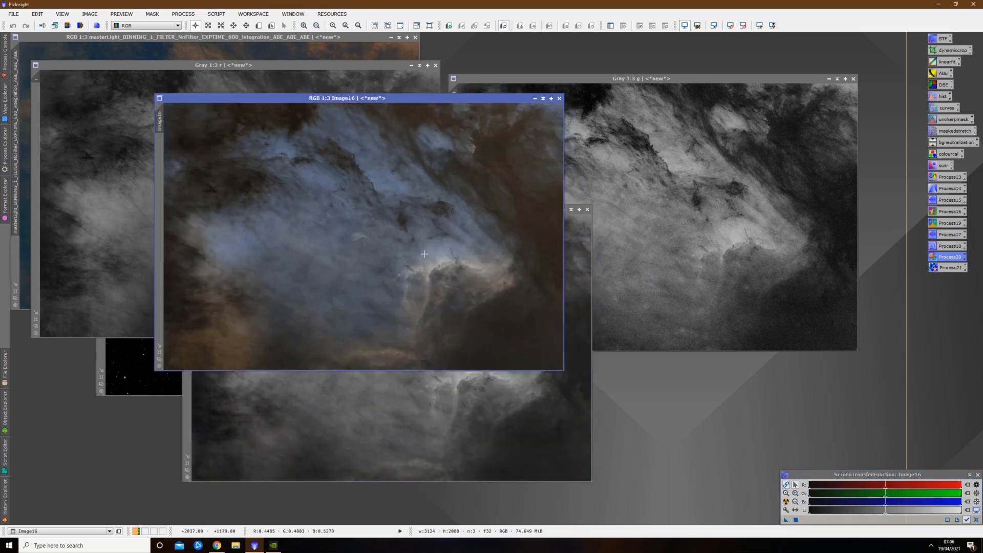
Compare the original RGB integration with the combined image, and enlarge the combined image's window at 1:2 zoom
{"action": "left_click", "coordinate": [336, 56]}
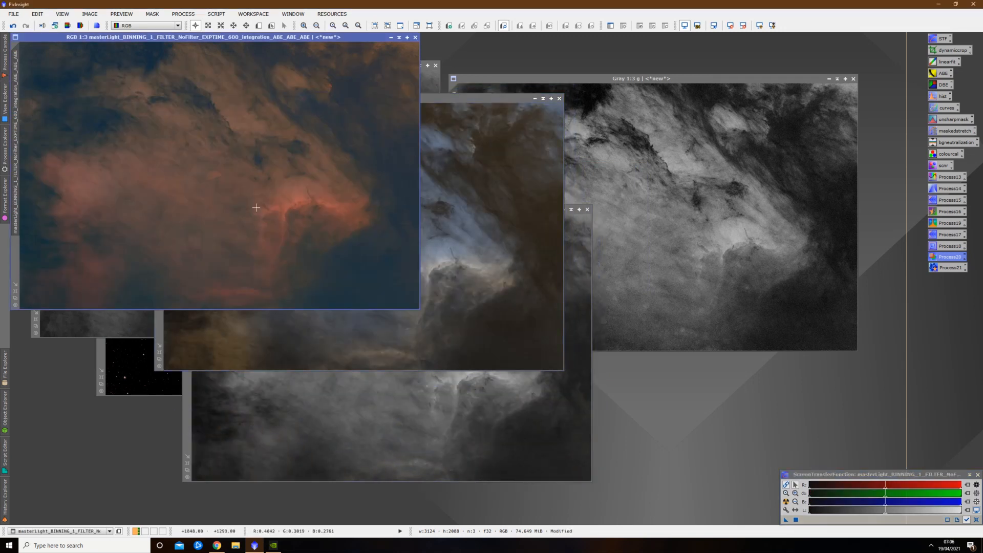
{"action": "left_click", "coordinate": [486, 232]}
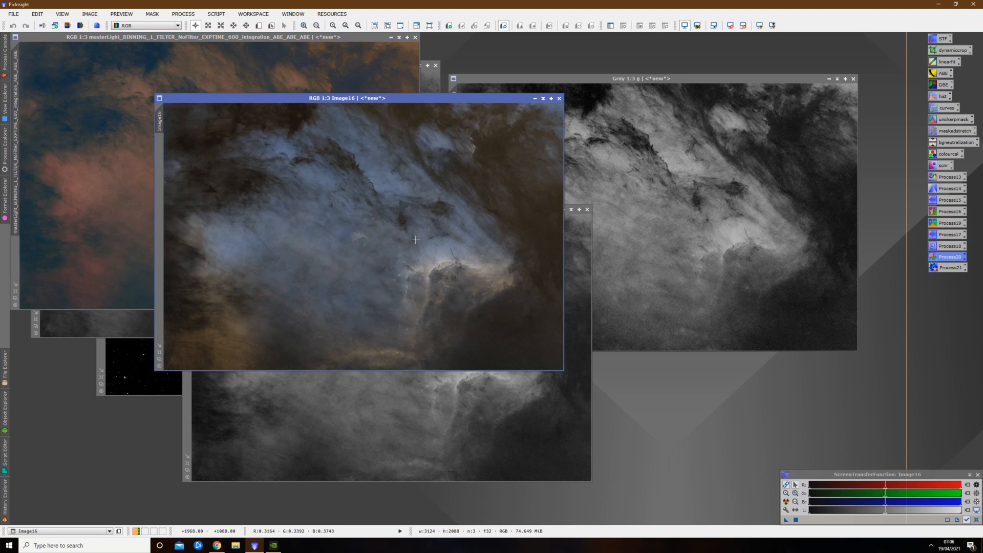
{"action": "scroll", "coordinate": [416, 241], "scroll_direction": "up", "scroll_amount": 1}
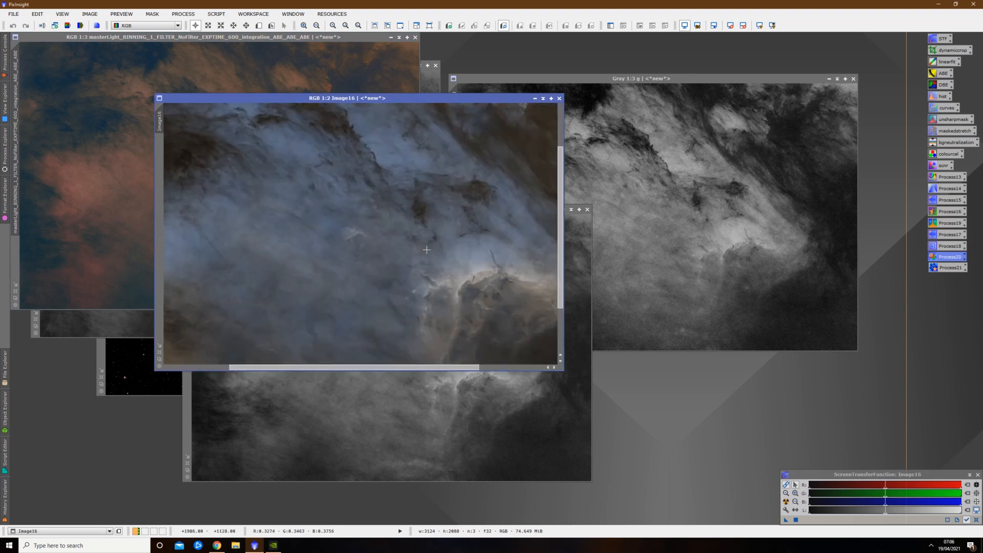
{"action": "left_click_drag", "start_coordinate": [409, 97], "coordinate": [297, 61]}
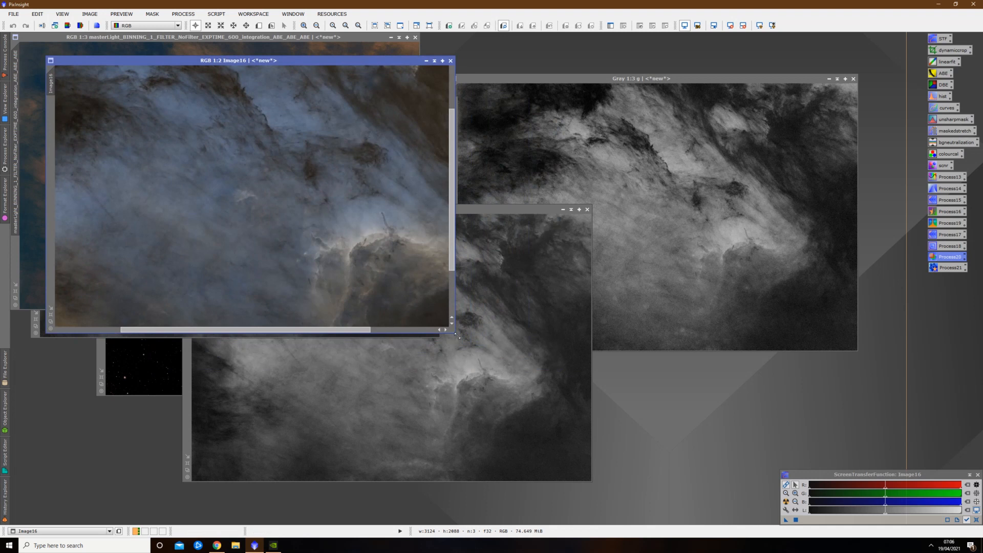
{"action": "left_click_drag", "start_coordinate": [459, 336], "coordinate": [684, 460]}
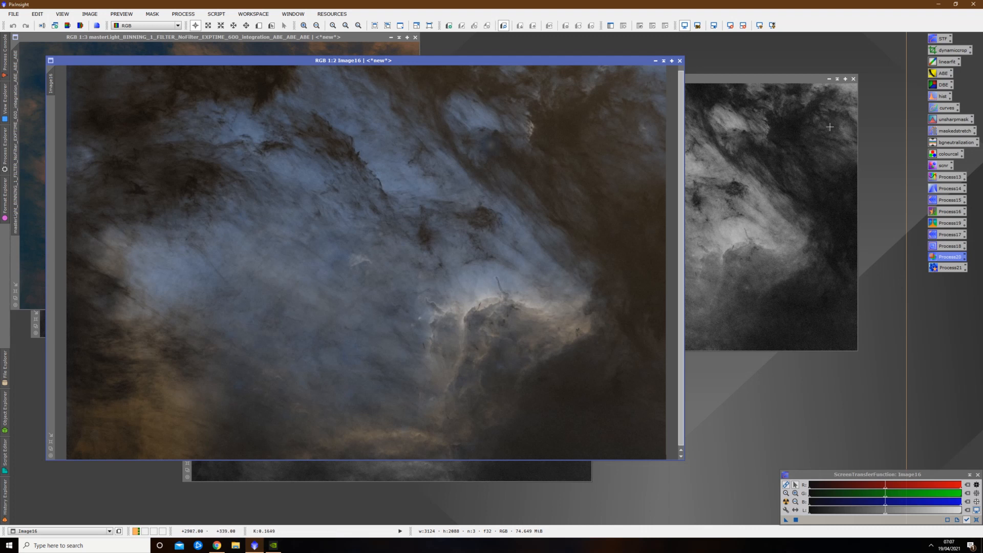
Open CurvesTransformation for the blue channel with a real-time preview of the combined image
{"action": "double_click", "coordinate": [947, 107]}
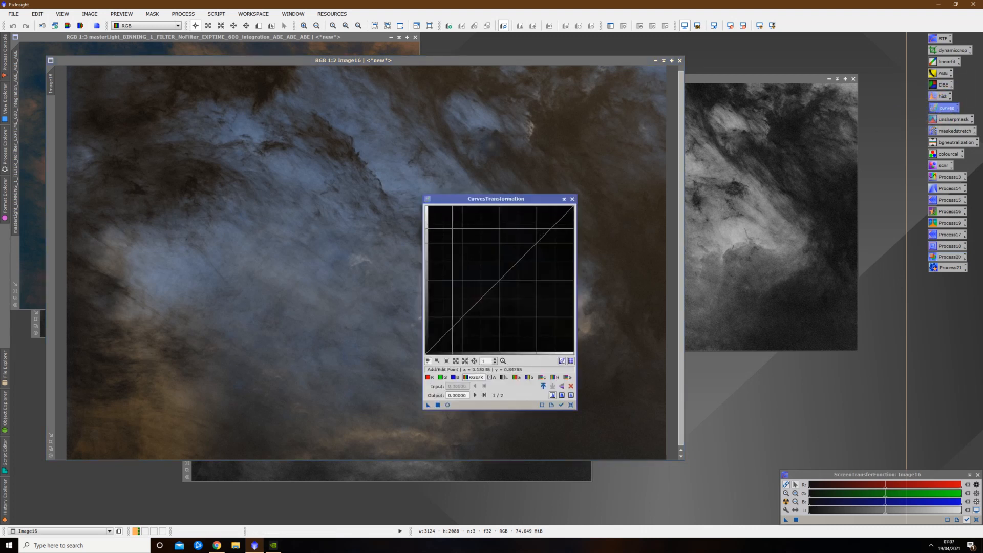
{"action": "left_click_drag", "start_coordinate": [496, 200], "coordinate": [687, 150]}
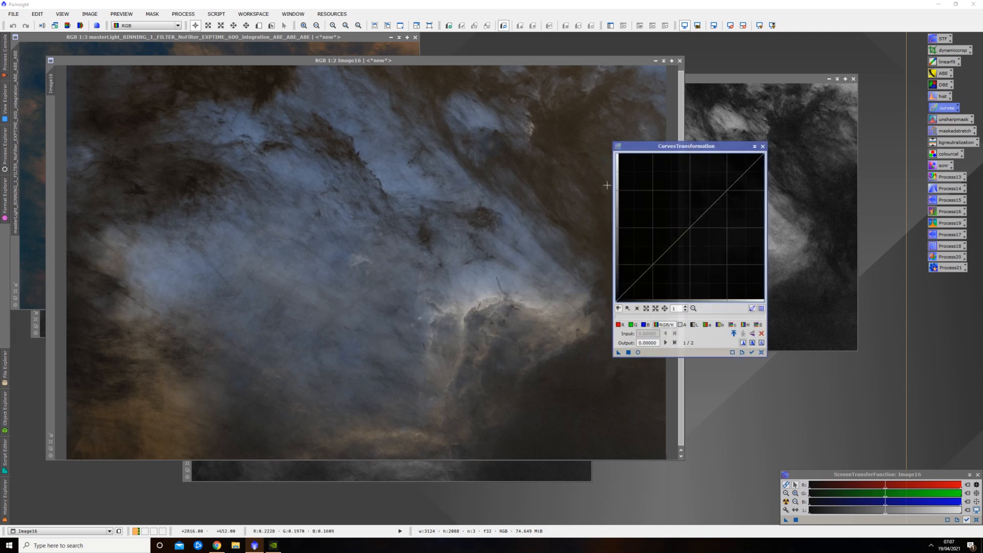
{"action": "left_click", "coordinate": [646, 325]}
{"action": "left_click", "coordinate": [638, 353]}
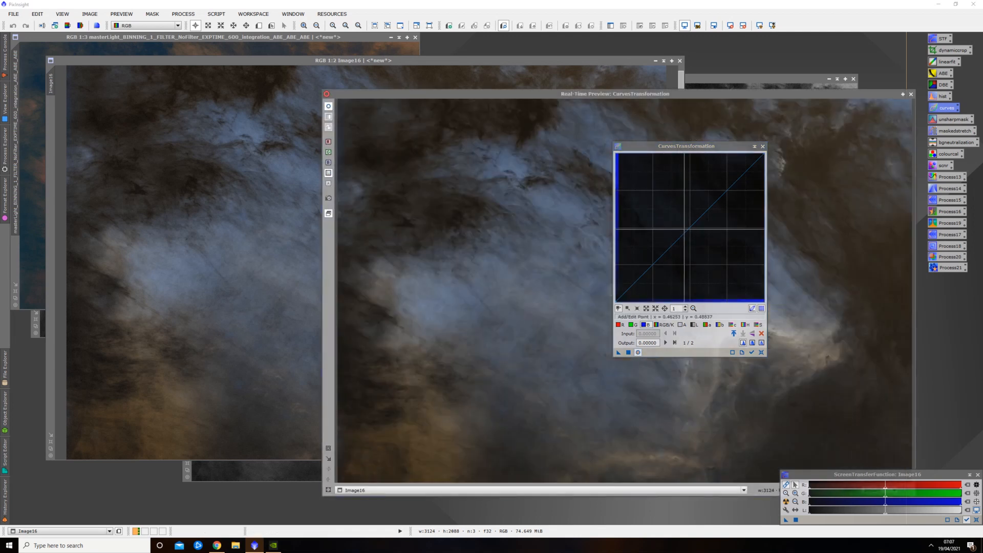
Apply a blue S-curve through about 0.455/0.584 and 0.155/0.119 (input/output) to the combined image, and reset the curve
{"action": "left_click_drag", "start_coordinate": [690, 227], "coordinate": [683, 215]}
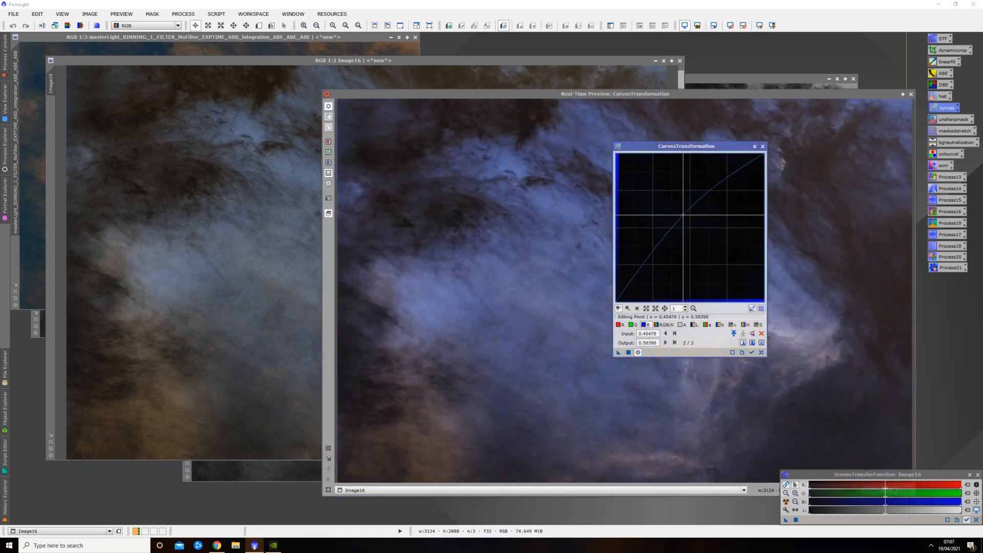
{"action": "left_click", "coordinate": [641, 268]}
{"action": "left_click_drag", "start_coordinate": [642, 268], "coordinate": [632, 306]}
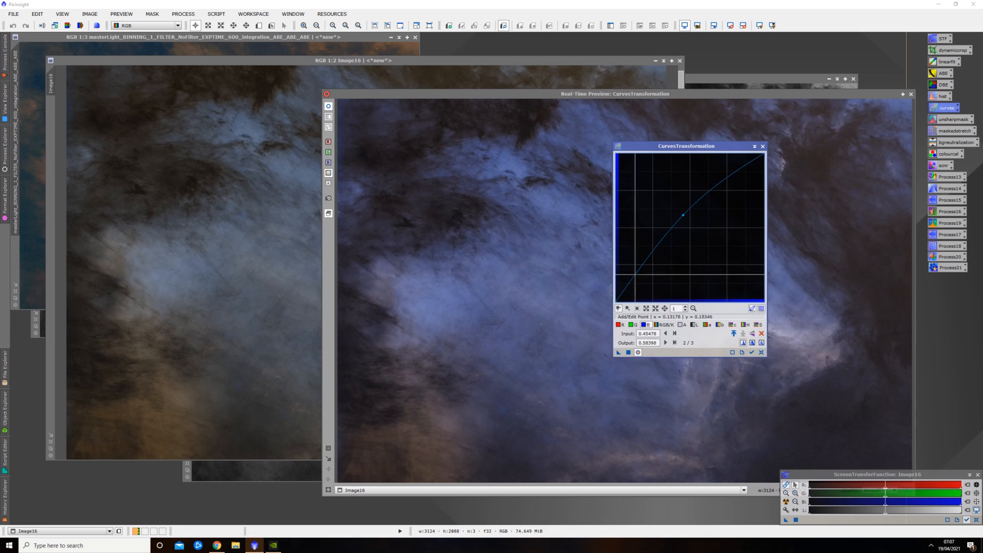
{"action": "left_click", "coordinate": [635, 273]}
{"action": "left_click_drag", "start_coordinate": [635, 274], "coordinate": [647, 290]}
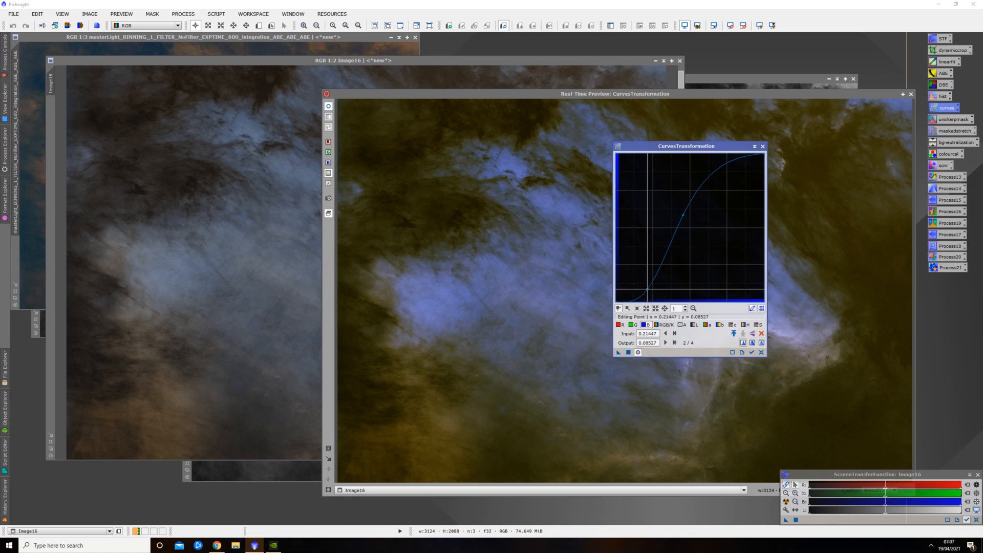
{"action": "left_click_drag", "start_coordinate": [648, 289], "coordinate": [637, 285]}
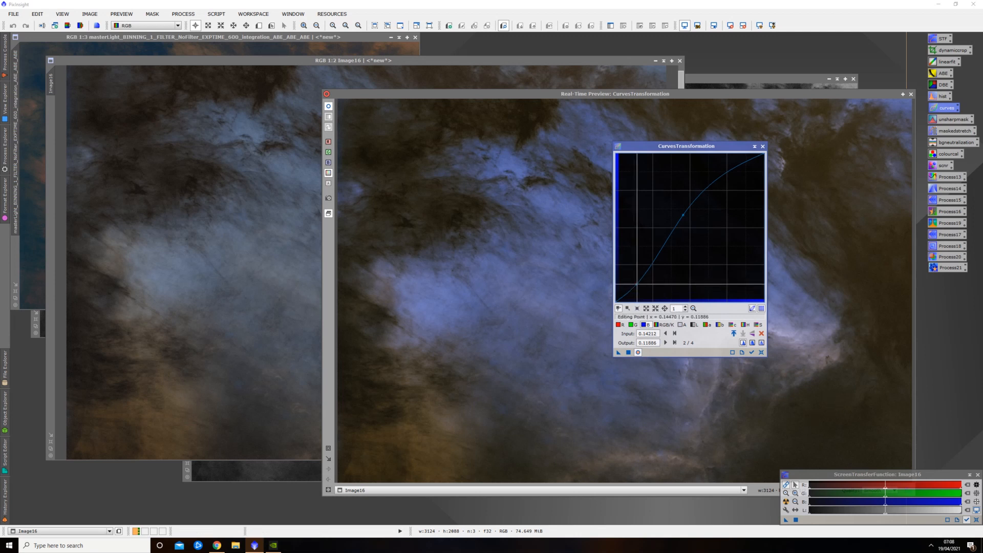
{"action": "left_click_drag", "start_coordinate": [637, 285], "coordinate": [639, 284]}
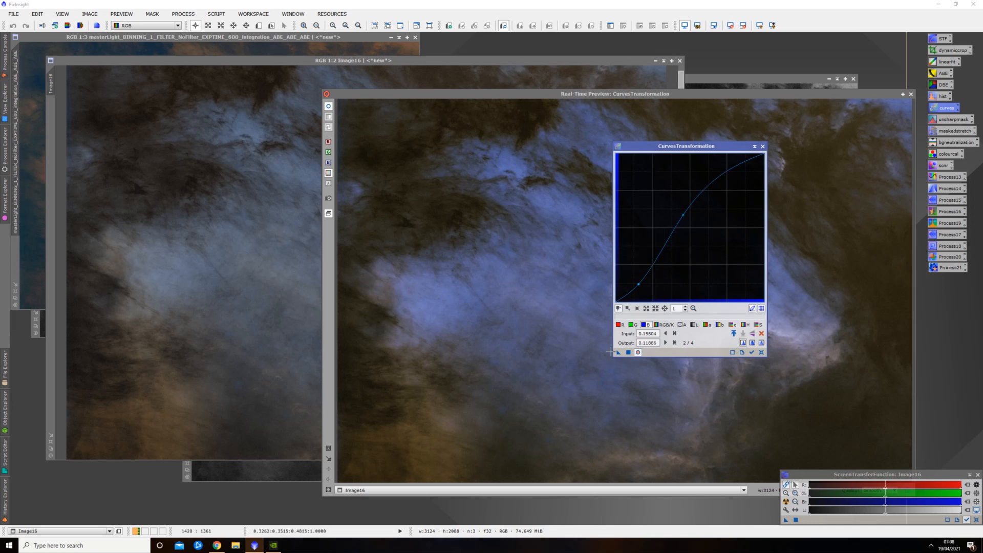
{"action": "left_click", "coordinate": [628, 352]}
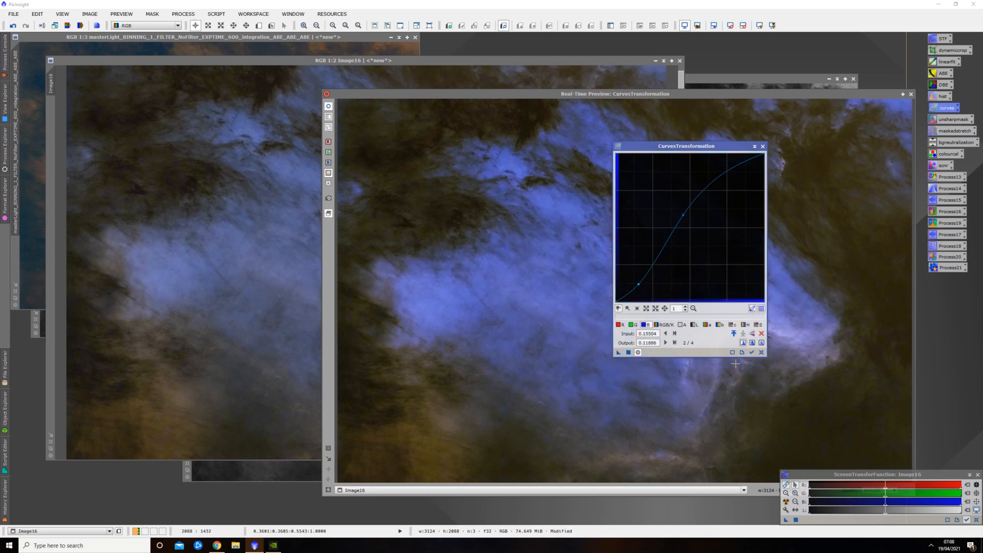
{"action": "left_click", "coordinate": [762, 352]}
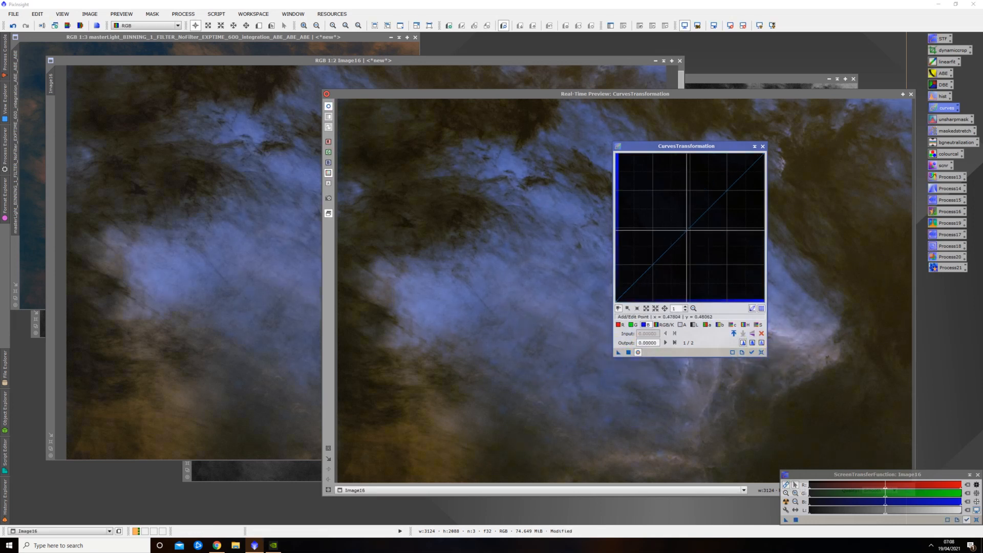
Apply a second, gentler blue S-curve through about 0.447/0.550 and 0.171/0.160 (input/output), and reset the curve
{"action": "left_click_drag", "start_coordinate": [682, 234], "coordinate": [682, 219]}
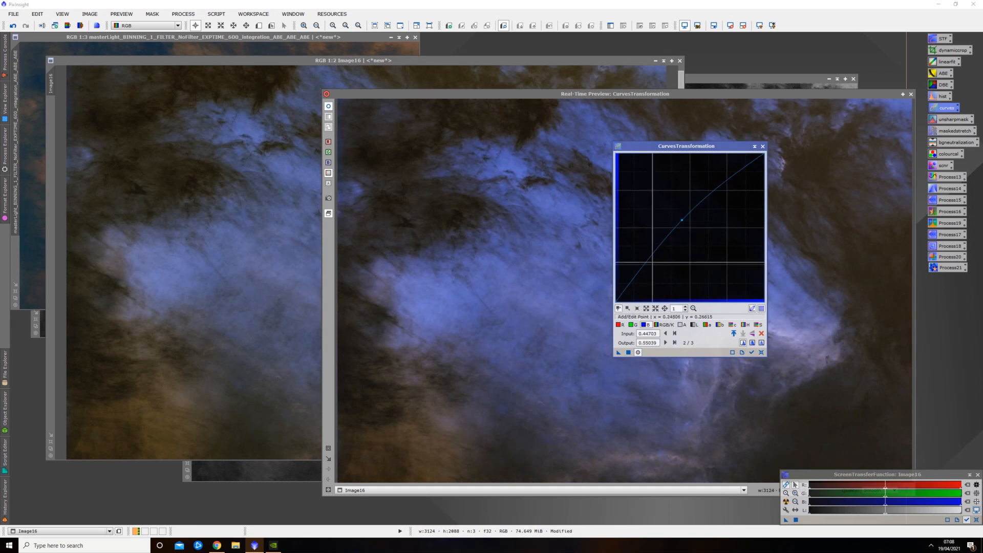
{"action": "left_click", "coordinate": [642, 271]}
{"action": "left_click_drag", "start_coordinate": [643, 272], "coordinate": [640, 277]}
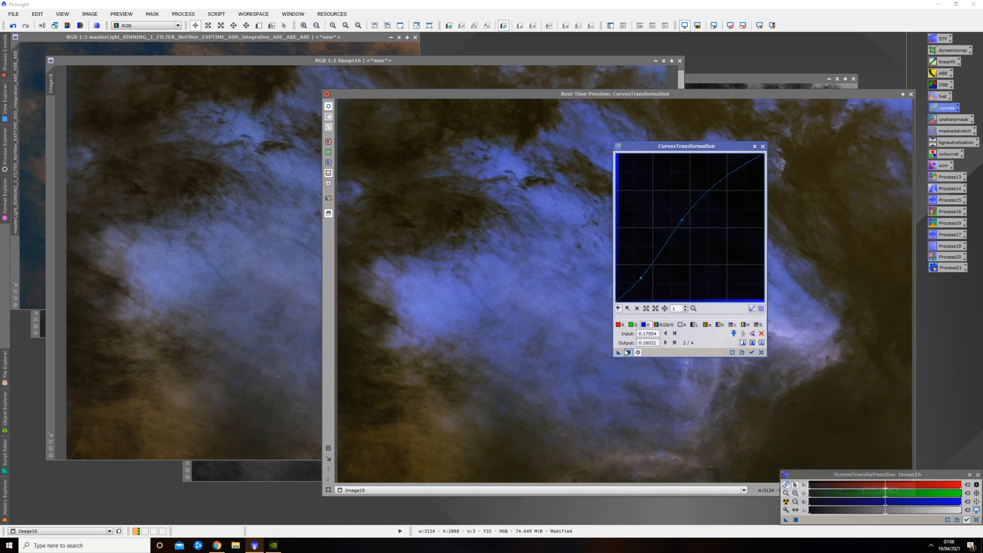
{"action": "left_click", "coordinate": [761, 353]}
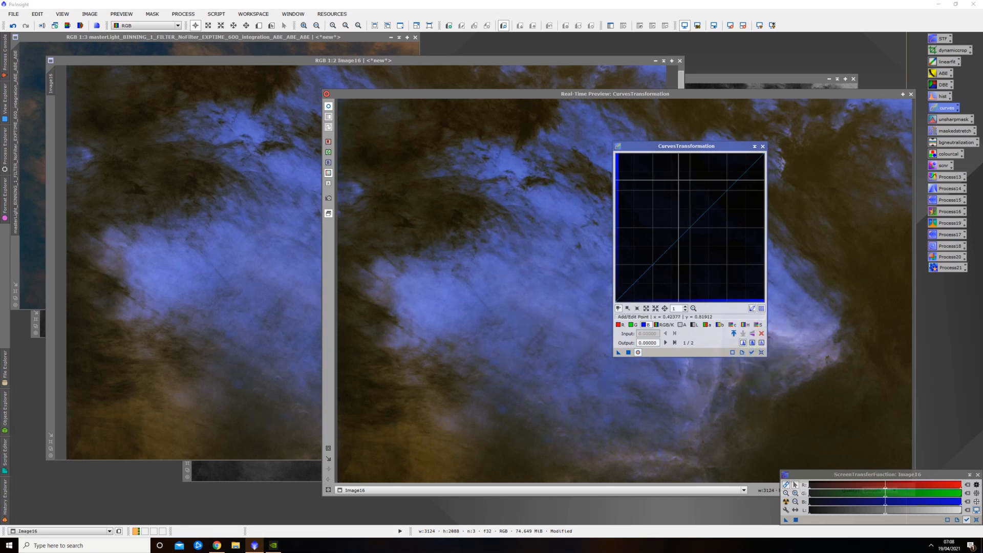
Apply a red-channel S-curve through about 0.424/0.574 and 0.150/0.106 (input/output) to the combined image, and reset the curve
{"action": "left_click_drag", "start_coordinate": [686, 146], "coordinate": [540, 148]}
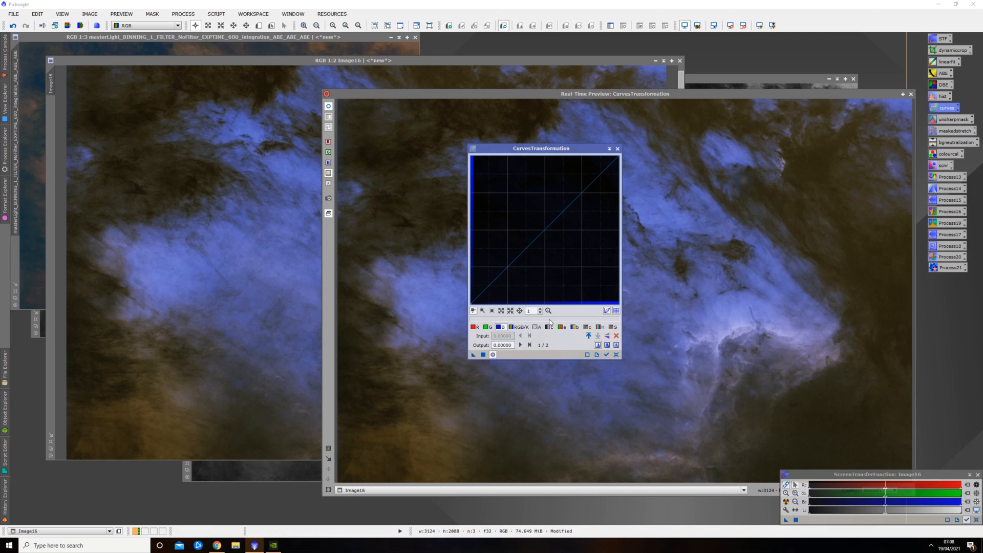
{"action": "left_click", "coordinate": [473, 328]}
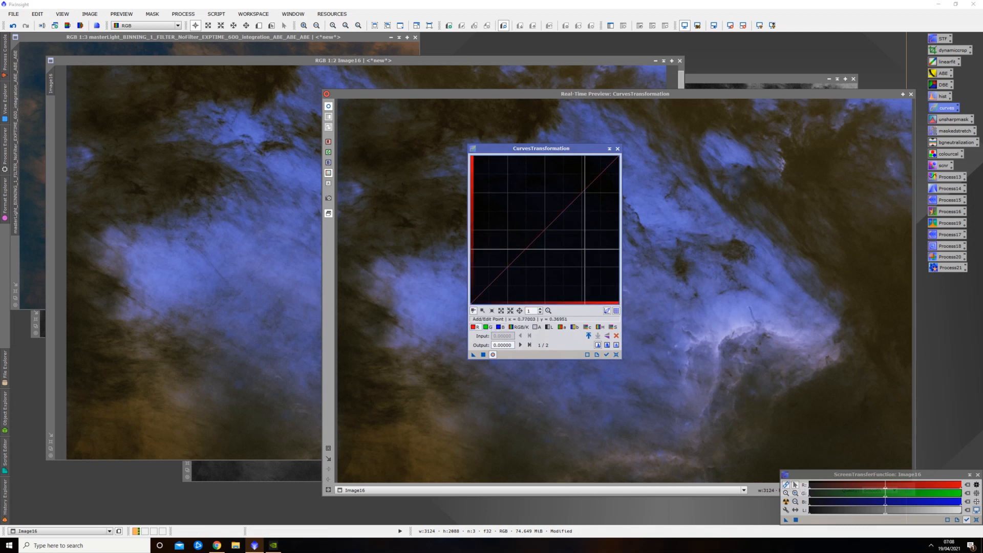
{"action": "left_click", "coordinate": [542, 231]}
{"action": "left_click_drag", "start_coordinate": [543, 231], "coordinate": [533, 219]}
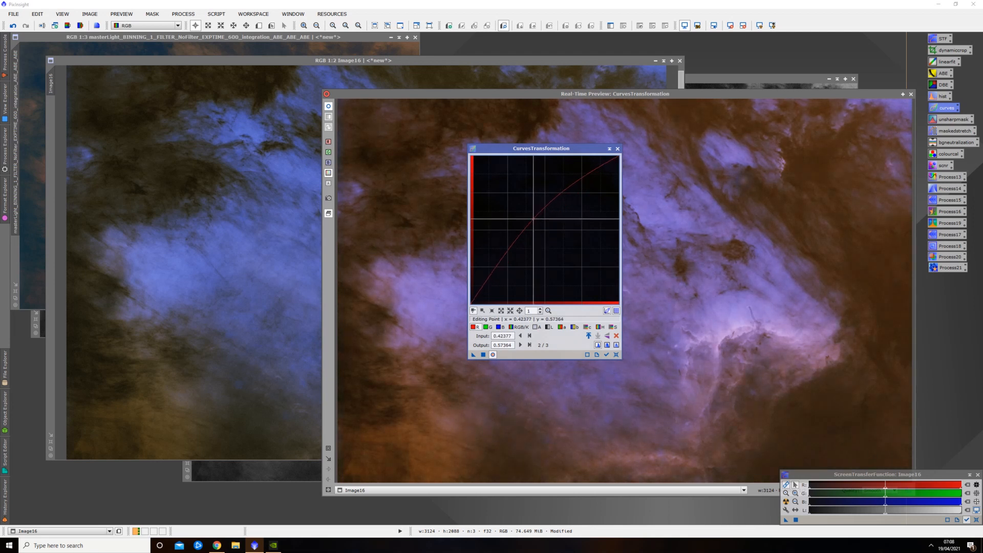
{"action": "left_click_drag", "start_coordinate": [497, 264], "coordinate": [492, 288]}
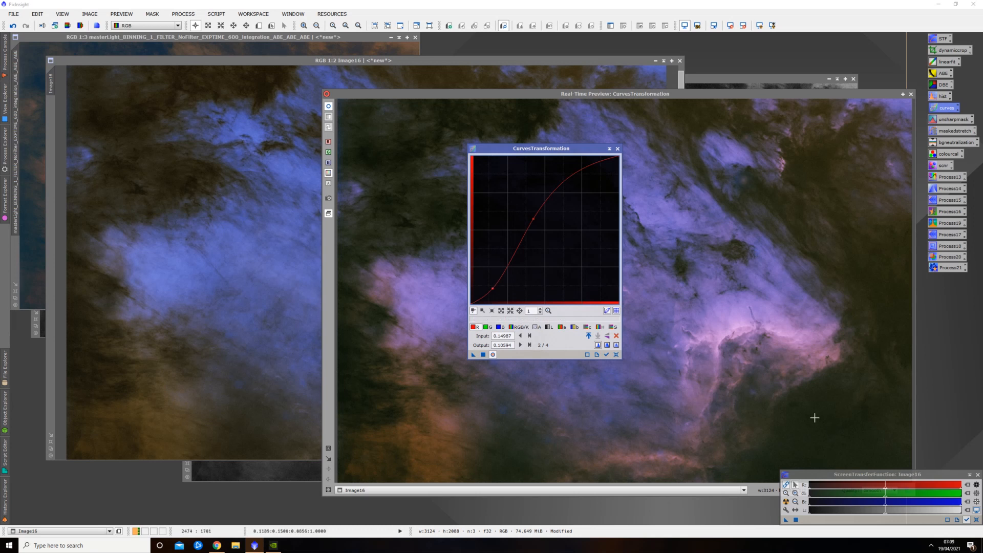
{"action": "left_click", "coordinate": [483, 354]}
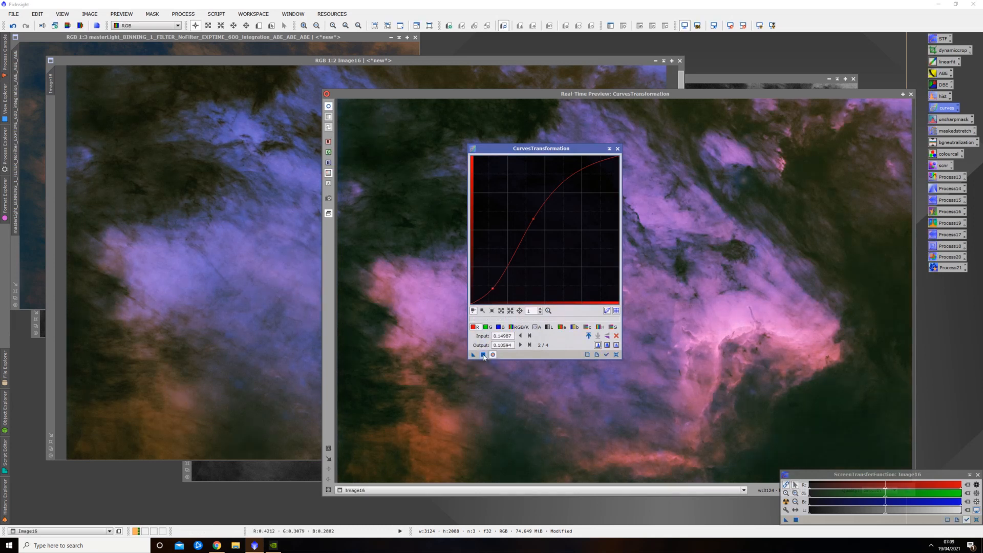
{"action": "left_click", "coordinate": [616, 355]}
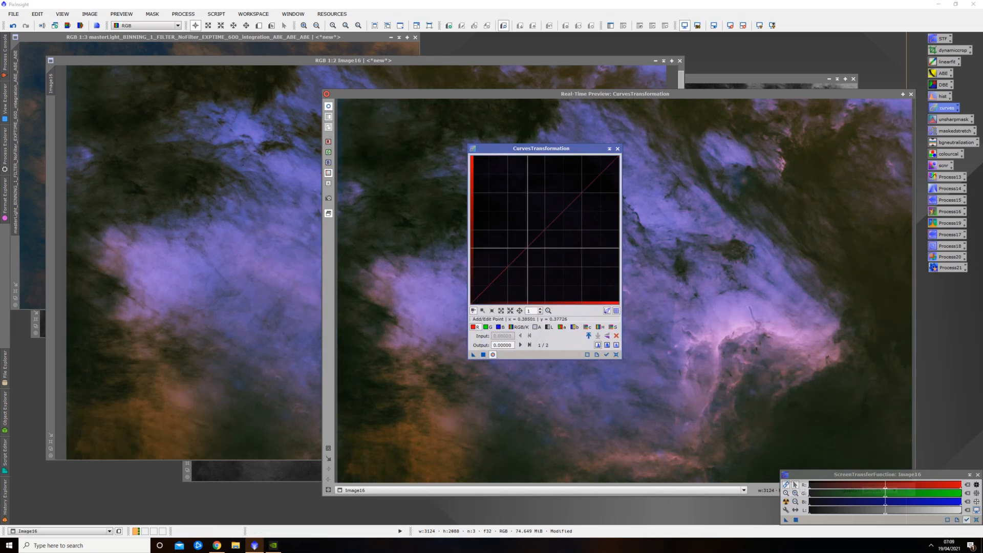
Apply a milder red S-curve with its shadow point at about 0.147/0.137 (input/output), and close CurvesTransformation and its real-time preview
{"action": "left_click_drag", "start_coordinate": [541, 234], "coordinate": [540, 224]}
{"action": "left_click", "coordinate": [491, 285]}
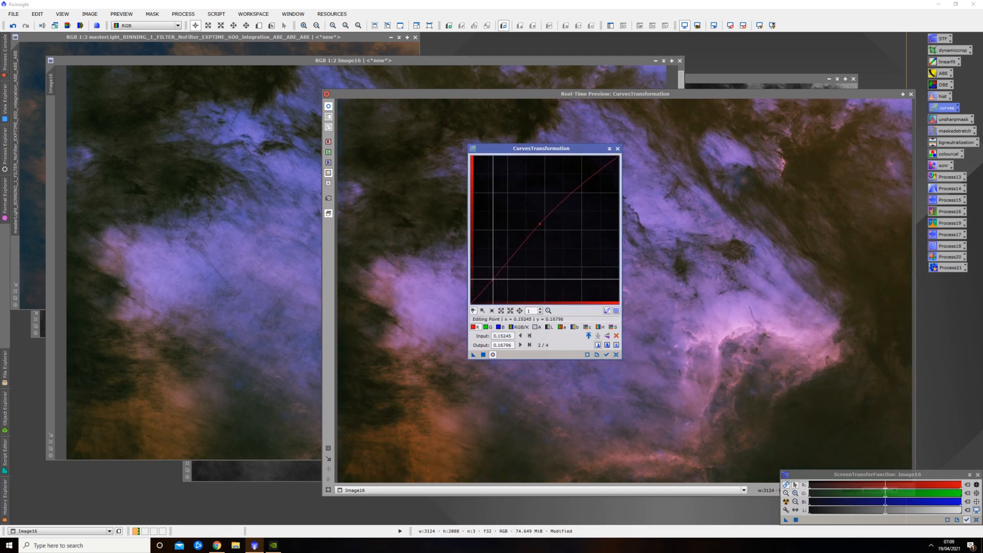
{"action": "left_click_drag", "start_coordinate": [492, 285], "coordinate": [493, 283]}
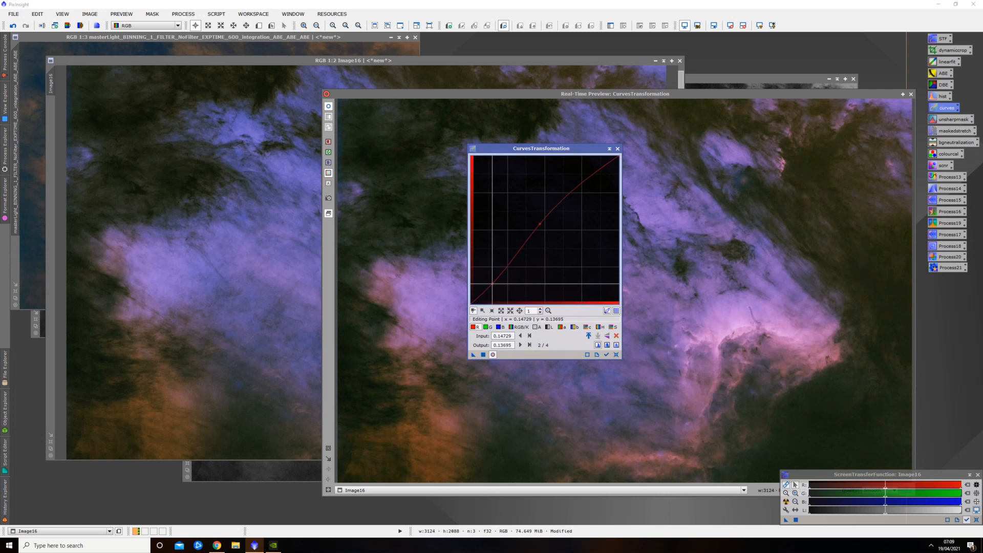
{"action": "left_click", "coordinate": [484, 355]}
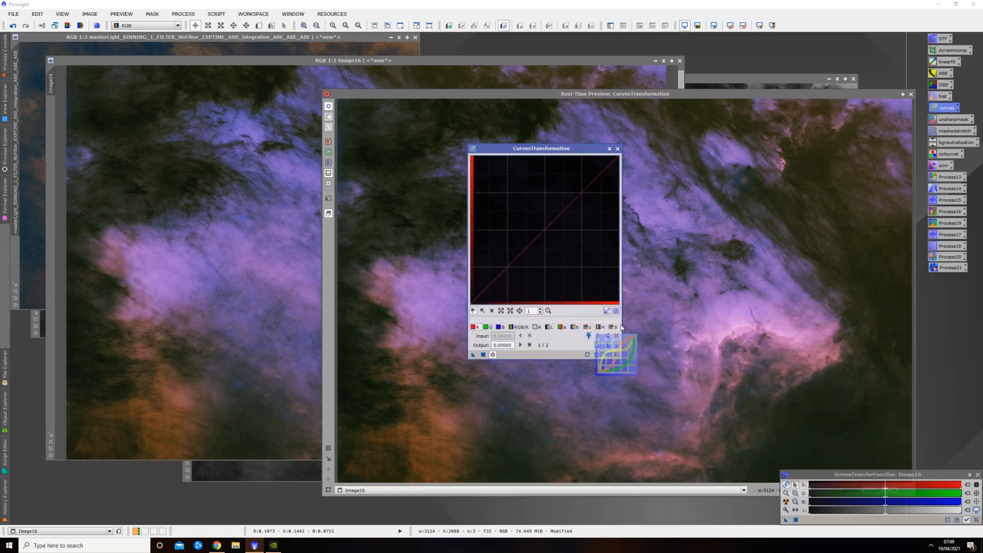
{"action": "left_click", "coordinate": [617, 149]}
{"action": "left_click", "coordinate": [911, 94]}
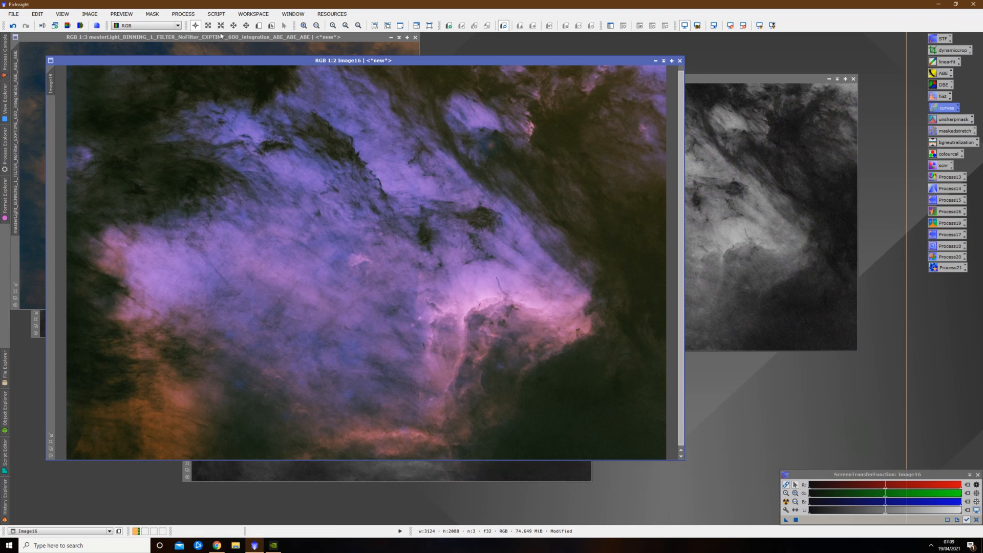
Run the CorrectMagentaStars script on the combined image with an amount of 0.80, and close the script
{"action": "left_click", "coordinate": [224, 15]}
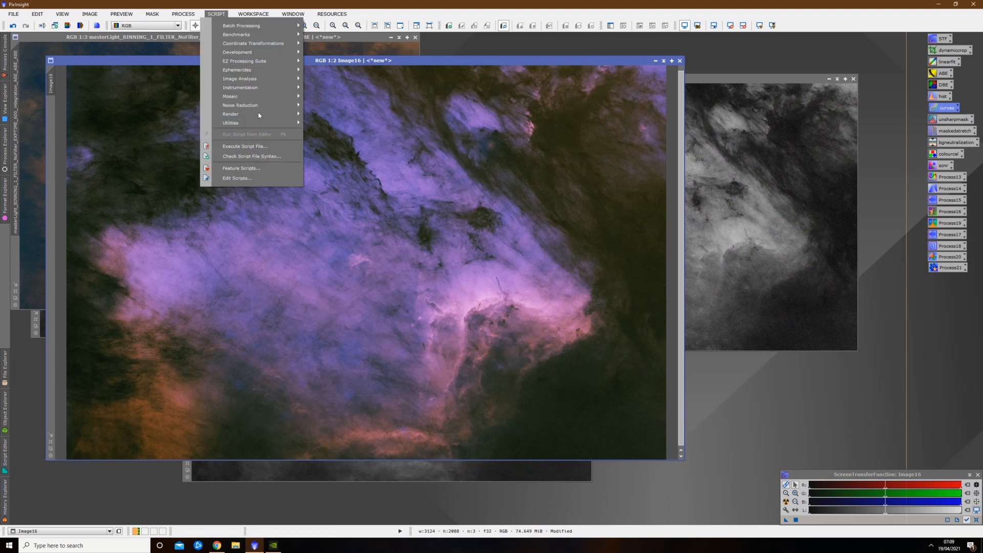
{"action": "mouse_move", "coordinate": [264, 126]}
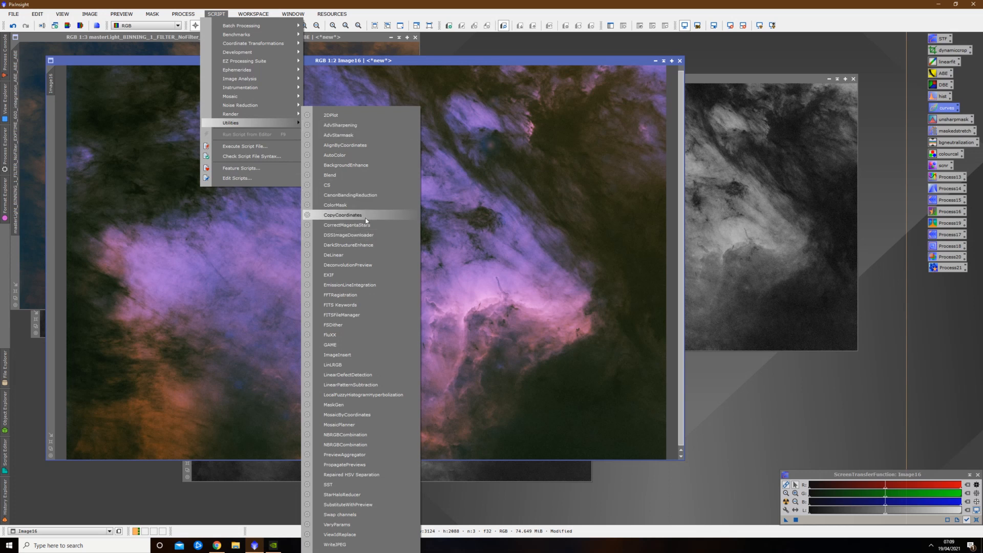
{"action": "left_click", "coordinate": [330, 226]}
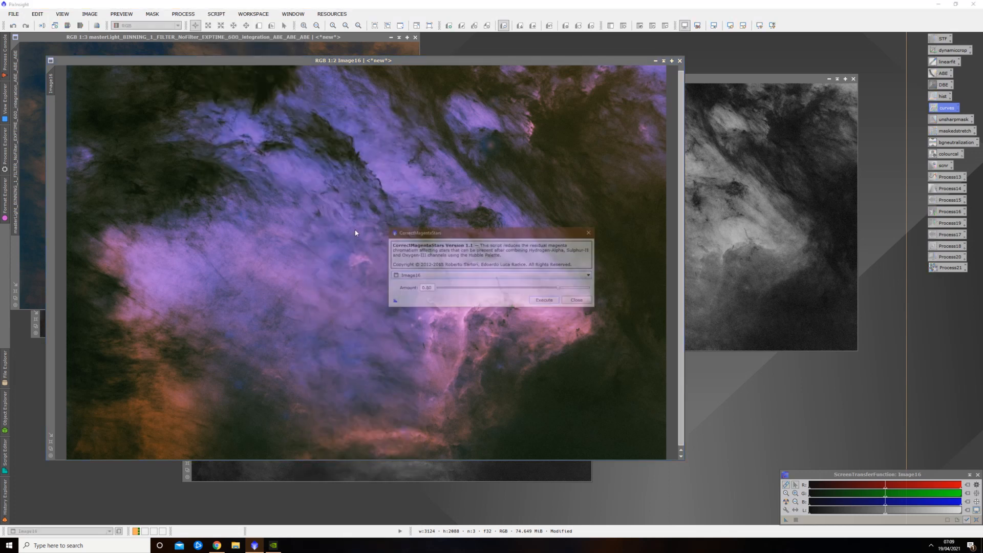
{"action": "left_click", "coordinate": [545, 301]}
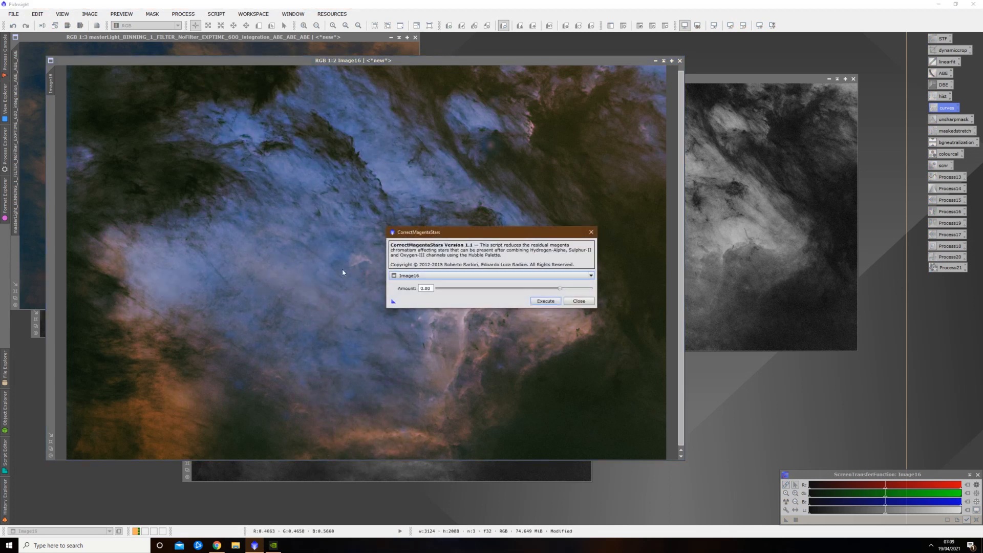
{"action": "left_click", "coordinate": [579, 301]}
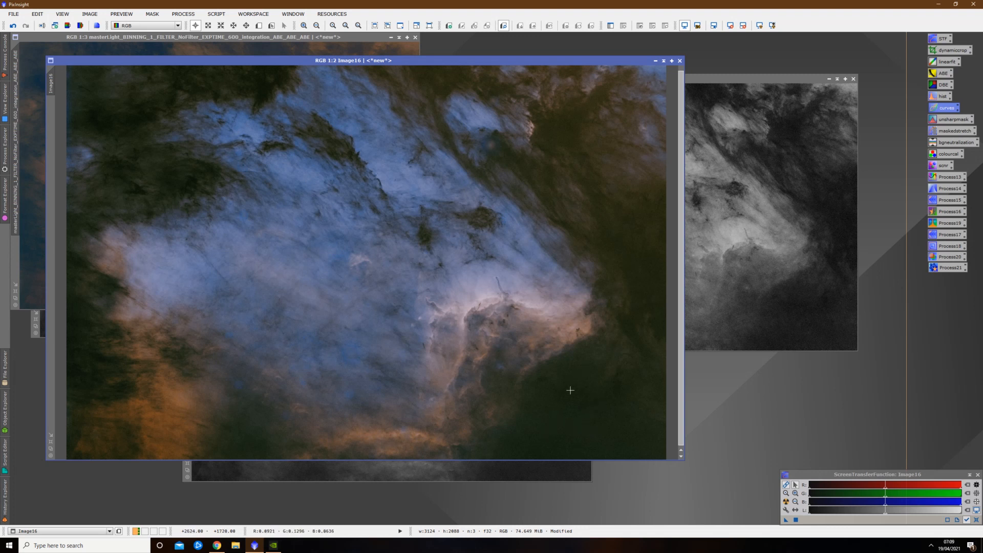
Boost the combined image's saturation with a CurvesTransformation curve through about 0.406/0.615 (input/output), using the real-time preview, and reset the curve
{"action": "double_click", "coordinate": [938, 109]}
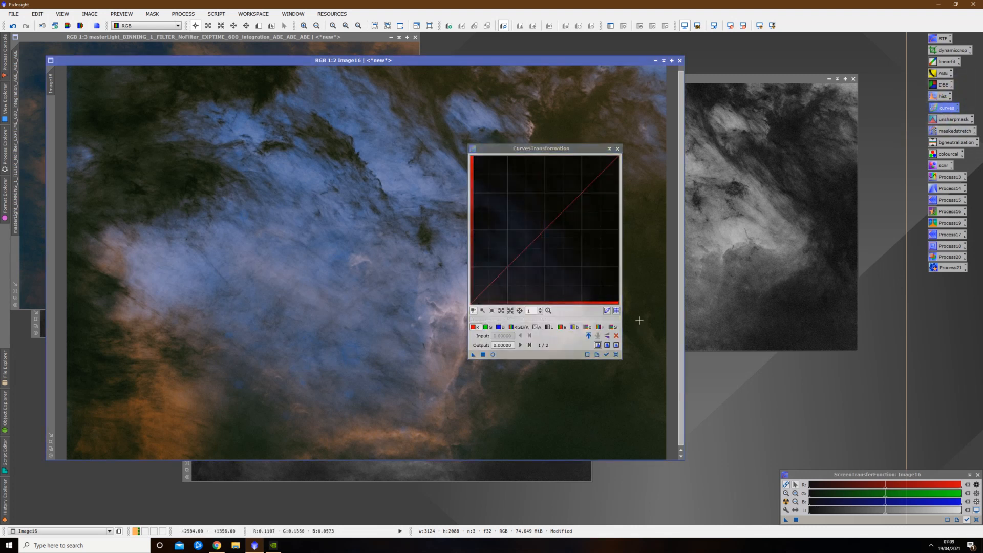
{"action": "left_click", "coordinate": [614, 327]}
{"action": "left_click", "coordinate": [493, 354]}
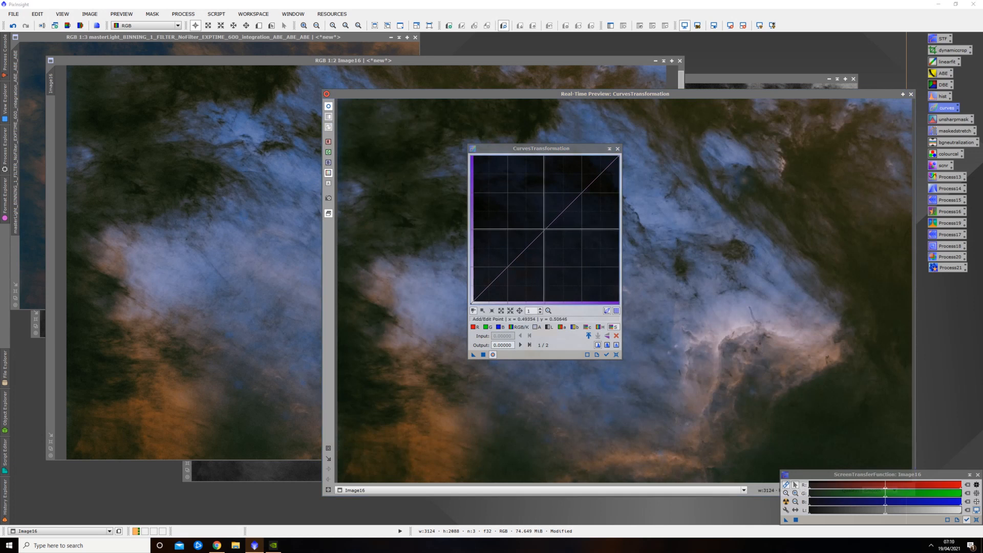
{"action": "left_click_drag", "start_coordinate": [543, 230], "coordinate": [530, 213]}
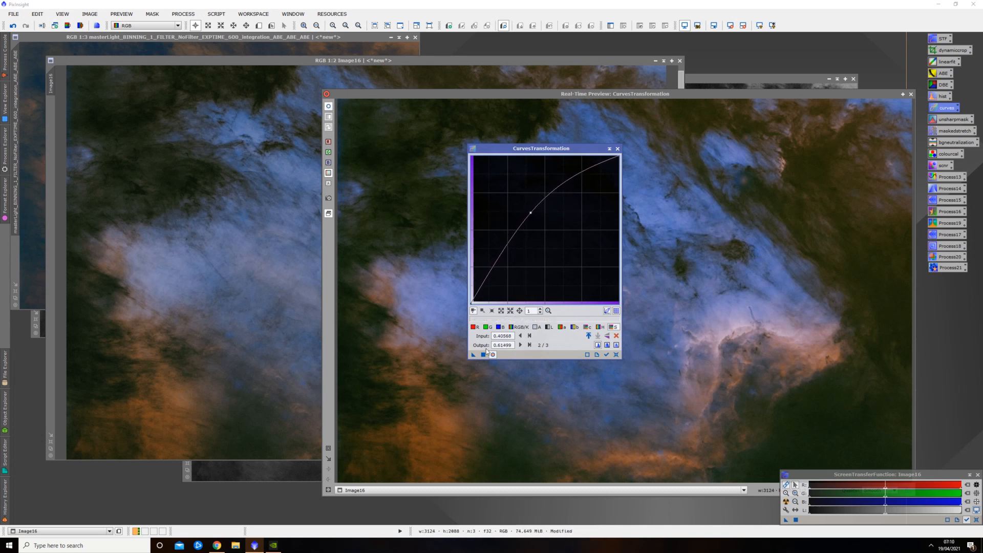
{"action": "left_click", "coordinate": [483, 355]}
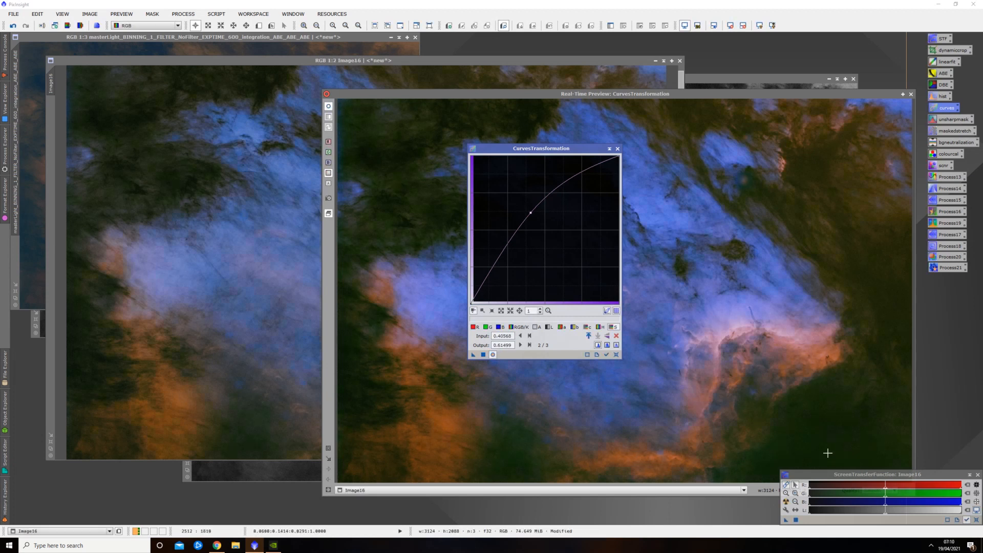
{"action": "left_click", "coordinate": [616, 354]}
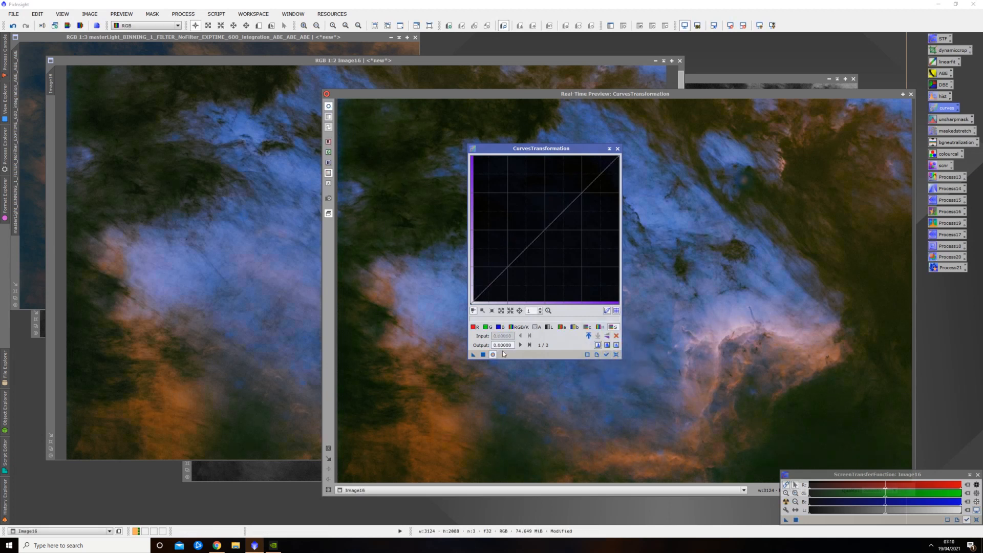
Apply a green-channel curve anchored at about 0.496/0.496 with its shadow point at about 0.191/0.145 (input/output), and reset the curve
{"action": "left_click", "coordinate": [486, 329]}
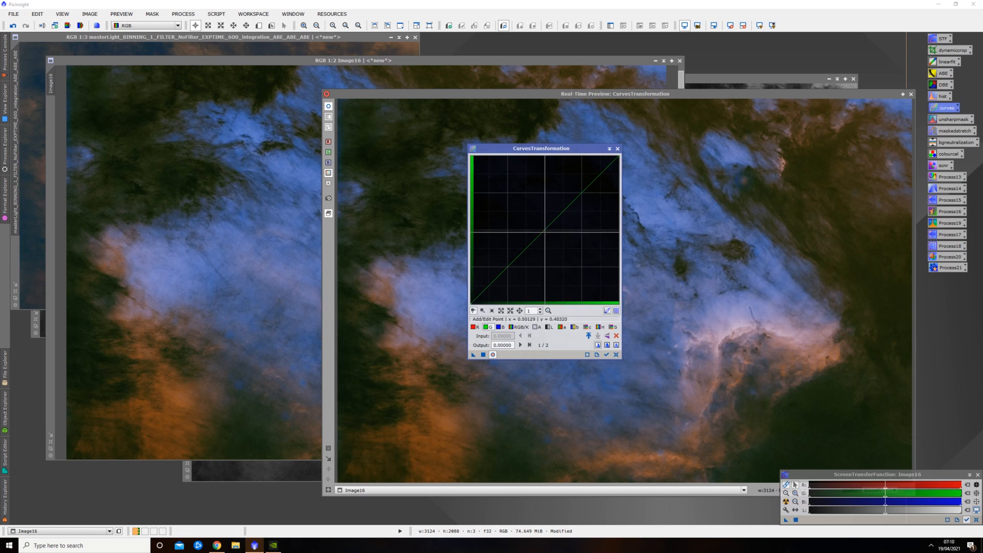
{"action": "left_click", "coordinate": [545, 229]}
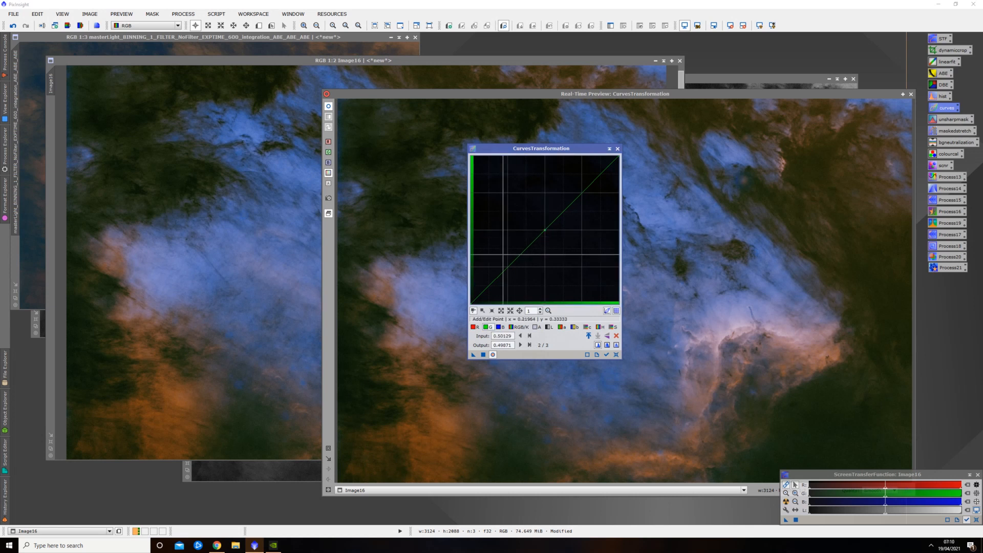
{"action": "mouse_move", "coordinate": [545, 230]}
{"action": "left_mouse_down"}
{"action": "mouse_move", "coordinate": [550, 238]}
{"action": "mouse_move", "coordinate": [544, 229]}
{"action": "left_mouse_up"}
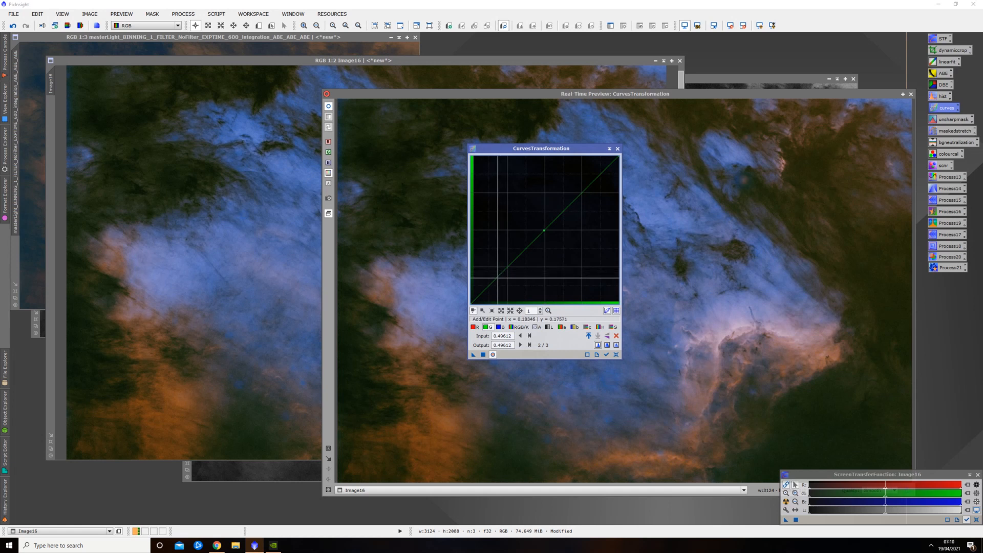
{"action": "left_click", "coordinate": [497, 279]}
{"action": "left_click_drag", "start_coordinate": [497, 278], "coordinate": [497, 282]}
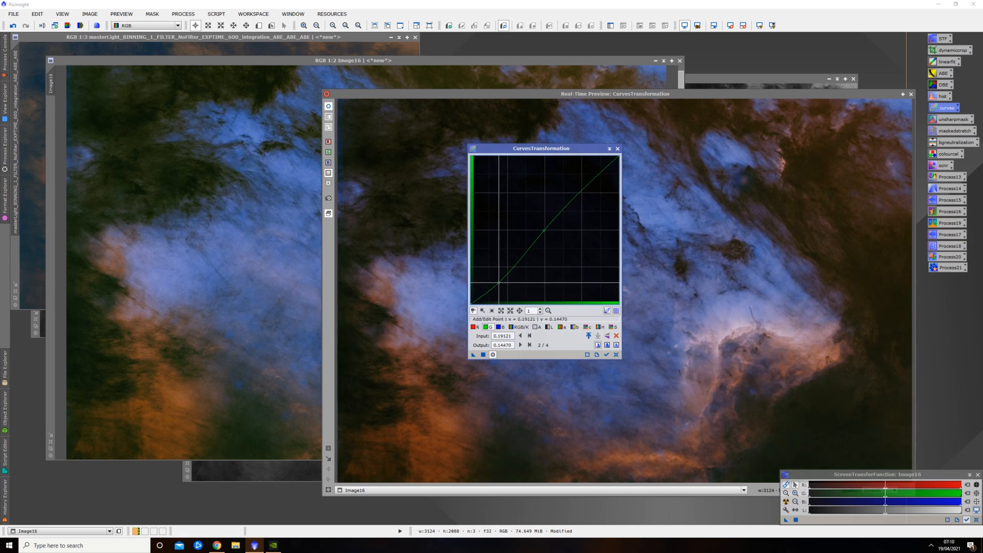
{"action": "left_click", "coordinate": [328, 106]}
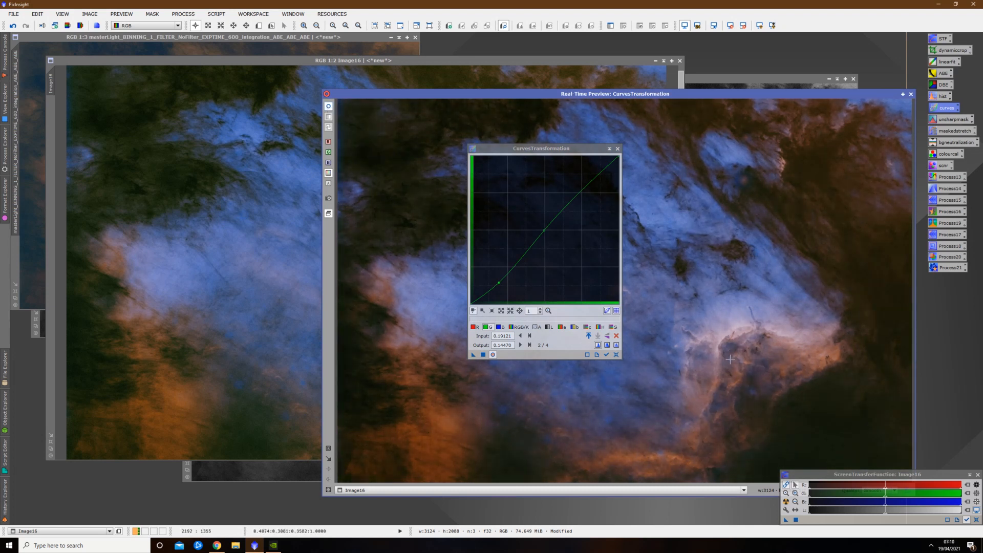
{"action": "left_click", "coordinate": [484, 355]}
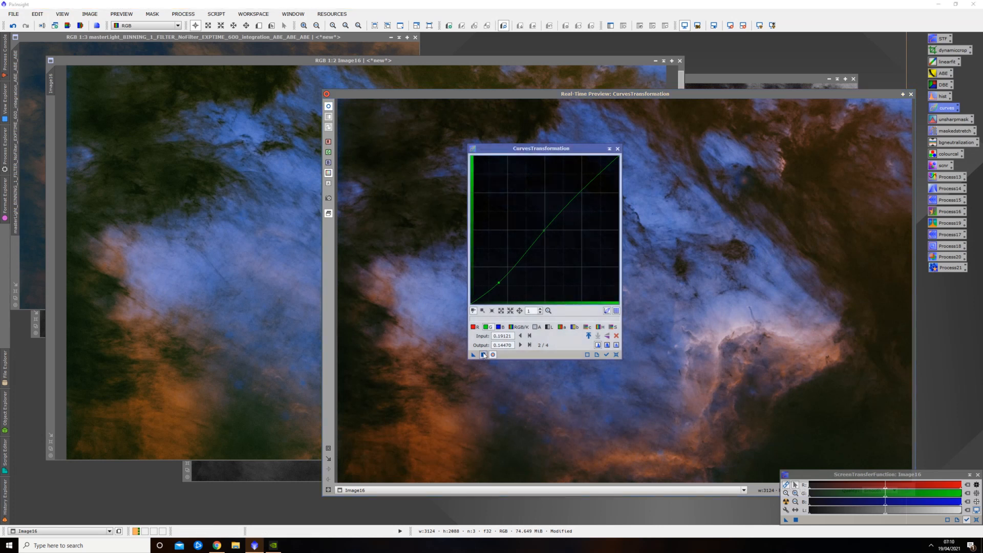
{"action": "left_click", "coordinate": [616, 354]}
Apply a second, milder saturation curve through about 0.426/0.576 (input/output), and close CurvesTransformation and its real-time preview
{"action": "left_click", "coordinate": [613, 327]}
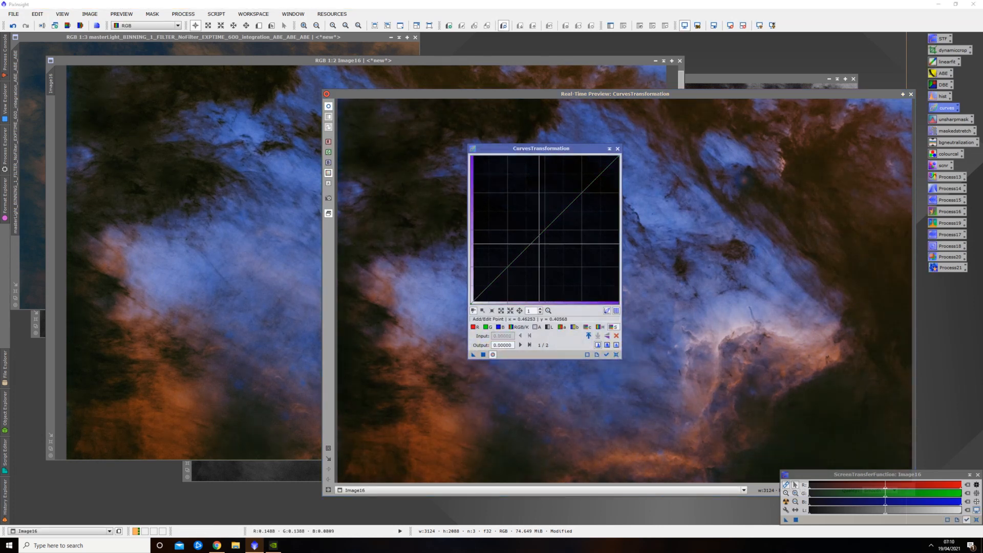
{"action": "left_click_drag", "start_coordinate": [534, 238], "coordinate": [533, 218]}
{"action": "left_click", "coordinate": [483, 354]}
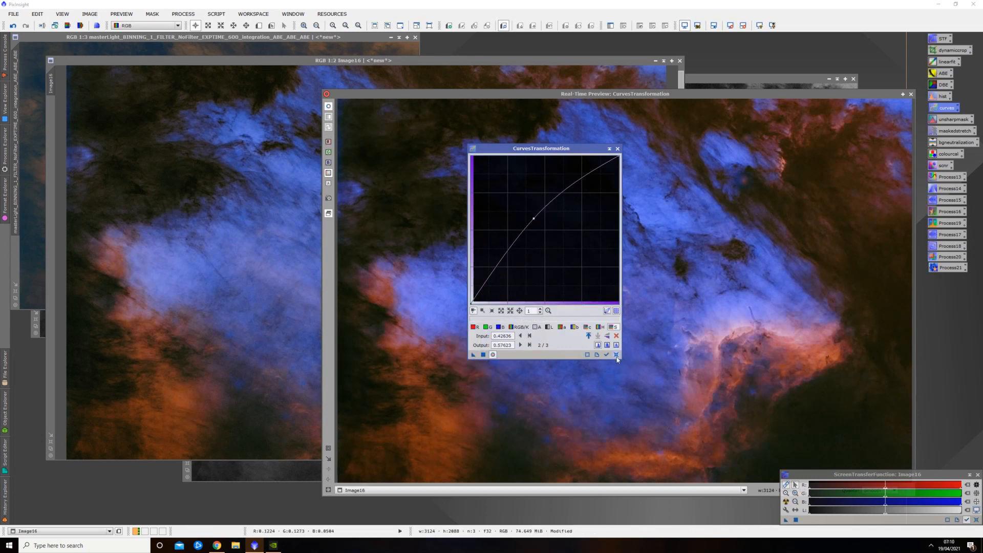
{"action": "left_click", "coordinate": [616, 354]}
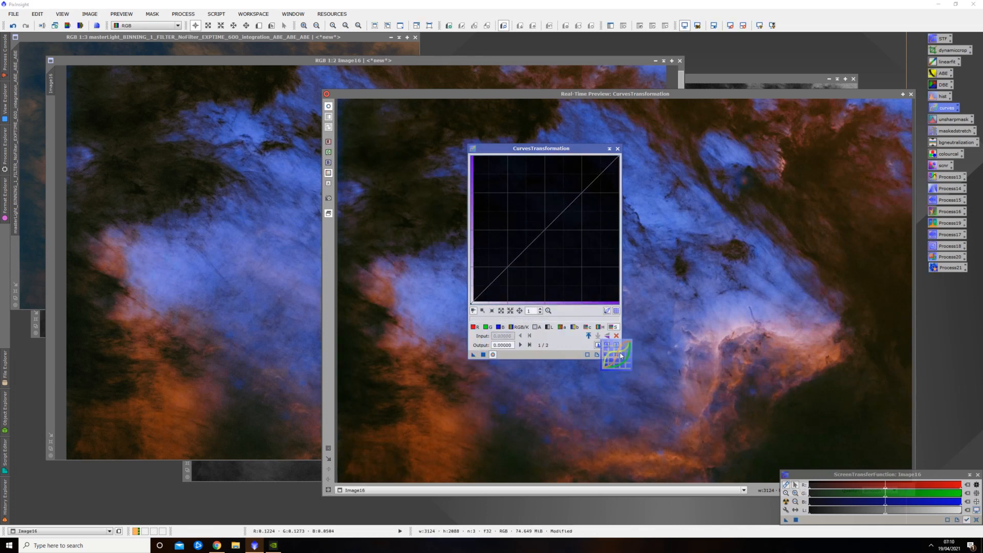
{"action": "left_click", "coordinate": [617, 149]}
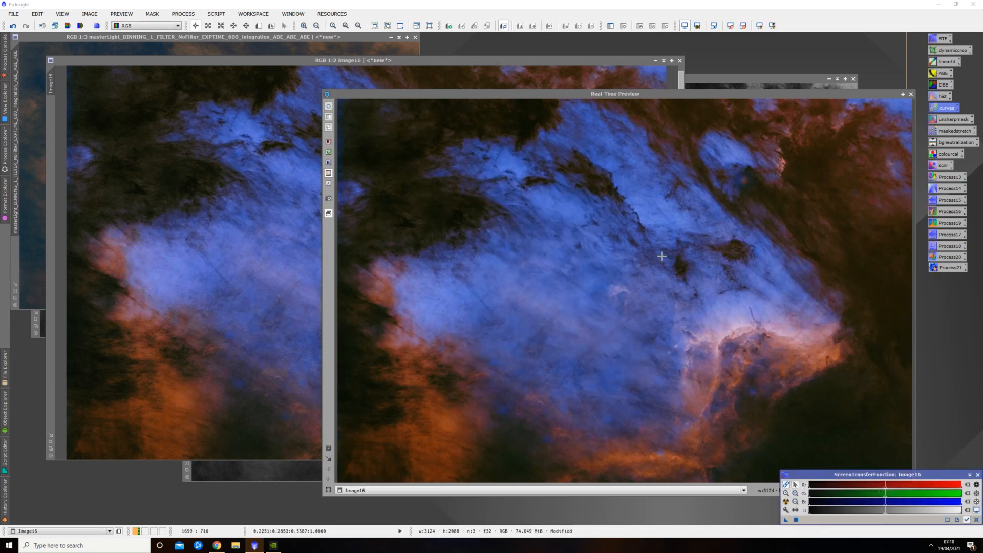
{"action": "left_click", "coordinate": [911, 94]}
Run CorrectMagentaStars a second time on the combined image with an amount of 0.80, and close the script
{"action": "left_click", "coordinate": [216, 15]}
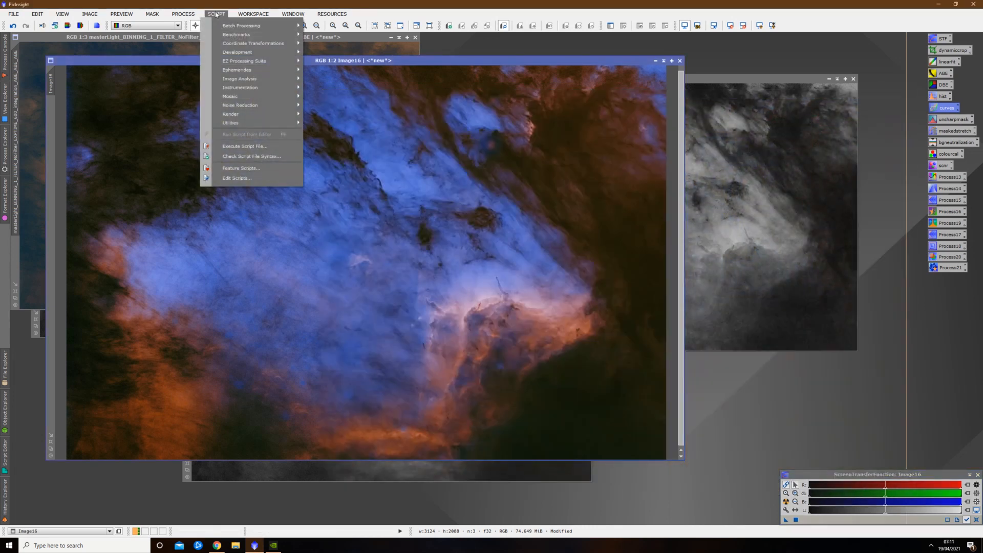
{"action": "mouse_move", "coordinate": [263, 123]}
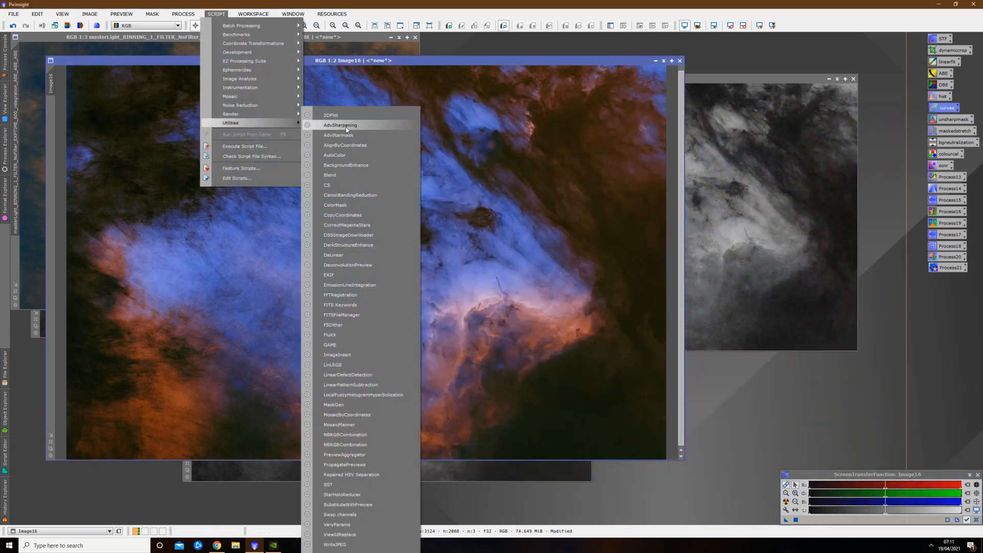
{"action": "left_click", "coordinate": [347, 225]}
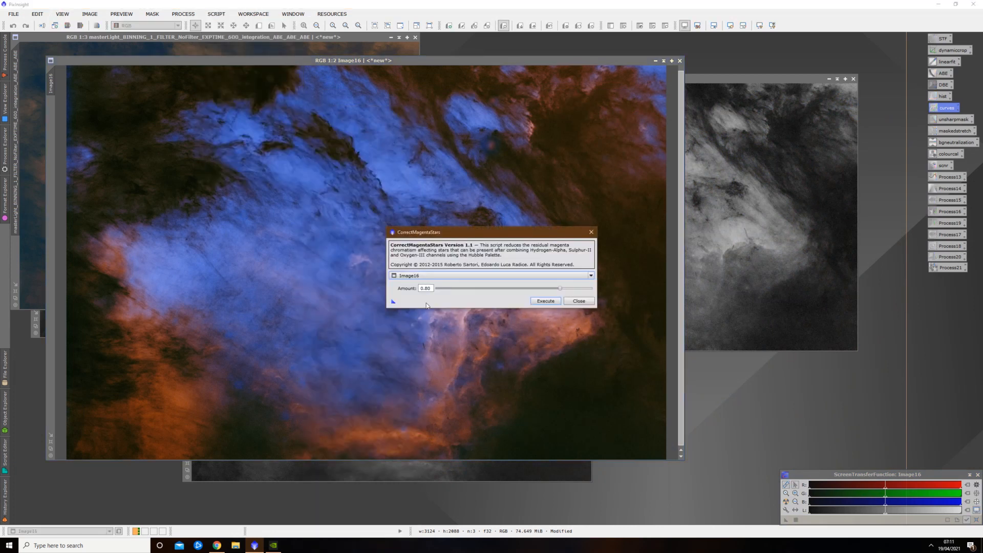
{"action": "left_click", "coordinate": [557, 303]}
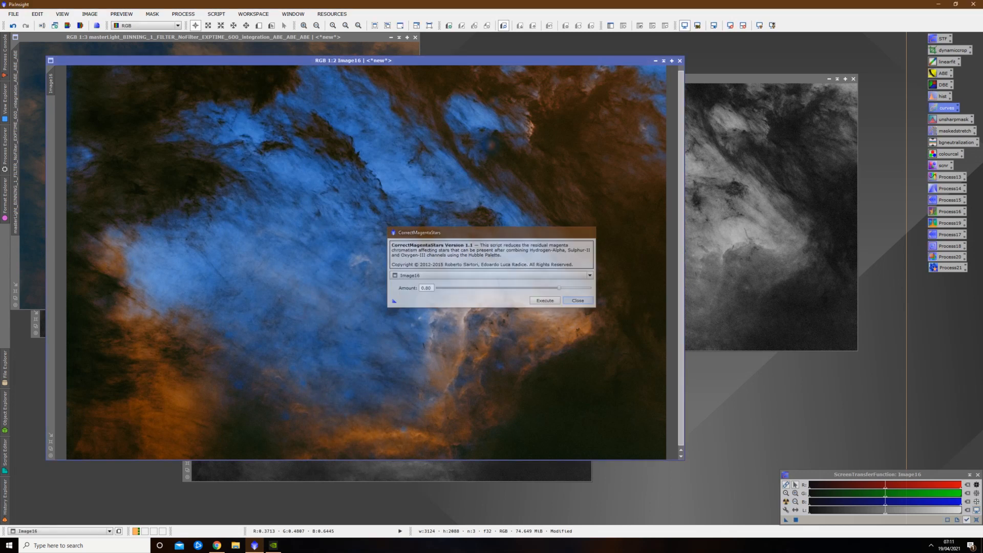
{"action": "left_click", "coordinate": [578, 301]}
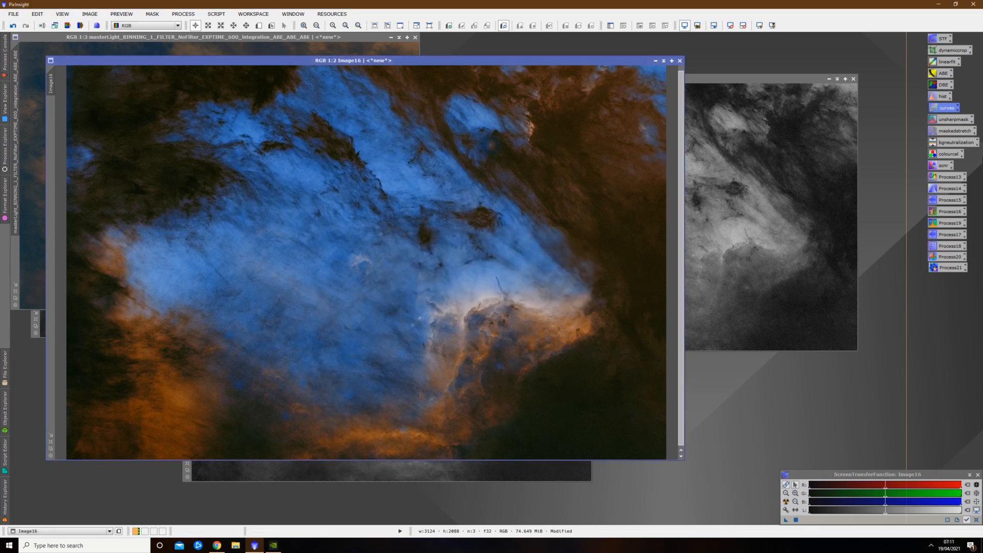
Apply a gentler green-channel curve with a midpoint anchor and shadow point at about 0.150/0.134 (input/output), and close CurvesTransformation and its preview
{"action": "double_click", "coordinate": [940, 108]}
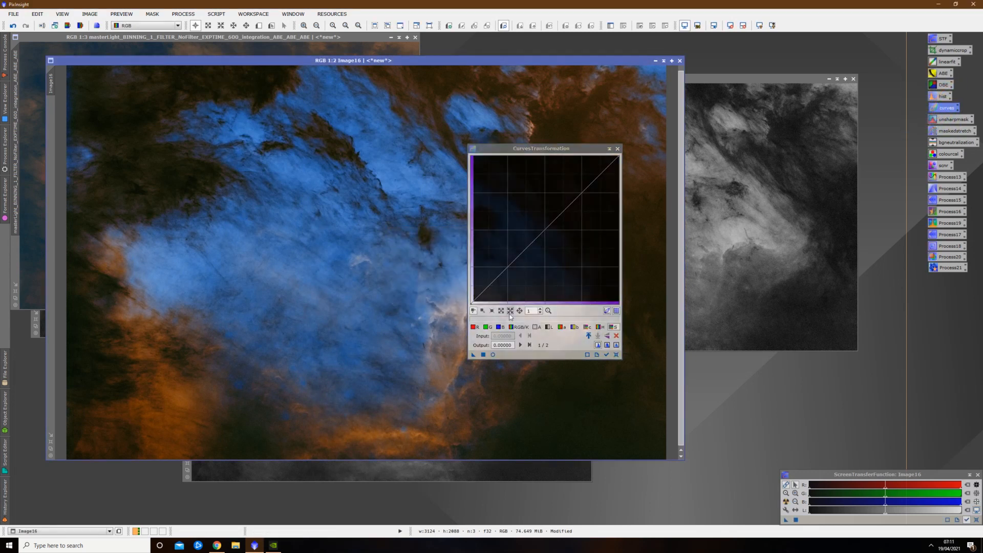
{"action": "left_click", "coordinate": [488, 326]}
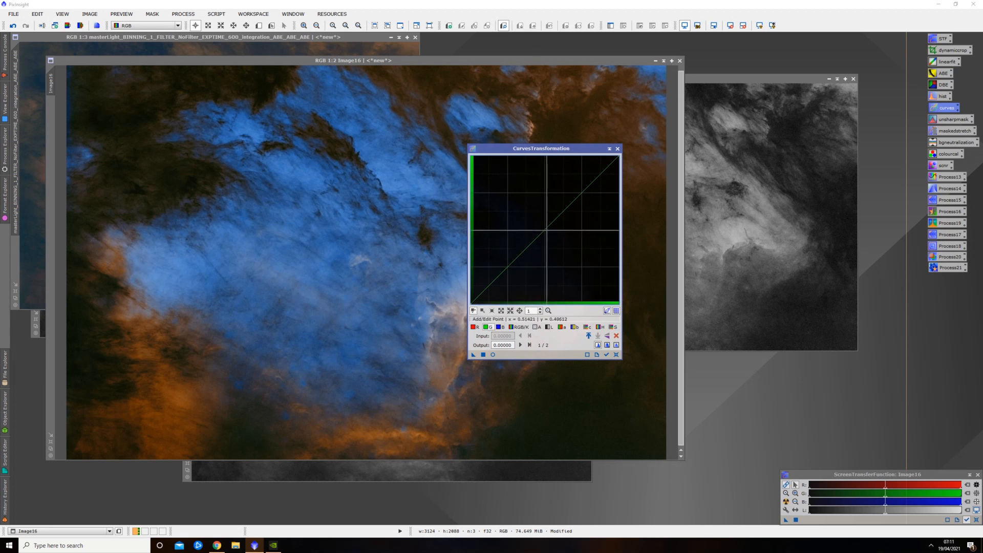
{"action": "left_click", "coordinate": [544, 230]}
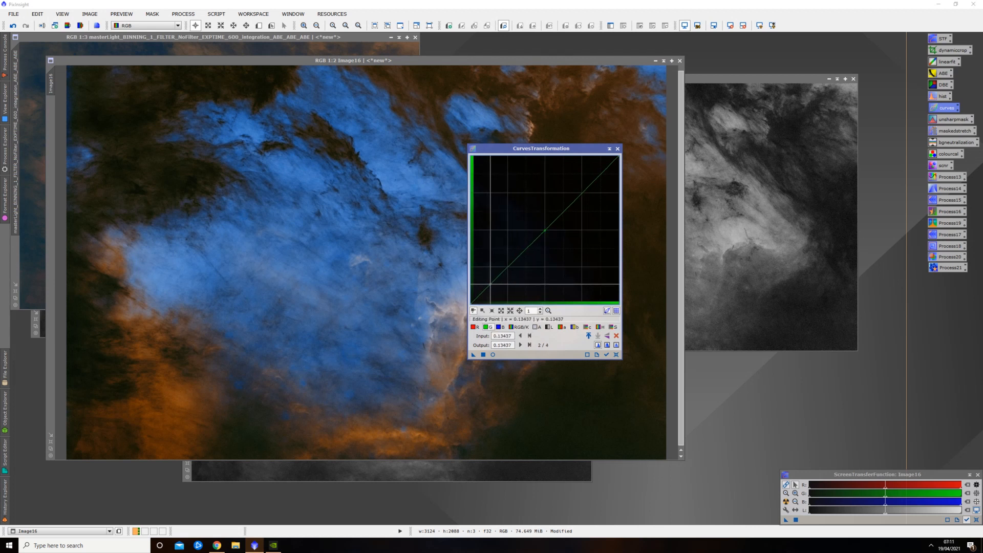
{"action": "left_click", "coordinate": [490, 286]}
{"action": "left_click_drag", "start_coordinate": [490, 286], "coordinate": [490, 285]}
{"action": "left_click", "coordinate": [493, 354]}
{"action": "left_click_drag", "start_coordinate": [491, 286], "coordinate": [492, 285]}
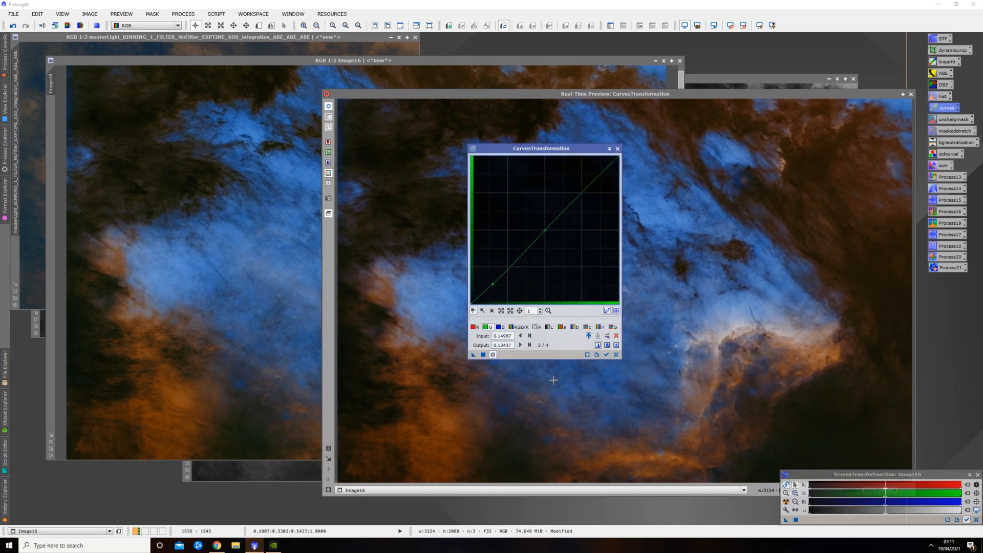
{"action": "left_click", "coordinate": [483, 355]}
{"action": "left_click", "coordinate": [616, 354]}
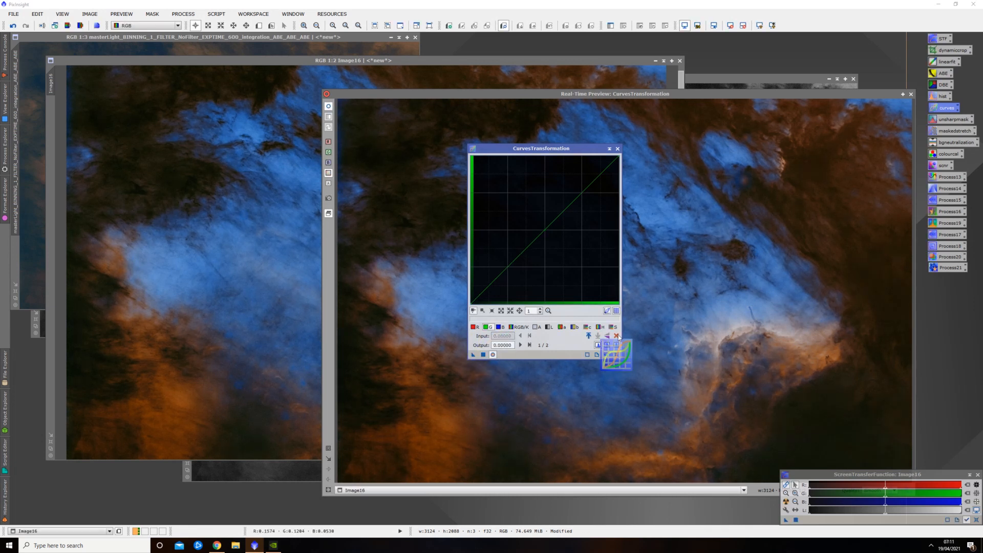
{"action": "left_click", "coordinate": [617, 149]}
{"action": "left_click", "coordinate": [911, 94]}
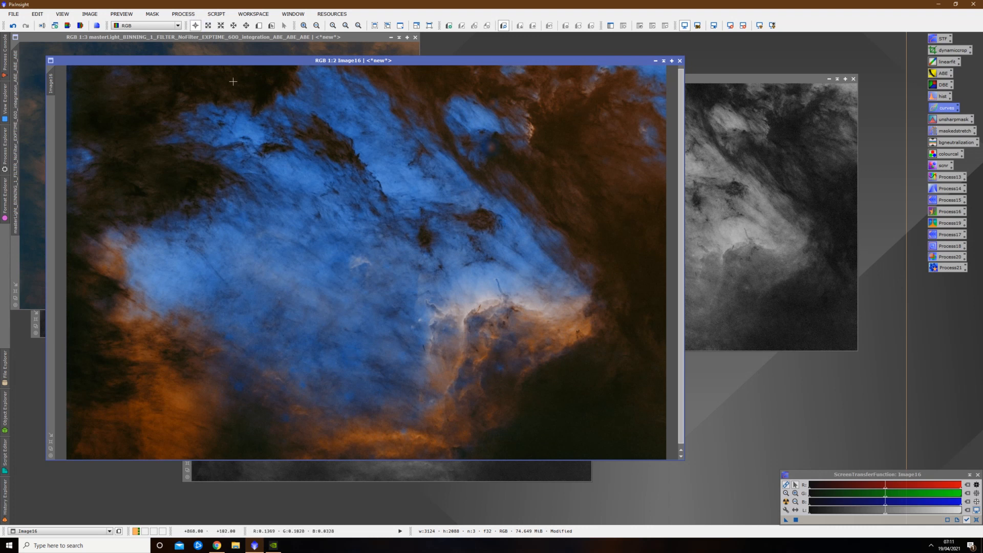
Set the combined image's identifier to starless
{"action": "left_click", "coordinate": [186, 17]}
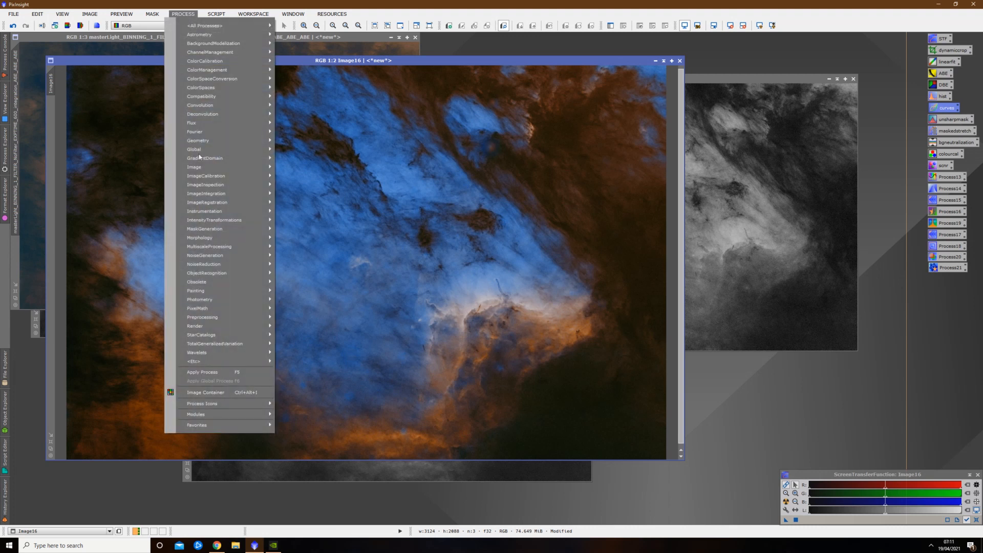
{"action": "mouse_move", "coordinate": [222, 308]}
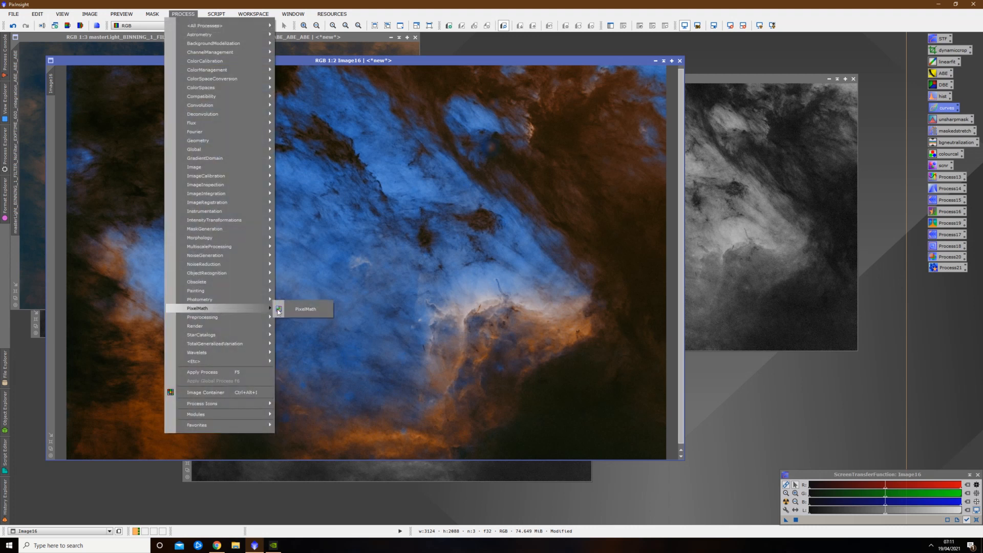
{"action": "left_click", "coordinate": [398, 240]}
{"action": "right_click", "coordinate": [296, 233]}
{"action": "left_click", "coordinate": [336, 263]}
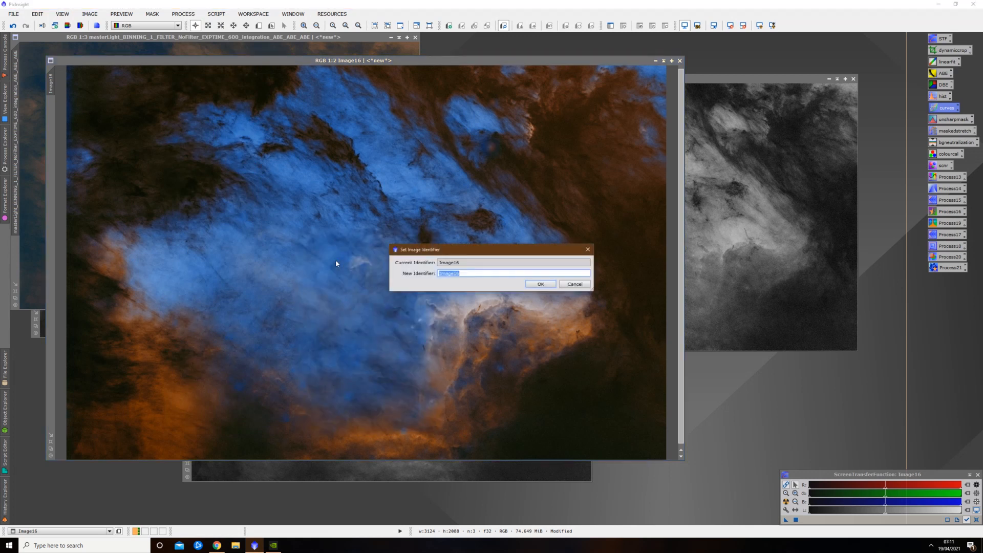
{"action": "type", "text": "starless"}
{"action": "left_click", "coordinate": [541, 284]}
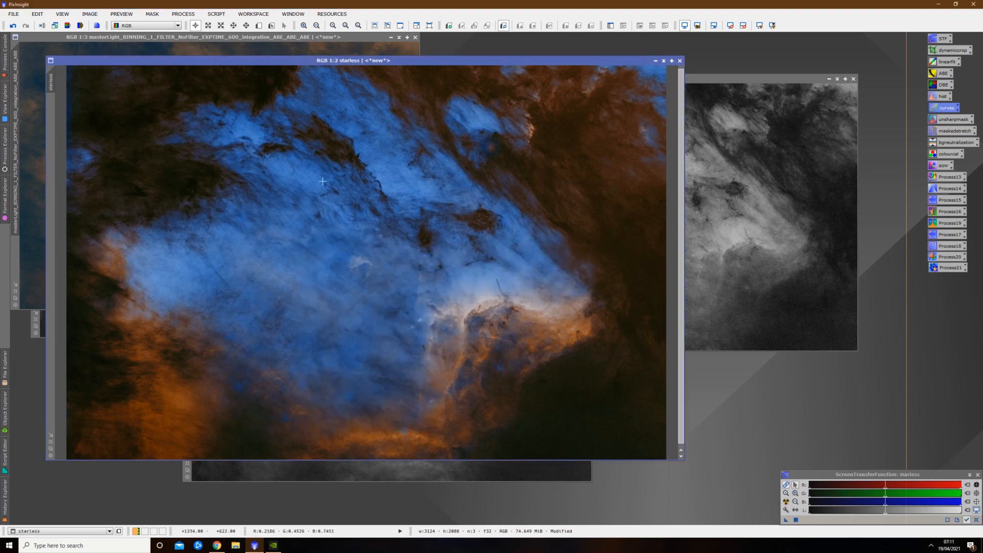
Create a new image with the PixelMath expression starless+stars to add the stars back to the nebula, and close PixelMath
{"action": "left_click", "coordinate": [183, 14]}
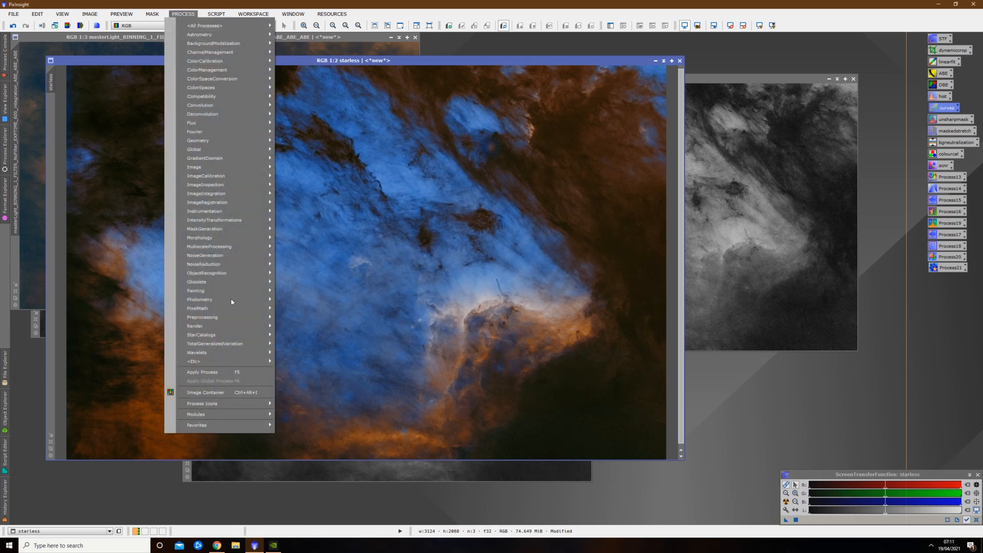
{"action": "mouse_move", "coordinate": [232, 306]}
{"action": "left_click", "coordinate": [302, 308]}
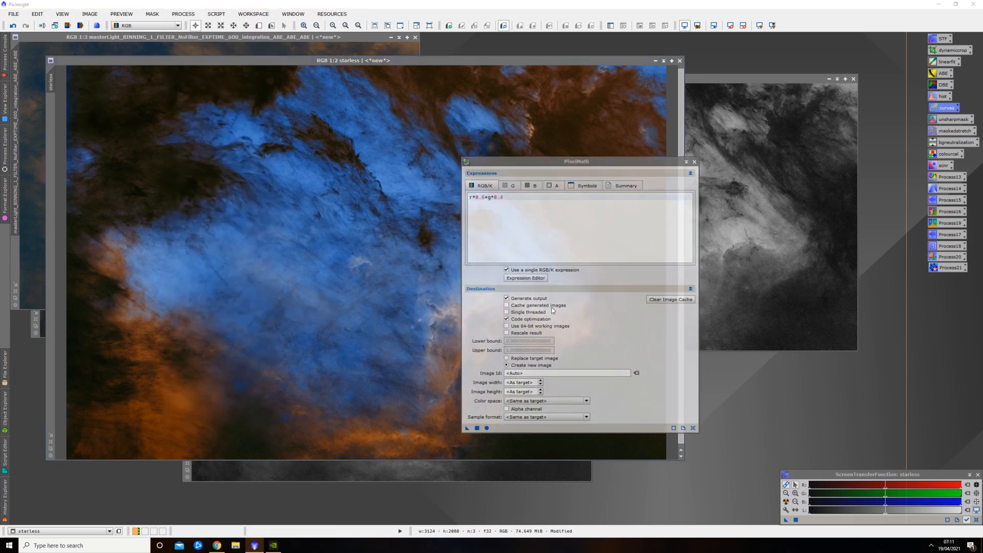
{"action": "left_click", "coordinate": [528, 212]}
{"action": "key", "text": "ctrl+a"}
{"action": "key", "text": "Delete"}
{"action": "type", "text": "sa"}
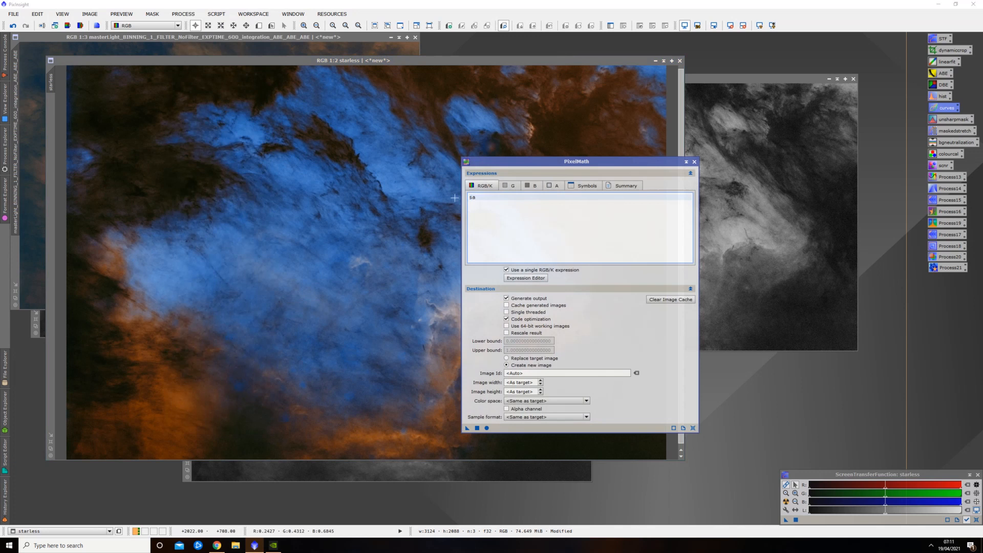
{"action": "key", "text": "BackSpace"}
{"action": "type", "text": "tarless+stars"}
{"action": "left_click", "coordinate": [477, 428]}
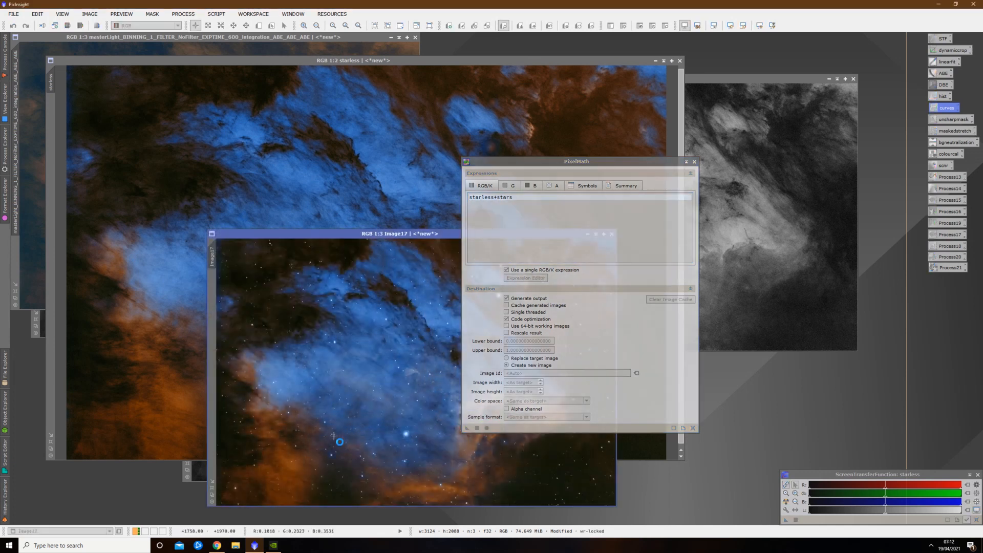
{"action": "left_click", "coordinate": [693, 162]}
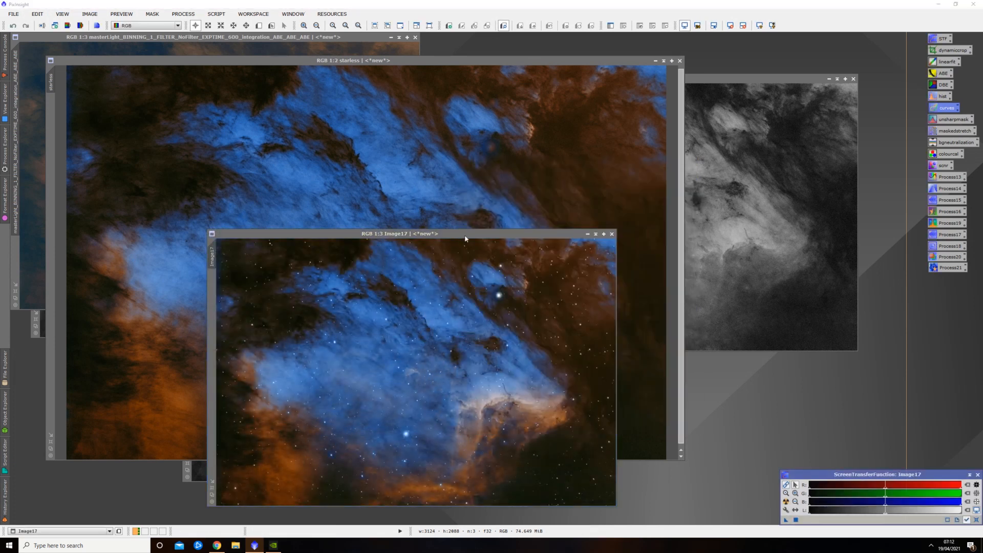
Examine the recombined image in an enlarged window at up to 2:1, checking the stars, dark clouds and bright nebula ridge
{"action": "left_click_drag", "start_coordinate": [467, 234], "coordinate": [379, 87]}
{"action": "scroll", "coordinate": [376, 175], "scroll_direction": "down", "scroll_amount": 2}
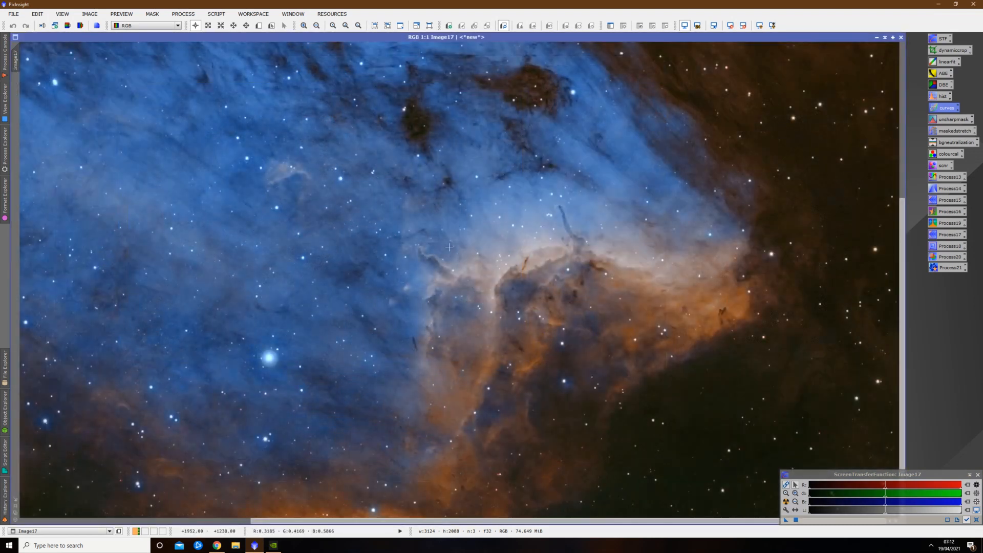
{"action": "scroll", "coordinate": [515, 443], "scroll_direction": "up", "scroll_amount": 2}
{"action": "scroll", "coordinate": [515, 444], "scroll_direction": "down", "scroll_amount": 4}
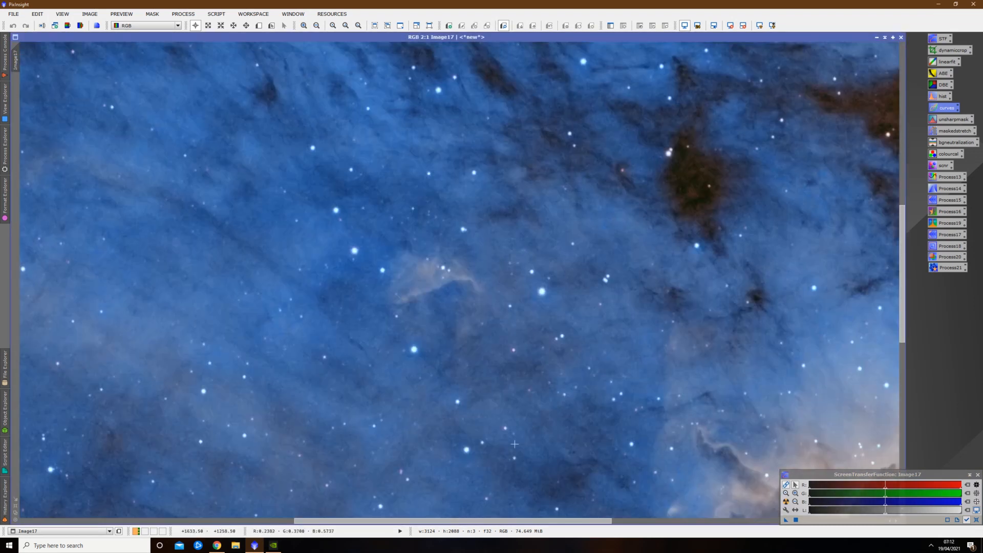
{"action": "left_click_drag", "start_coordinate": [444, 520], "coordinate": [583, 520]}
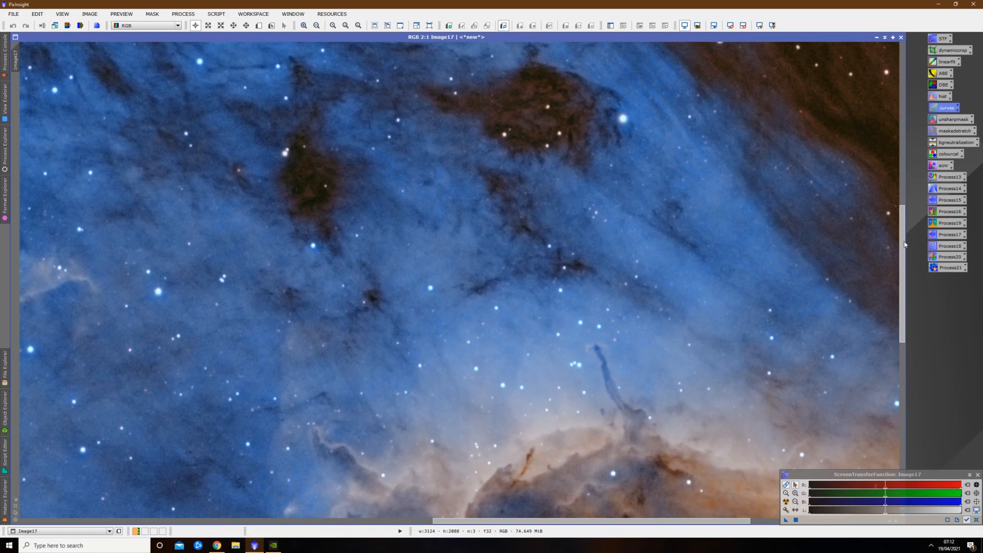
{"action": "left_click_drag", "start_coordinate": [905, 244], "coordinate": [914, 326]}
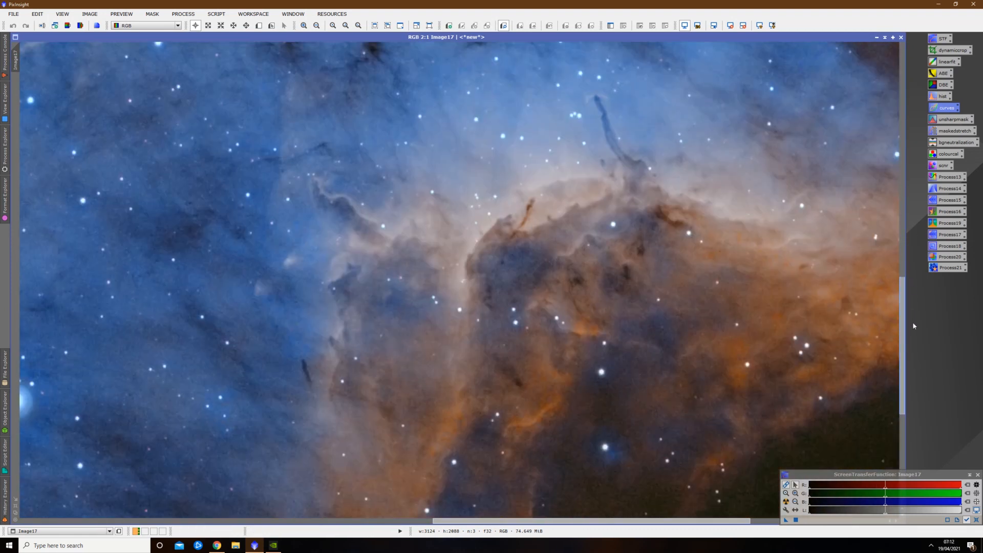
{"action": "scroll", "coordinate": [557, 326], "scroll_direction": "up", "scroll_amount": 1}
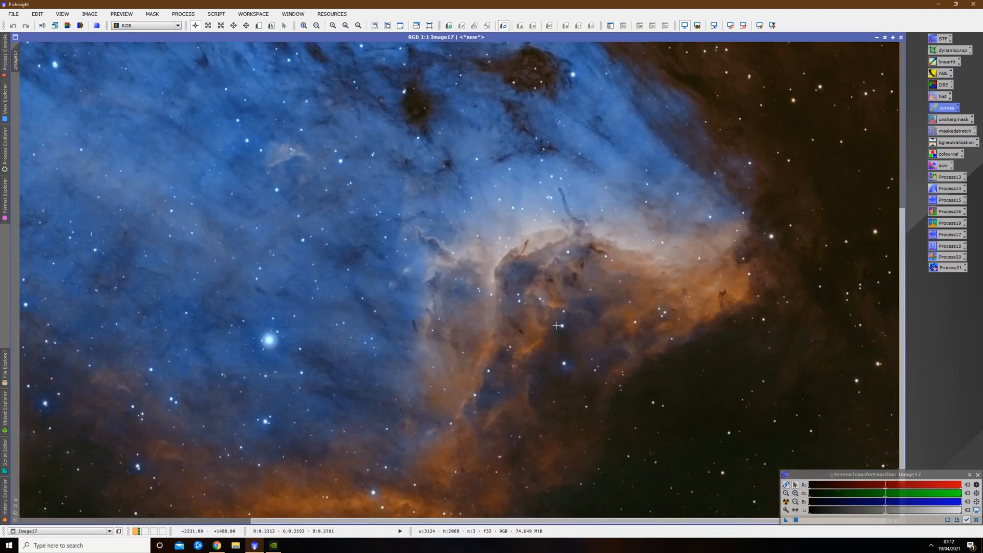
{"action": "scroll", "coordinate": [557, 325], "scroll_direction": "up", "scroll_amount": 1}
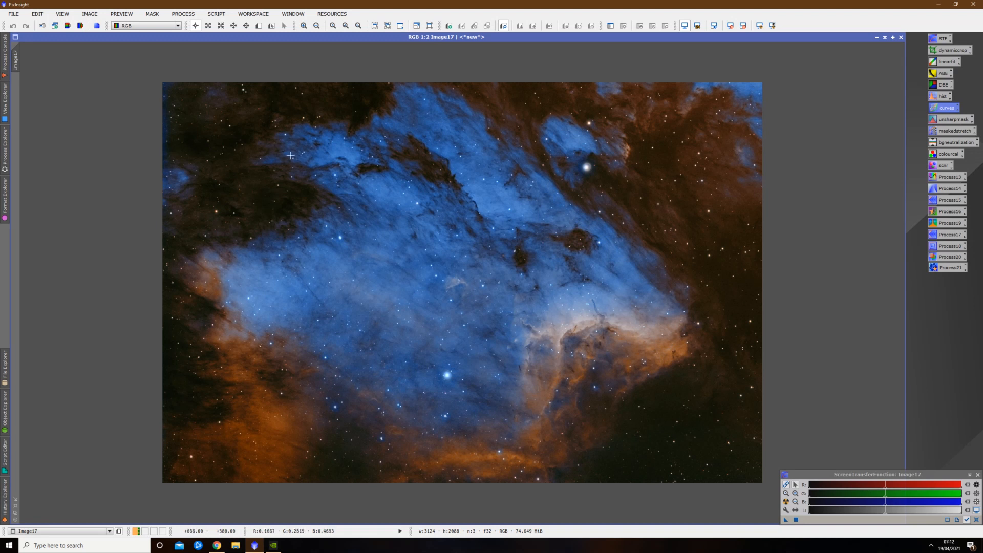
{"action": "scroll", "coordinate": [465, 238], "scroll_direction": "up", "scroll_amount": 1}
{"action": "scroll", "coordinate": [466, 238], "scroll_direction": "down", "scroll_amount": 1}
{"action": "scroll", "coordinate": [462, 282], "scroll_direction": "down", "scroll_amount": 1}
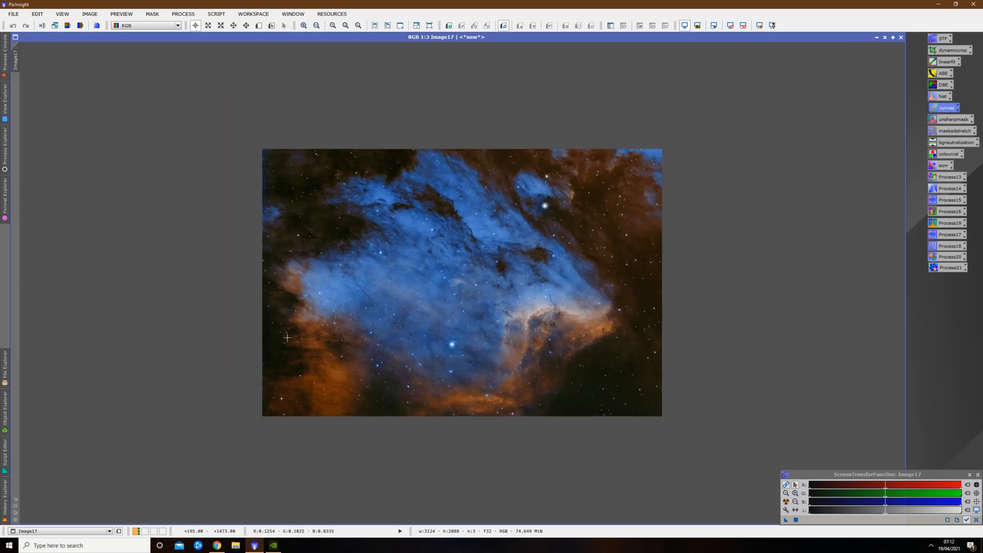
Shrink the recombined image's window to fit, move the starless image down, and place the result beside the original integration for comparison
{"action": "left_click", "coordinate": [16, 499]}
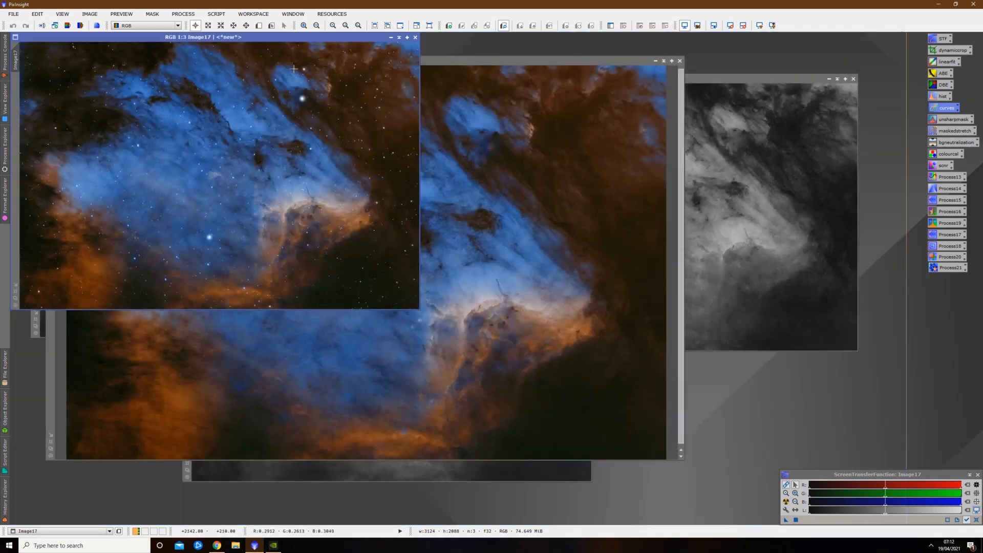
{"action": "left_click_drag", "start_coordinate": [282, 39], "coordinate": [647, 145]}
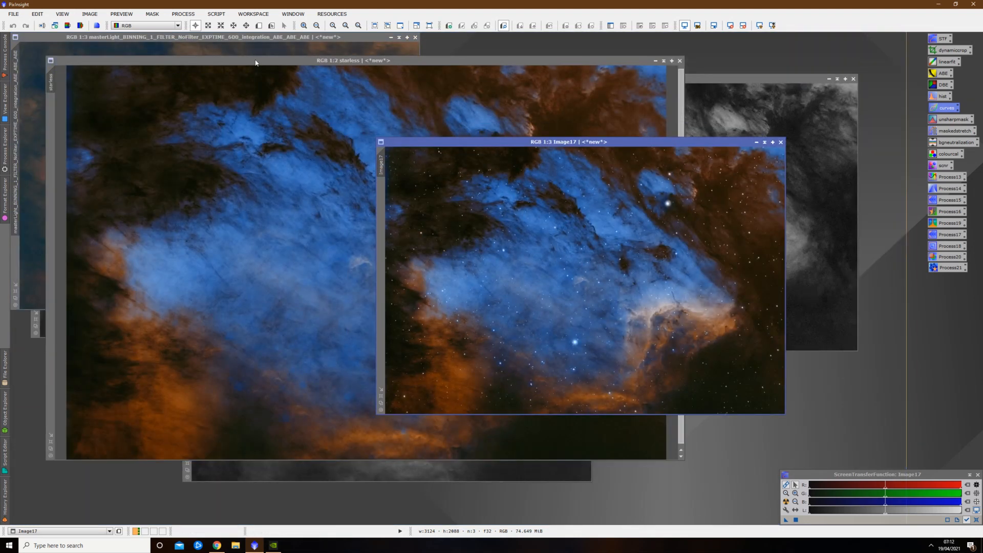
{"action": "left_click_drag", "start_coordinate": [256, 61], "coordinate": [270, 185]}
{"action": "left_click", "coordinate": [282, 92]}
{"action": "left_click", "coordinate": [581, 142]}
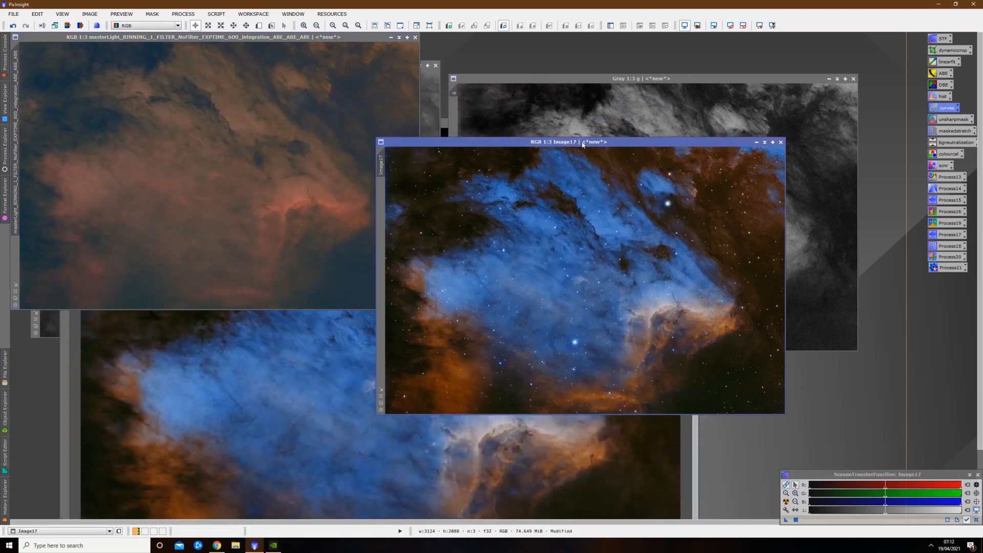
{"action": "left_click_drag", "start_coordinate": [604, 142], "coordinate": [648, 50]}
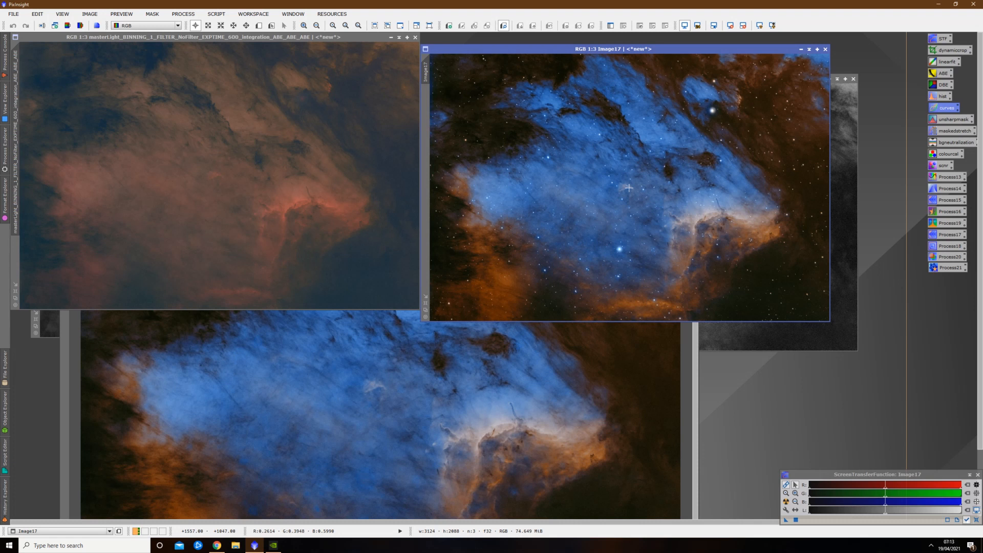
Inspect the recombined image's central detail up to 1:1, and fit its window around the whole image at 1:2
{"action": "scroll", "coordinate": [629, 188], "scroll_direction": "up", "scroll_amount": 1}
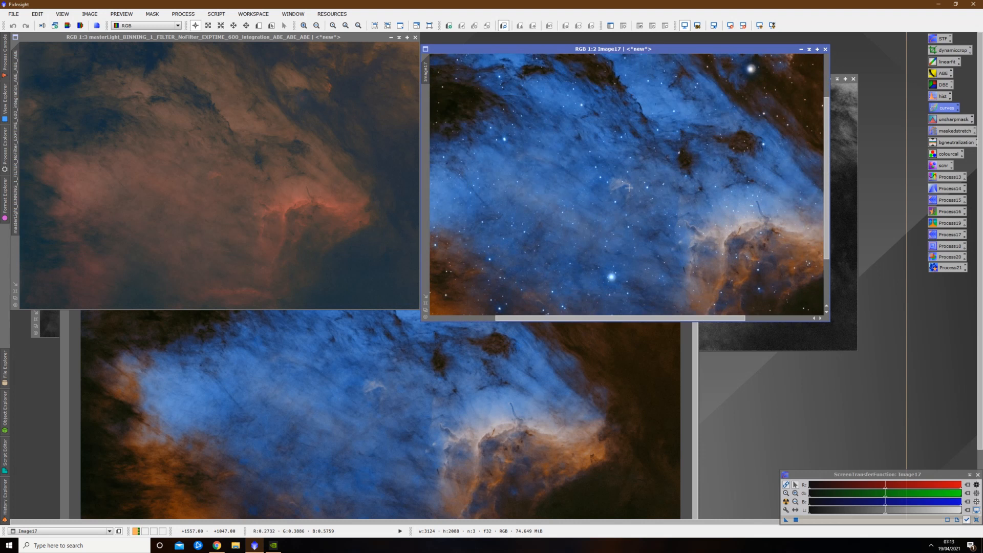
{"action": "scroll", "coordinate": [629, 187], "scroll_direction": "up", "scroll_amount": 1}
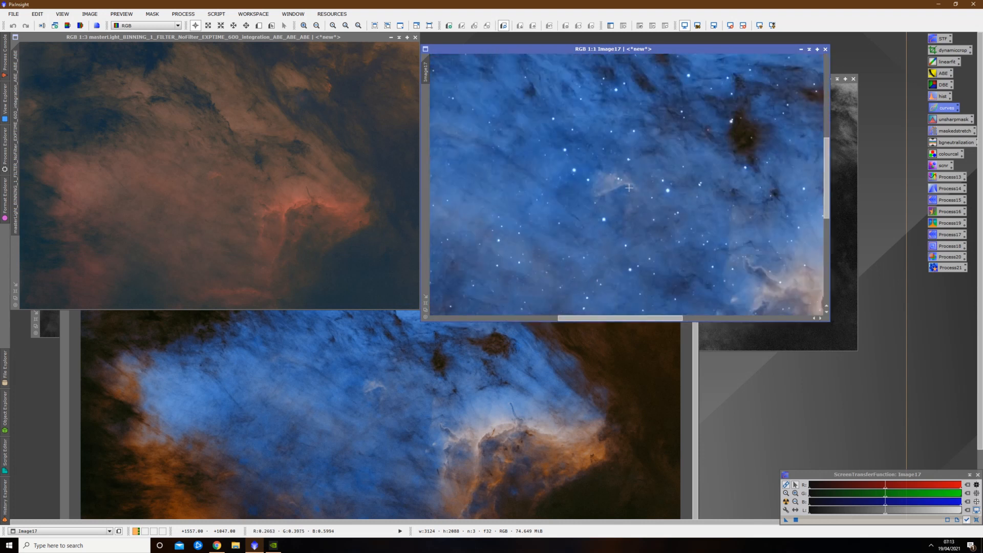
{"action": "scroll", "coordinate": [629, 188], "scroll_direction": "down", "scroll_amount": 2}
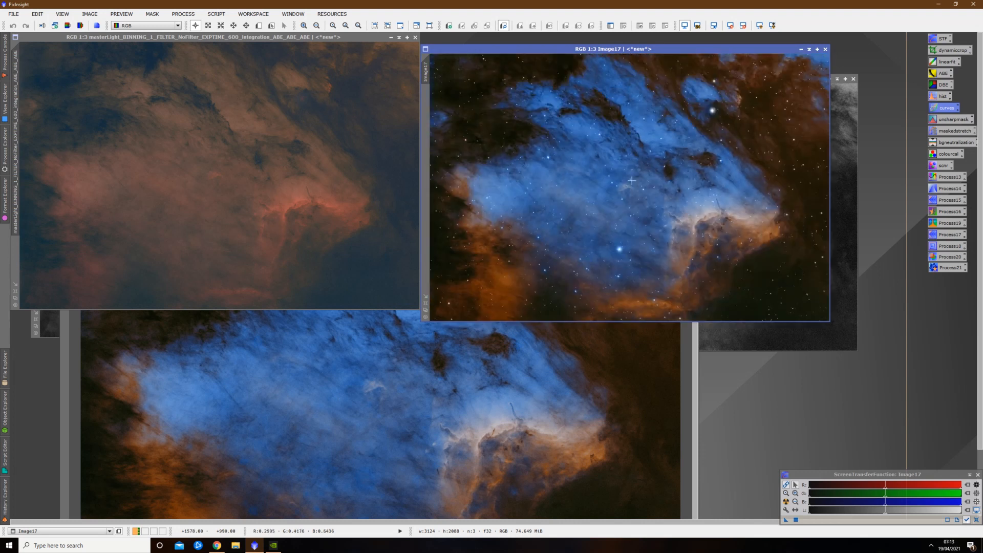
{"action": "left_click_drag", "start_coordinate": [652, 50], "coordinate": [475, 86]}
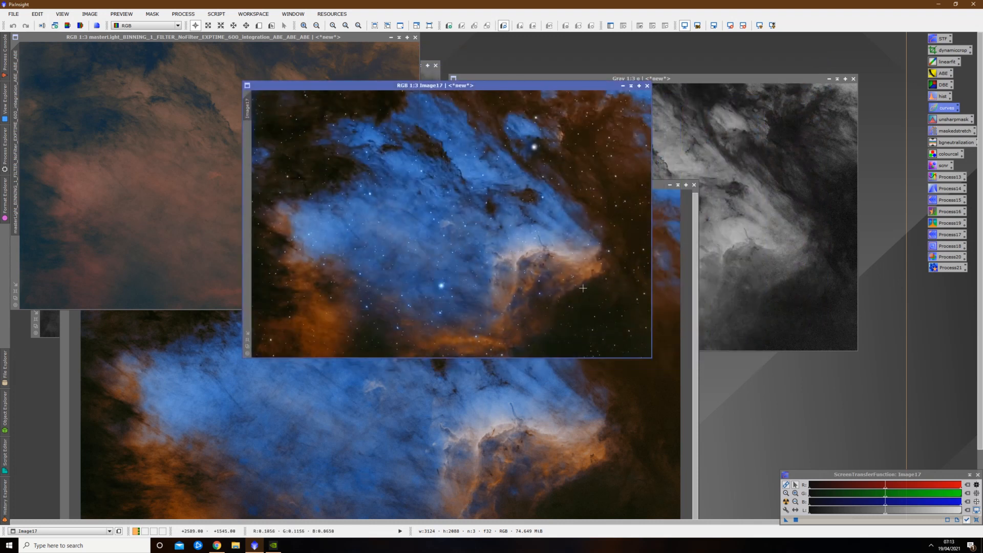
{"action": "scroll", "coordinate": [556, 267], "scroll_direction": "up", "scroll_amount": 1}
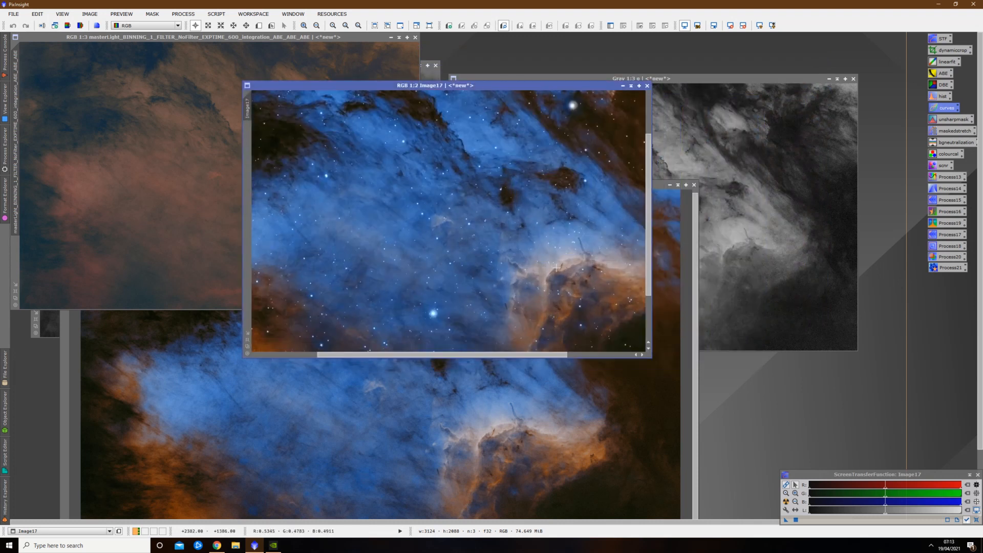
{"action": "left_click", "coordinate": [248, 333]}
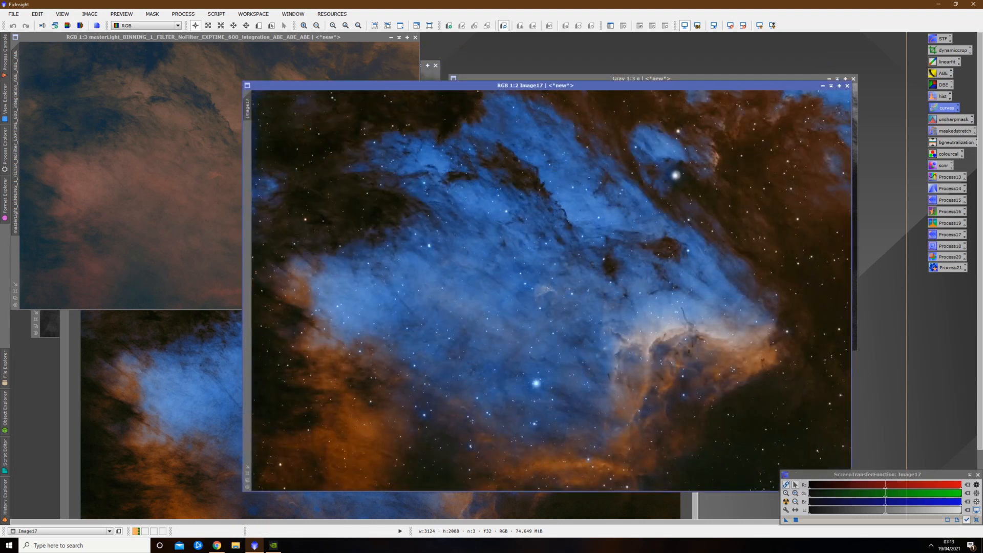
{"action": "left_click_drag", "start_coordinate": [632, 86], "coordinate": [644, 59]}
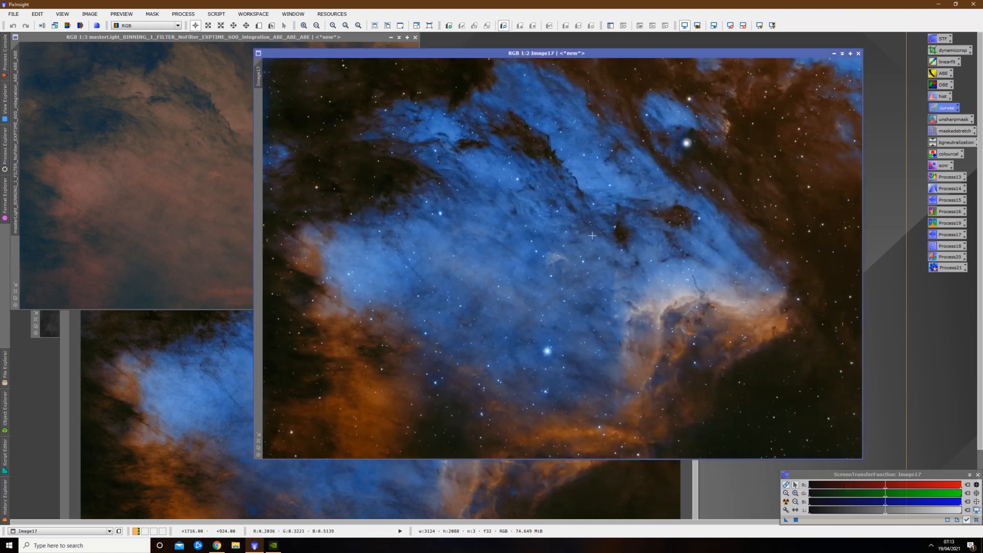